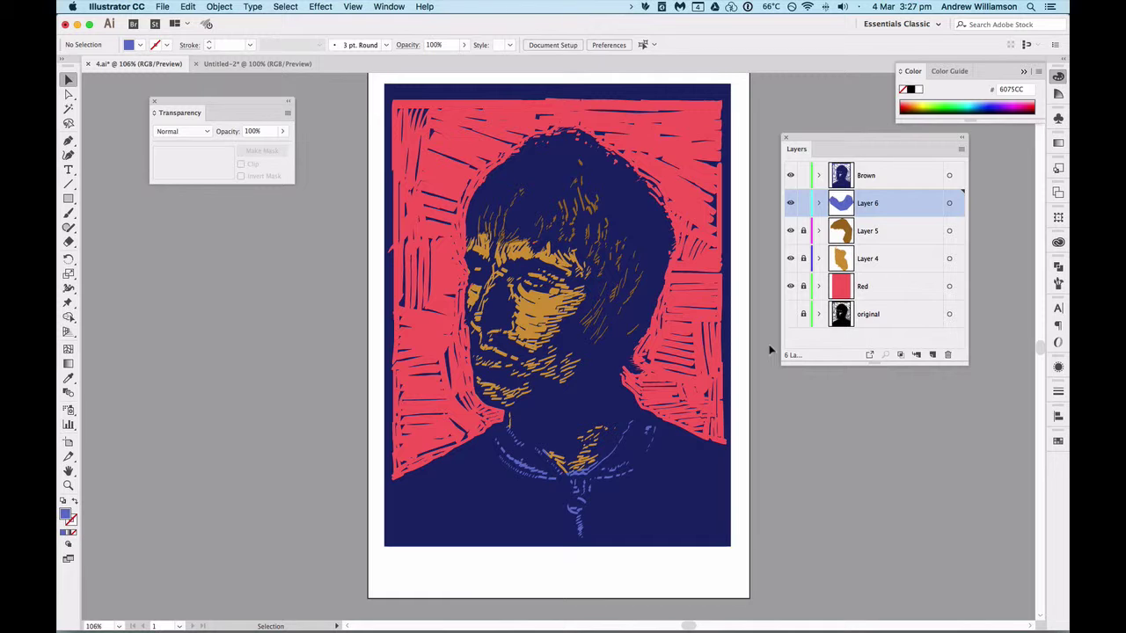
# Browse the Google Images wood grain results and open the pxhere page with the CC0 cracked-wood texture.
pyautogui.press('super+Tab')
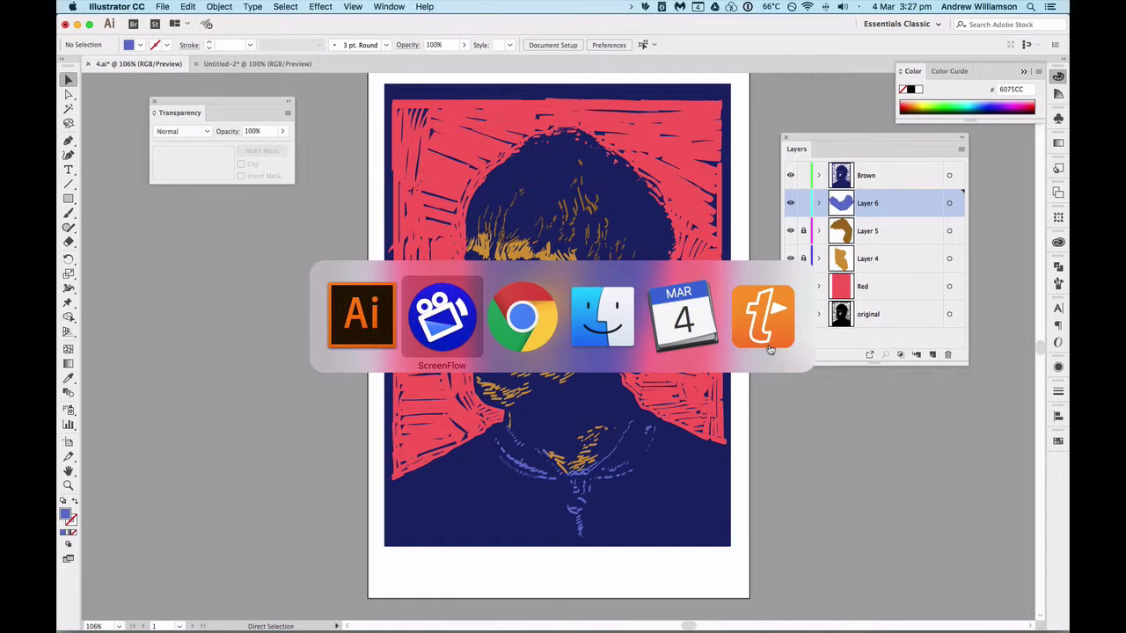
pyautogui.press('super+Tab')
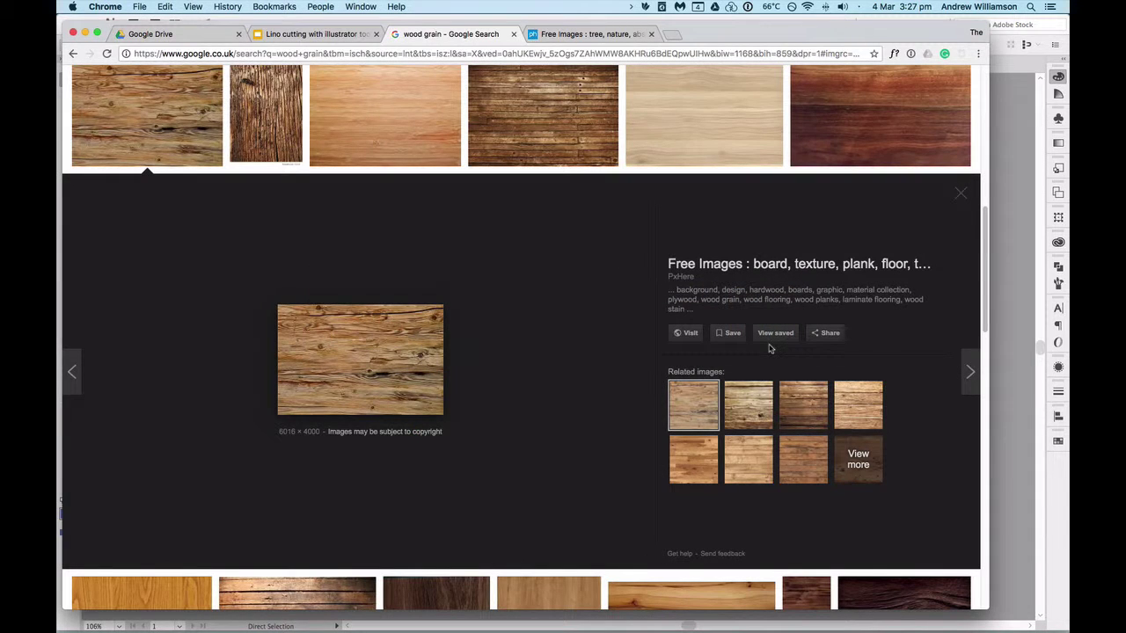
pyautogui.scroll(10, 571, 259)
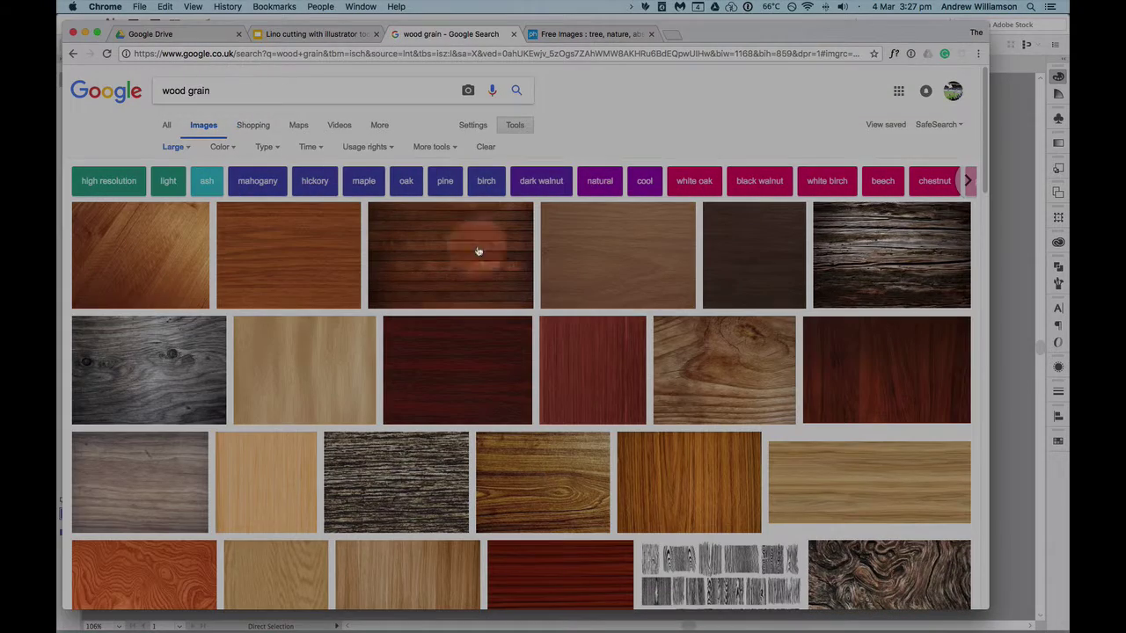
pyautogui.scroll(-2, 561, 286)
pyautogui.scroll(2, 561, 286)
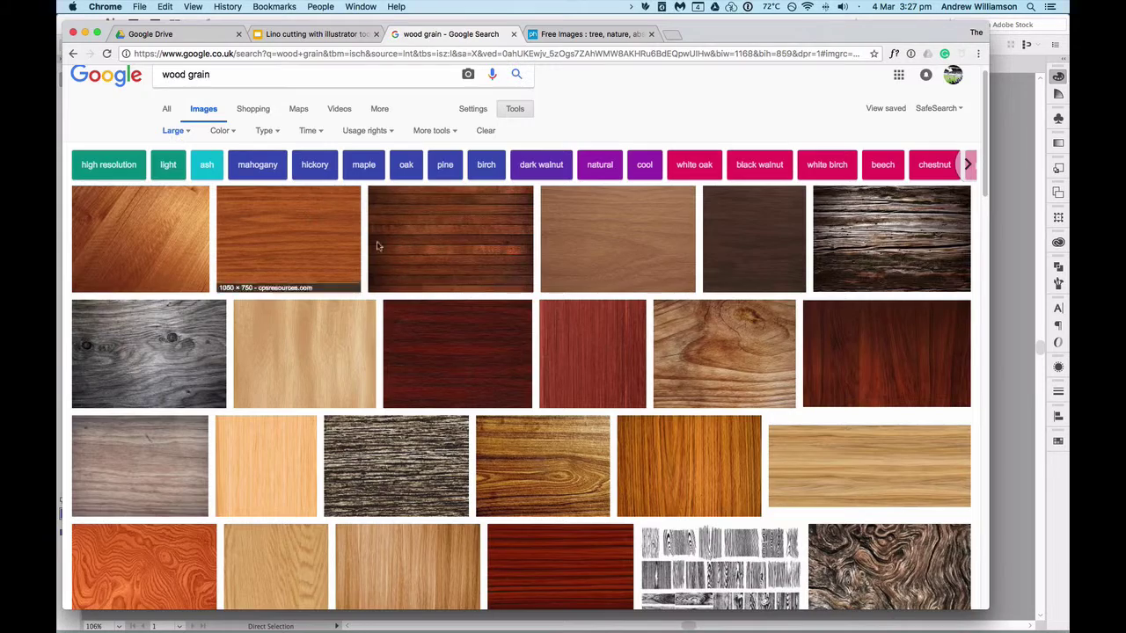
pyautogui.scroll(-1, 461, 286)
pyautogui.scroll(-5, 461, 285)
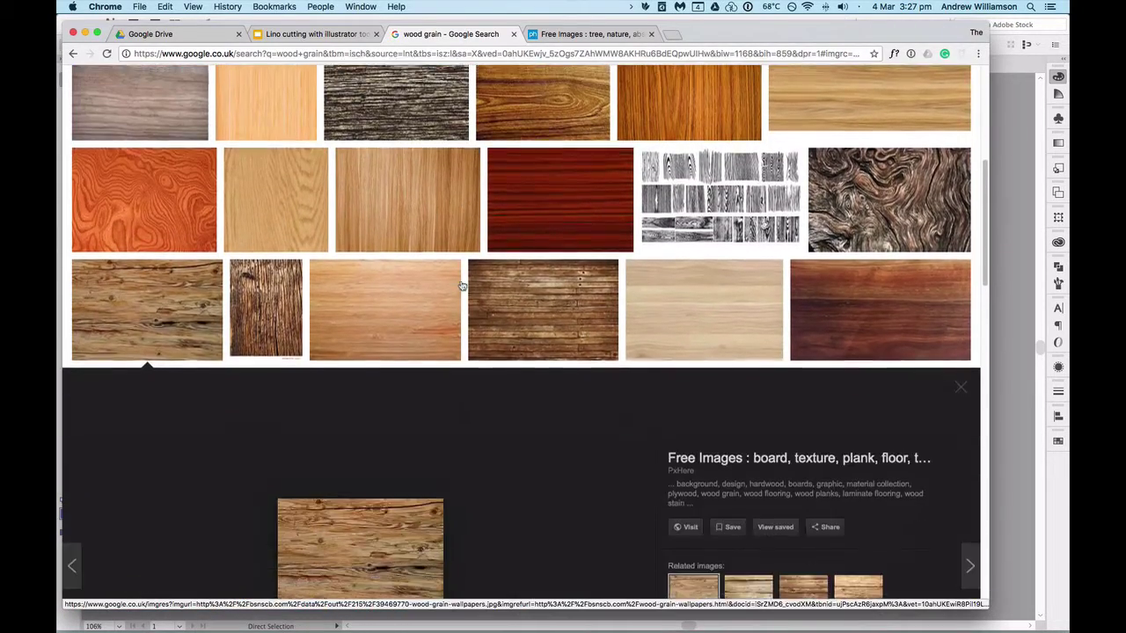
pyautogui.scroll(-2, 461, 286)
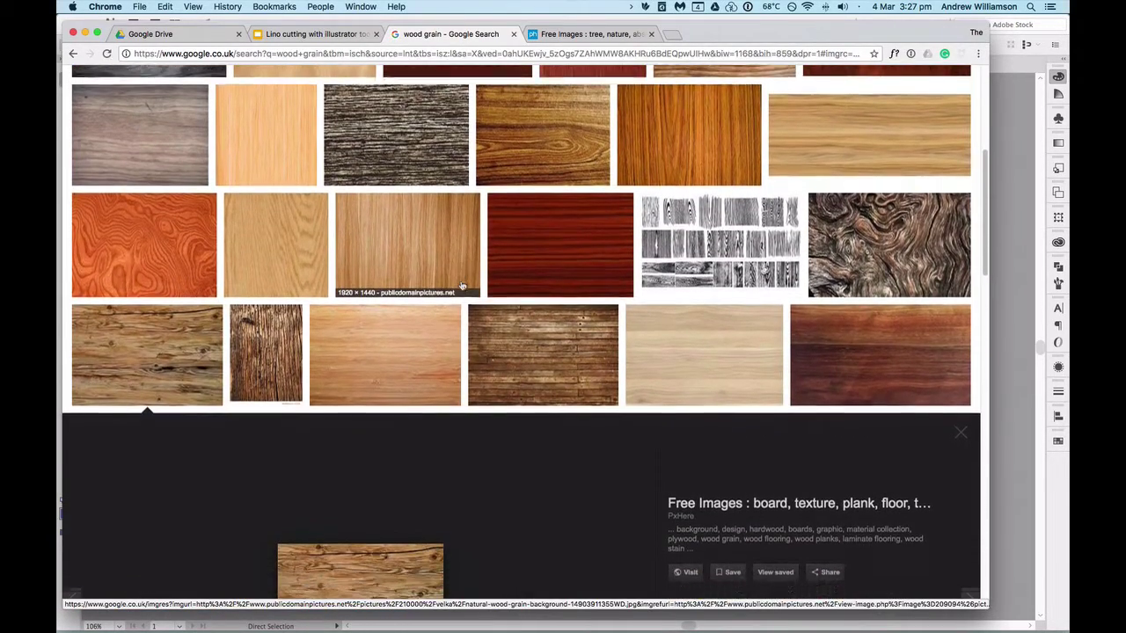
pyautogui.scroll(-3, 461, 286)
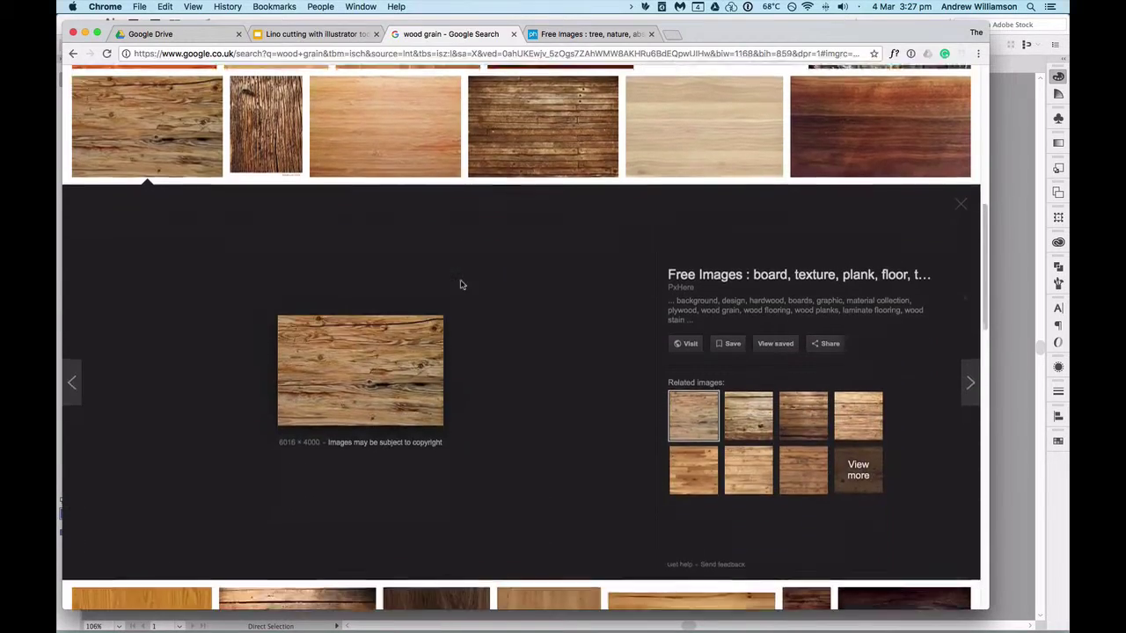
pyautogui.scroll(9, 461, 285)
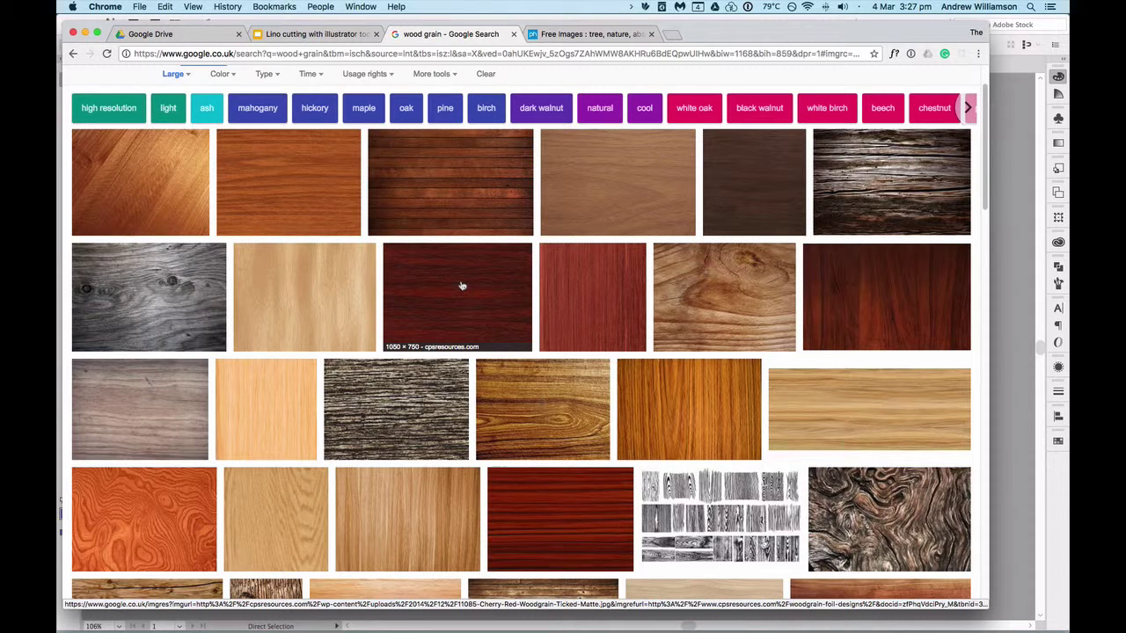
pyautogui.click(587, 36)
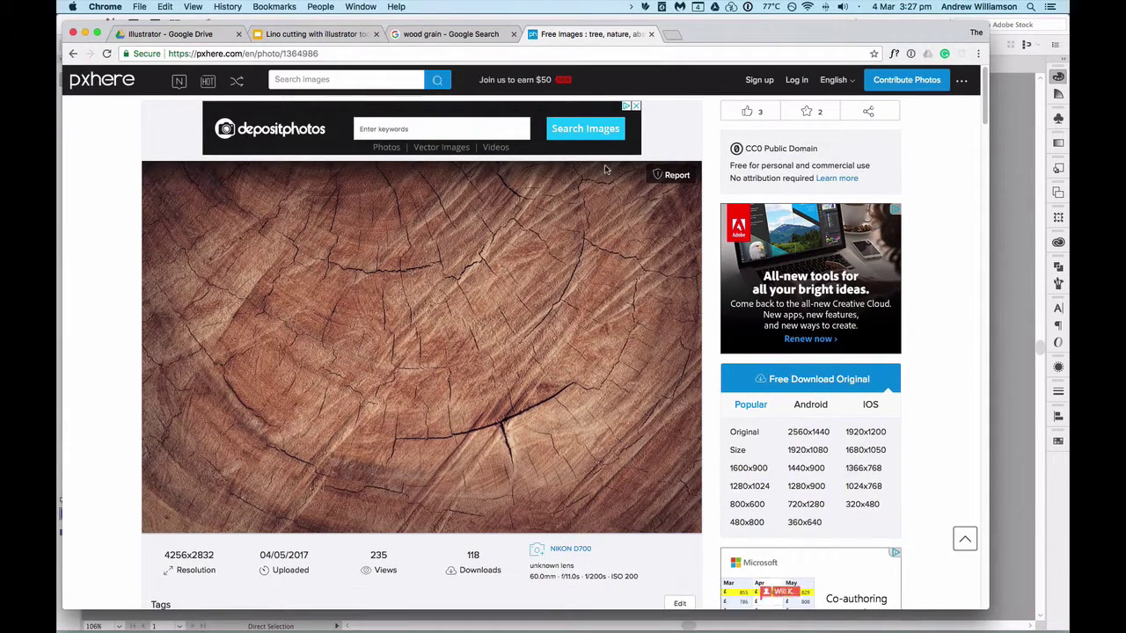
# Quick Look through the wood-texture JPGs in Finder's Grains folder, then go back to Illustrator's 4.ai.
pyautogui.press('super+Tab')
pyautogui.press('super+Tab')
pyautogui.press('super+Tab')
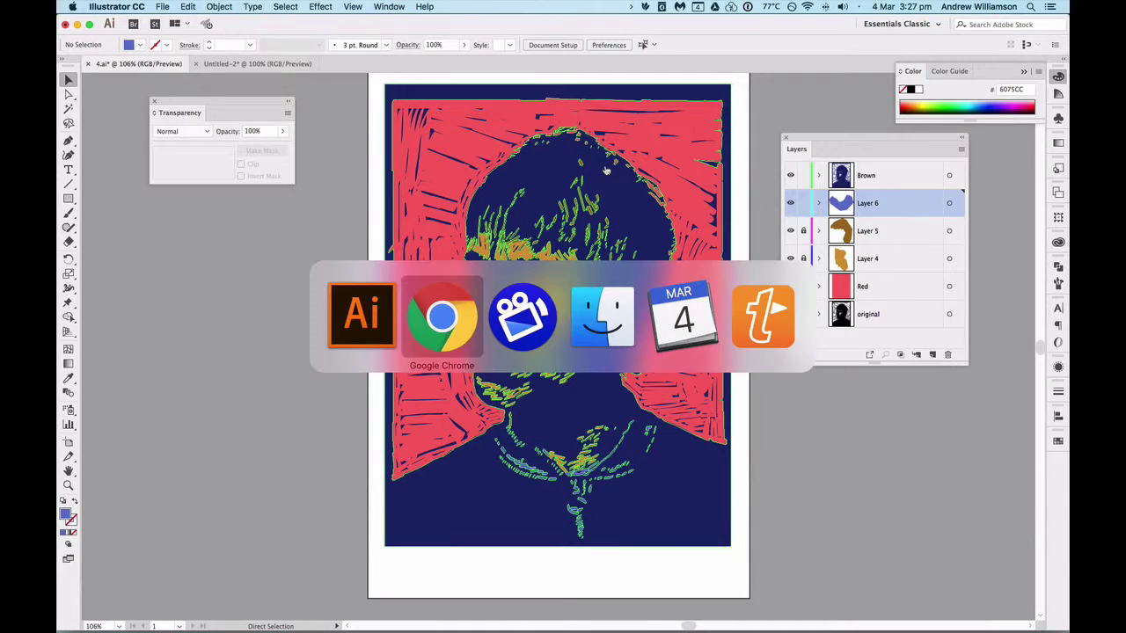
pyautogui.press('super+Tab')
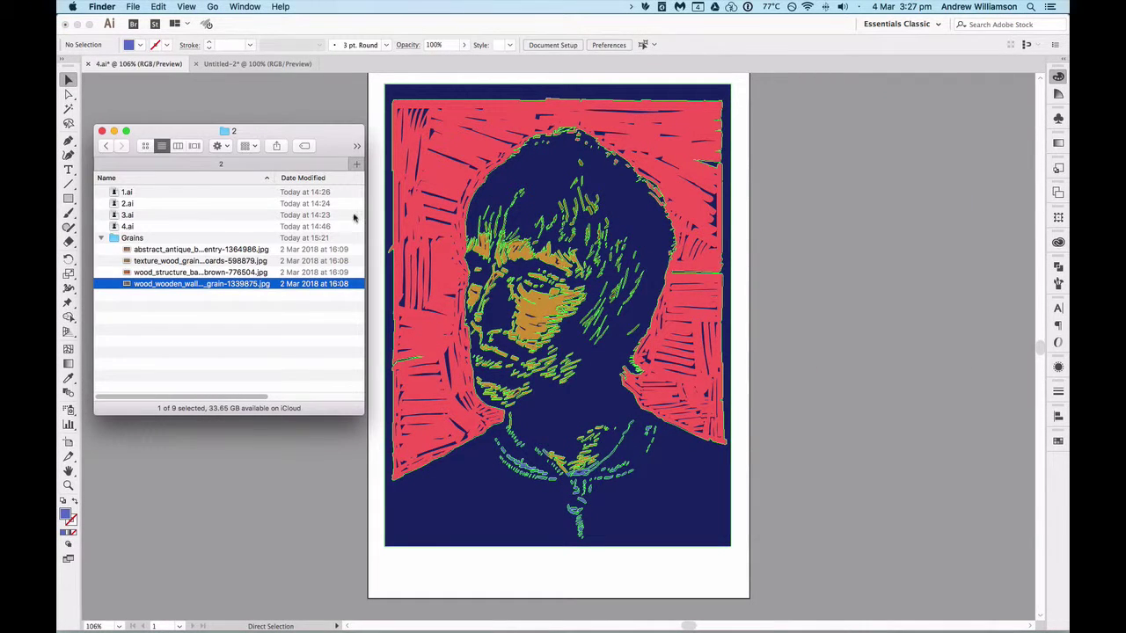
pyautogui.click(164, 250)
pyautogui.press('space')
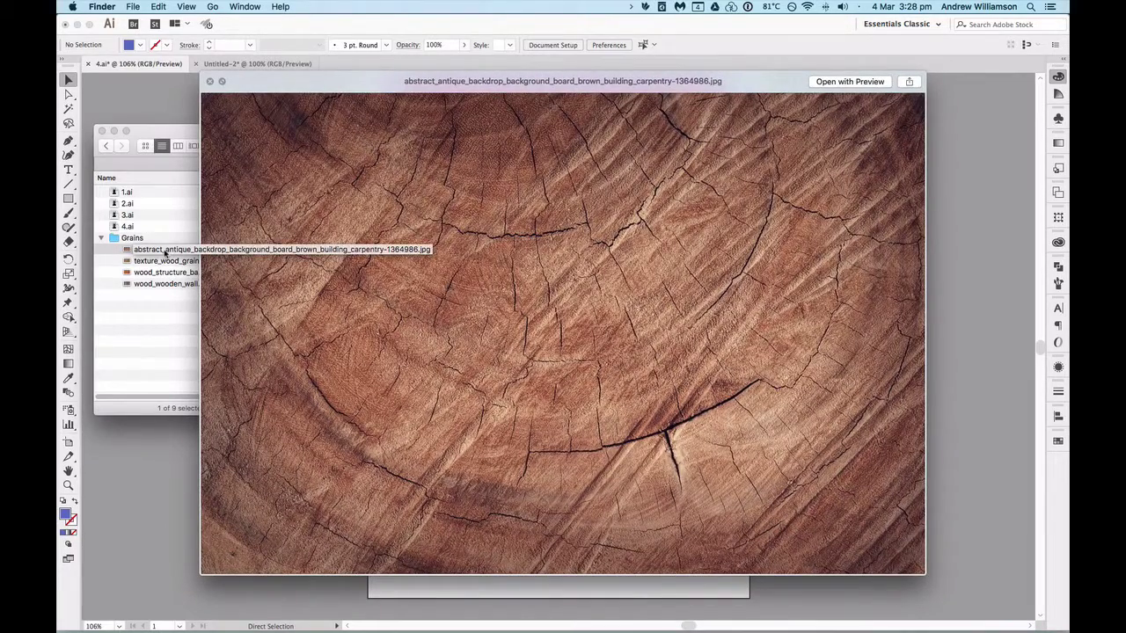
pyautogui.press('Down')
pyautogui.press('Down')
pyautogui.press('Down')
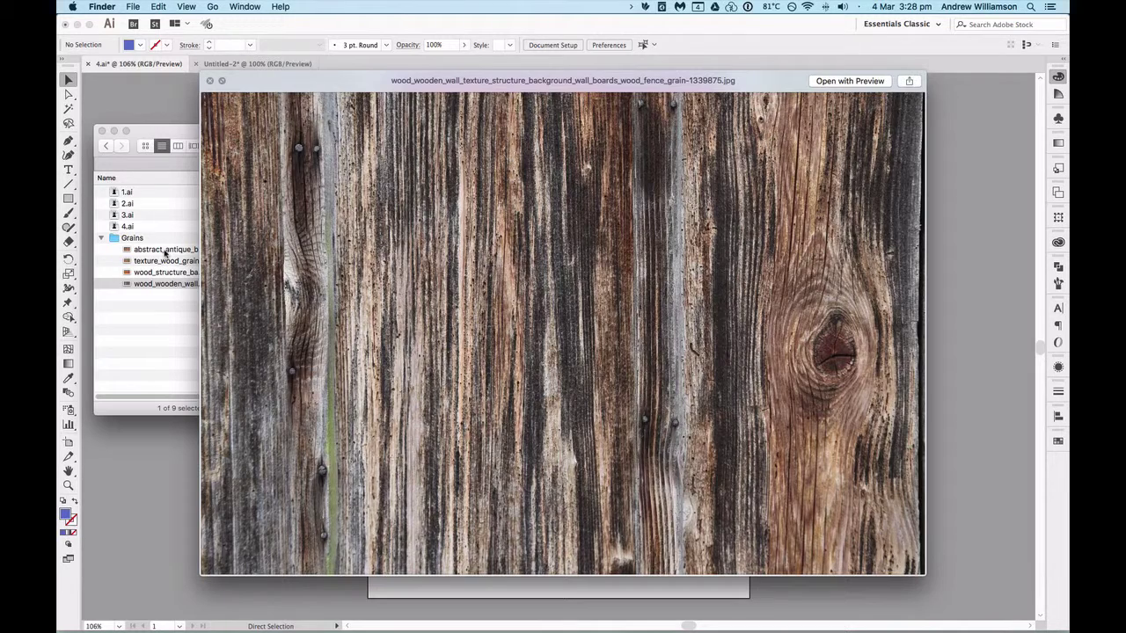
pyautogui.press('space')
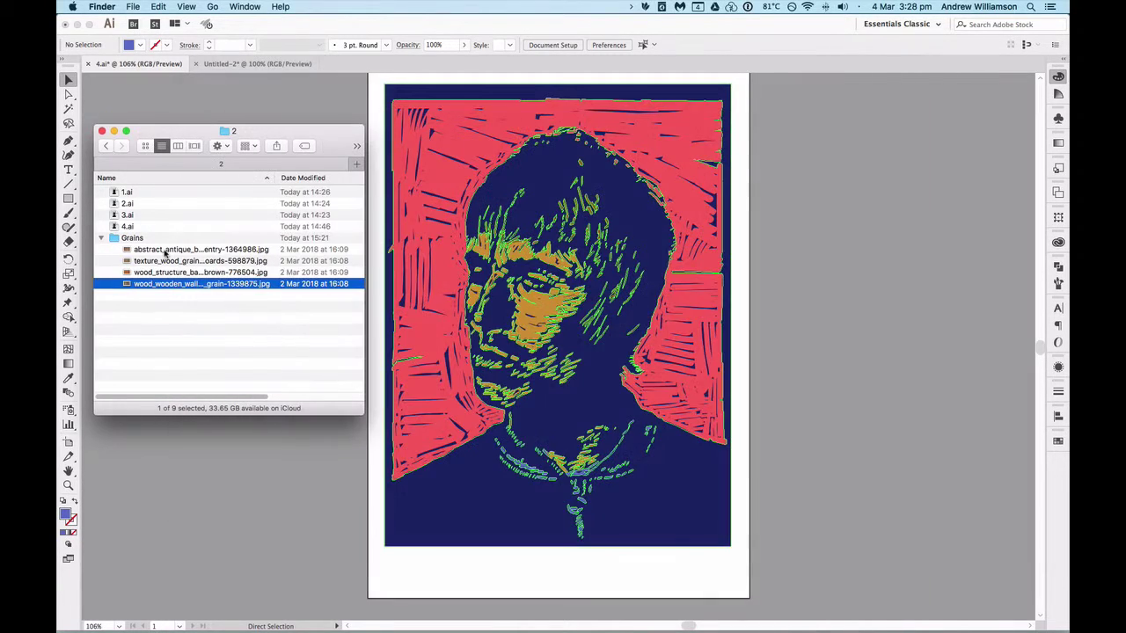
pyautogui.press('super+Tab')
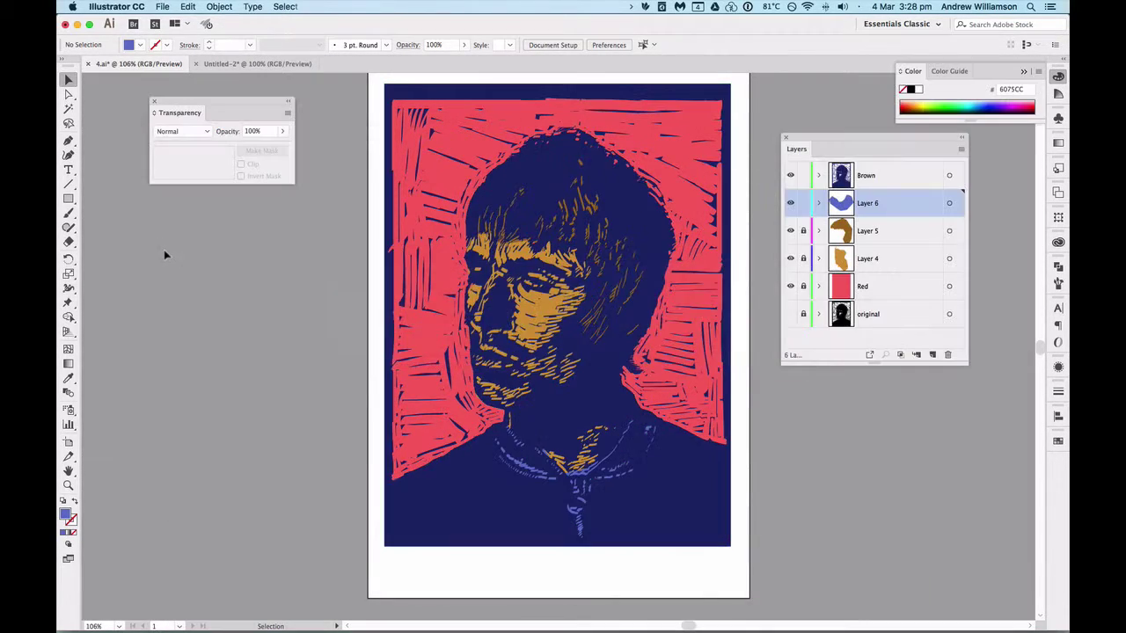
# Switch to Untitled-2 and try selecting the wood image and blue rectangle on the artboard.
pyautogui.click(246, 67)
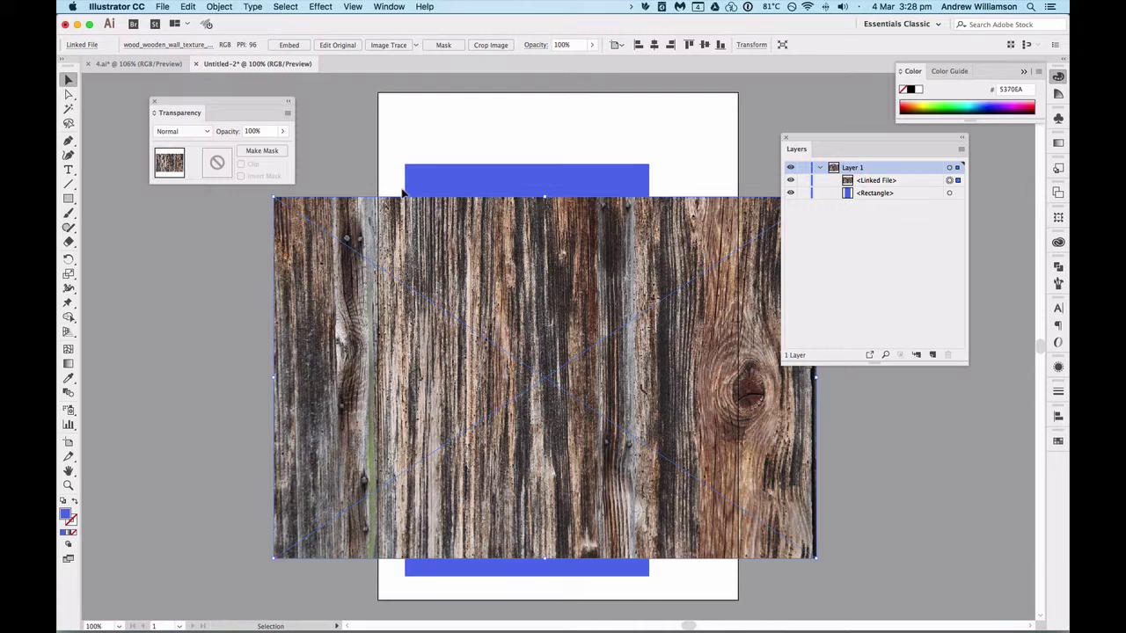
pyautogui.click(875, 181)
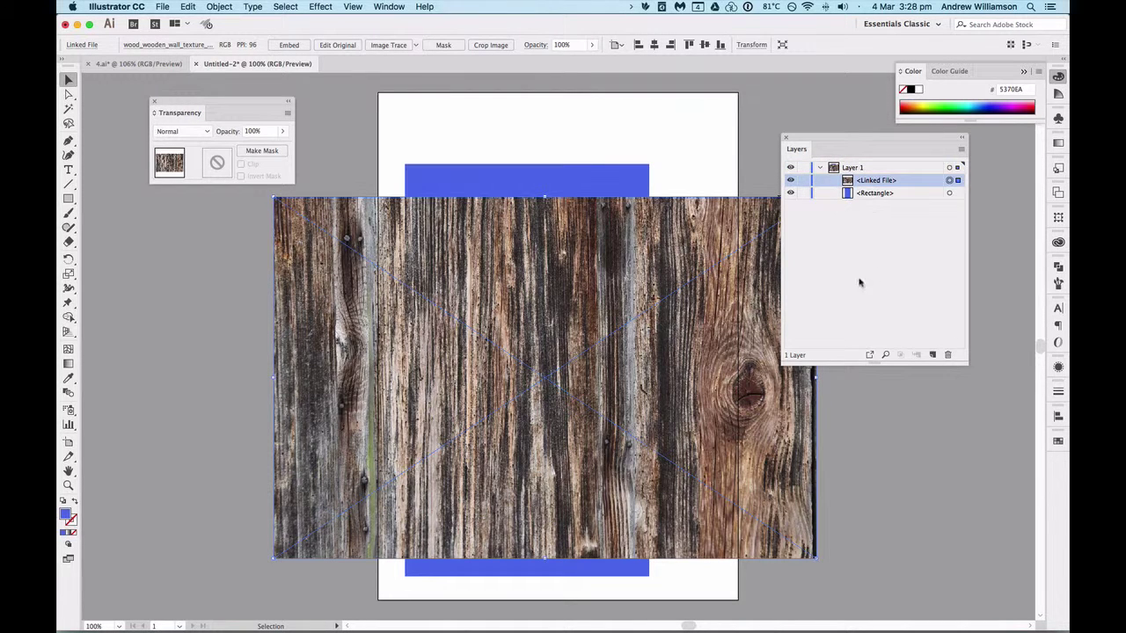
pyautogui.click(164, 7)
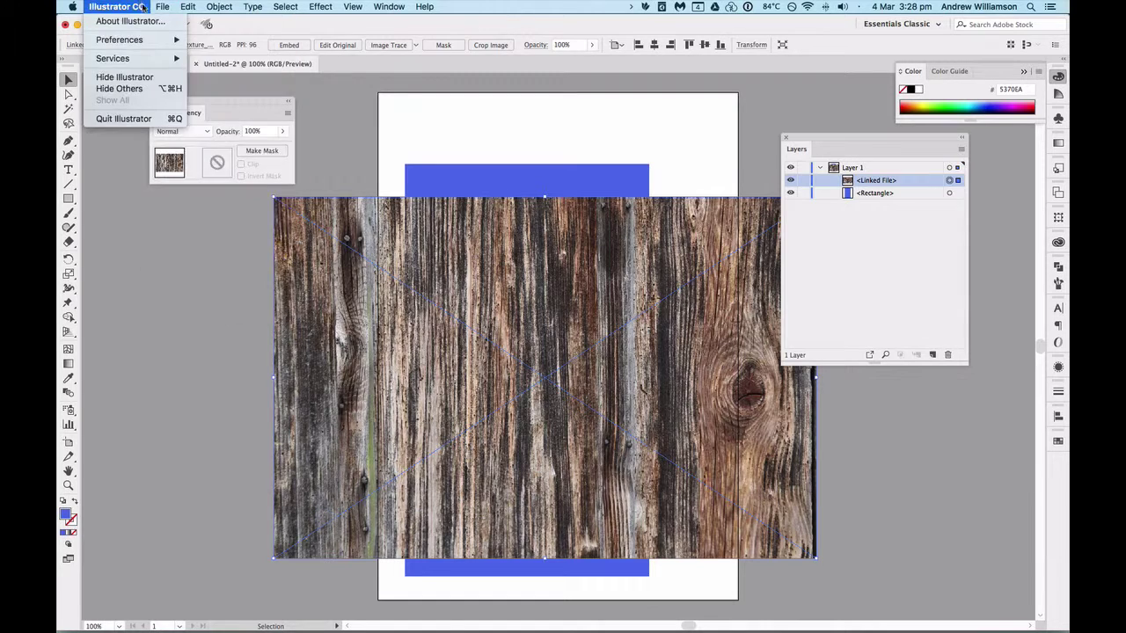
pyautogui.click(166, 7)
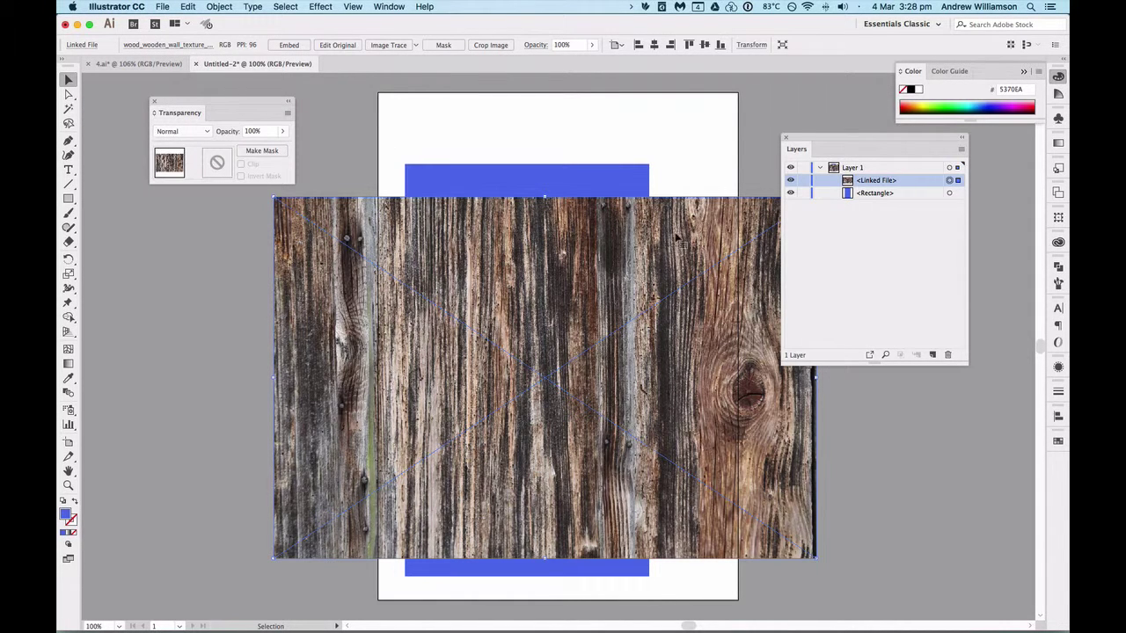
pyautogui.click(648, 182)
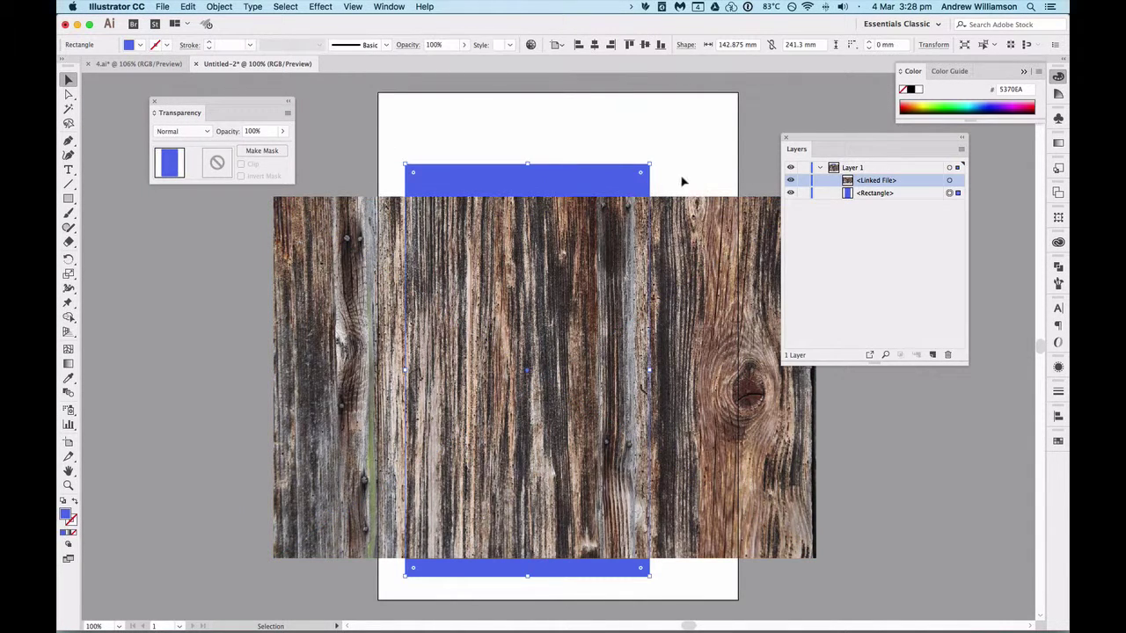
pyautogui.click(682, 180)
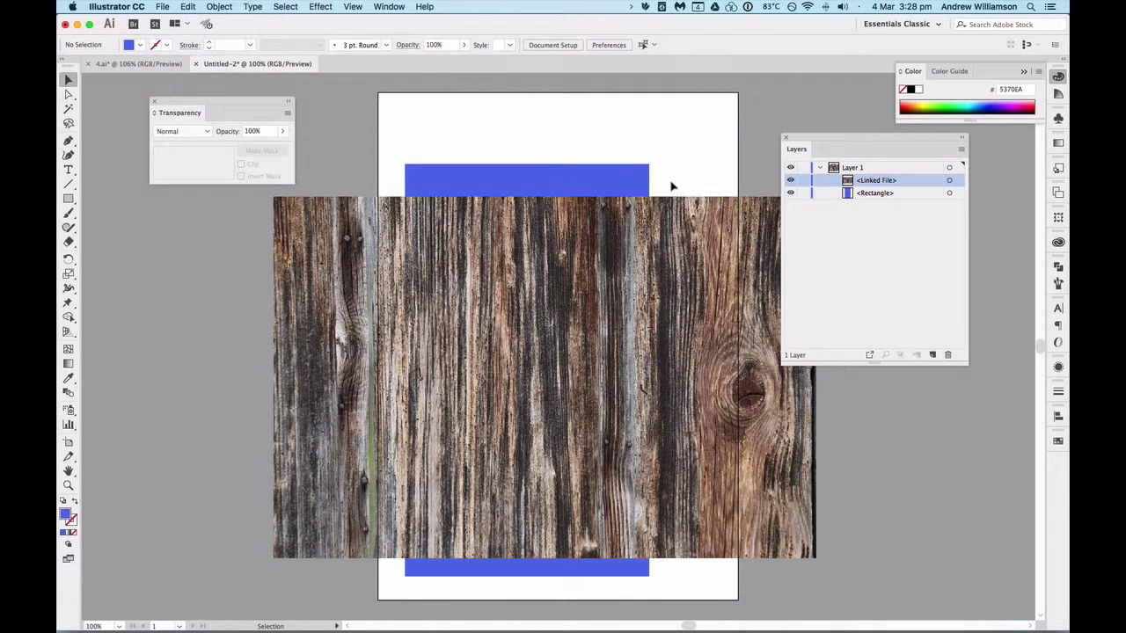
pyautogui.moveTo(693, 173); pyautogui.dragTo(590, 264)
# Select both the linked wood image and the blue rectangle using Layer 1's selection circle.
pyautogui.click(673, 153)
pyautogui.click(958, 180)
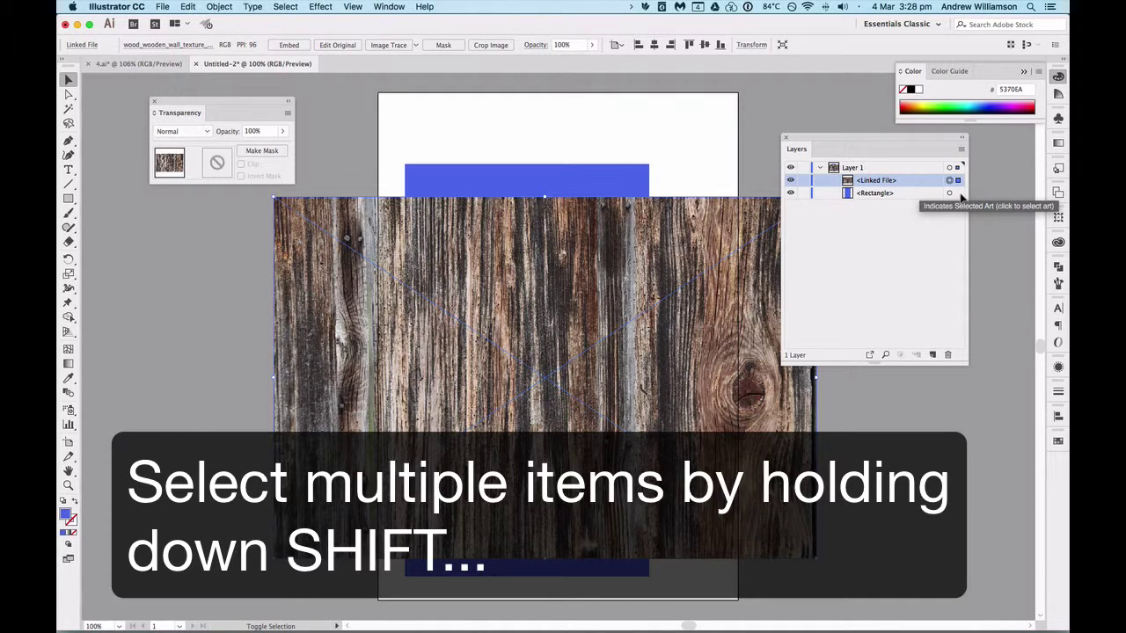
pyautogui.keyDown('shift'); pyautogui.click(959, 193); pyautogui.keyUp('shift')
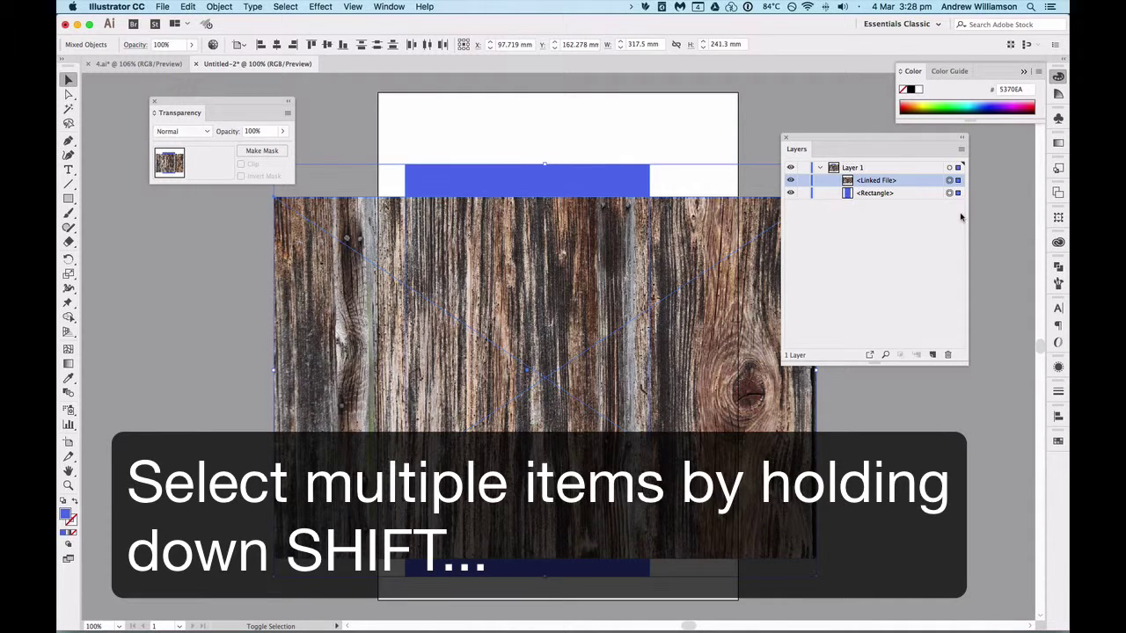
pyautogui.click(666, 132)
pyautogui.moveTo(699, 124); pyautogui.dragTo(521, 318)
pyautogui.click(723, 140)
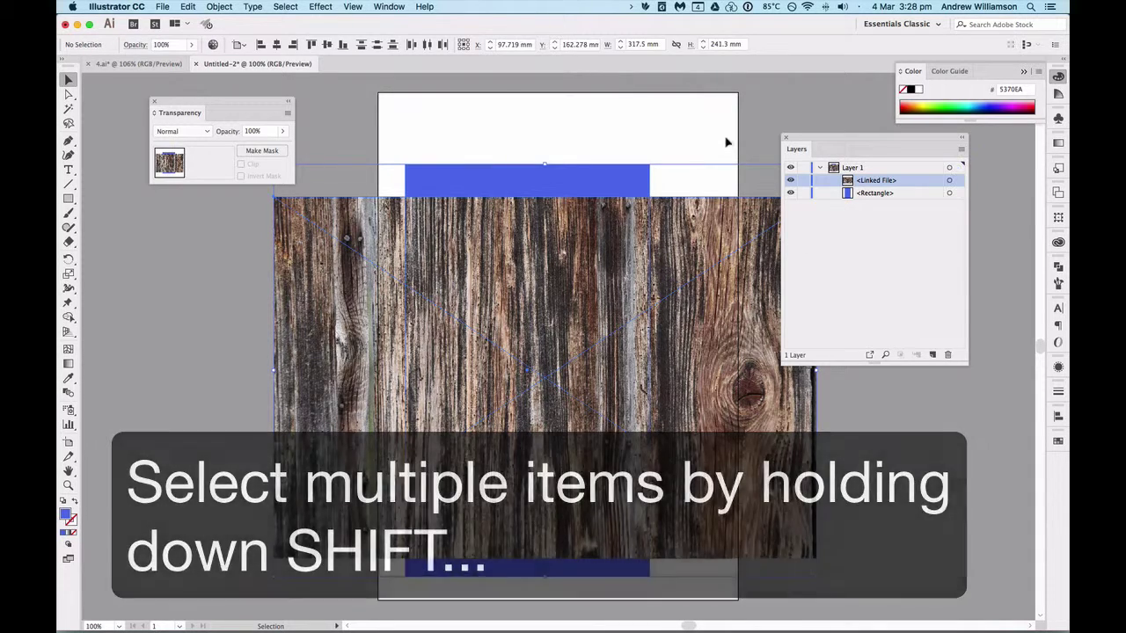
pyautogui.click(959, 169)
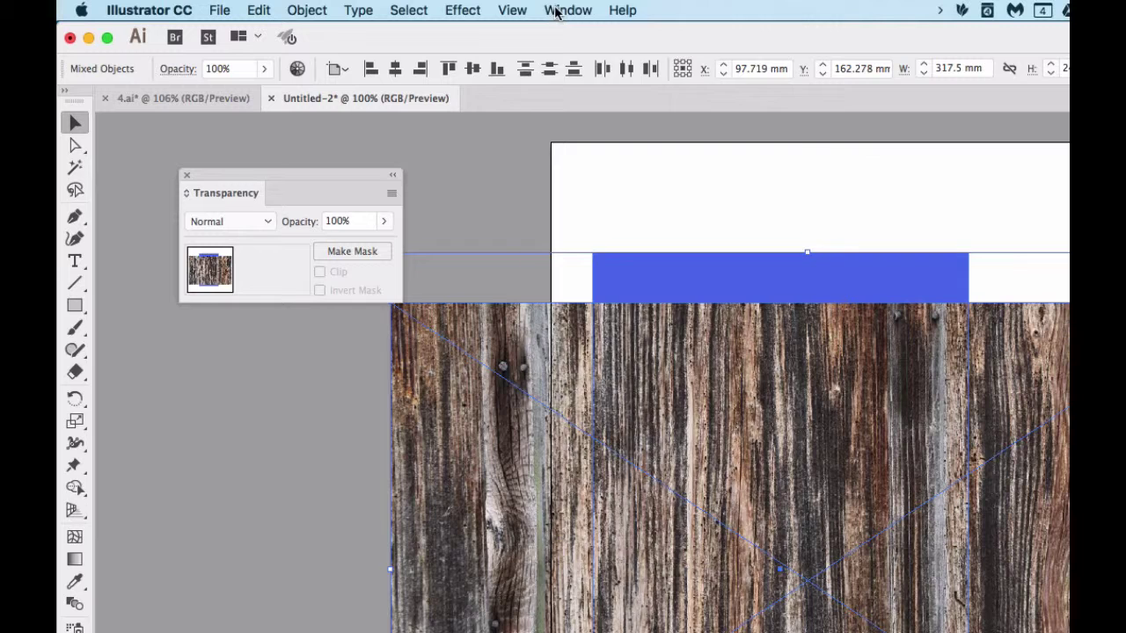
# Make the wood photo an opacity mask for the blue rectangle in the Transparency panel, with Clip enabled.
pyautogui.click(556, 12)
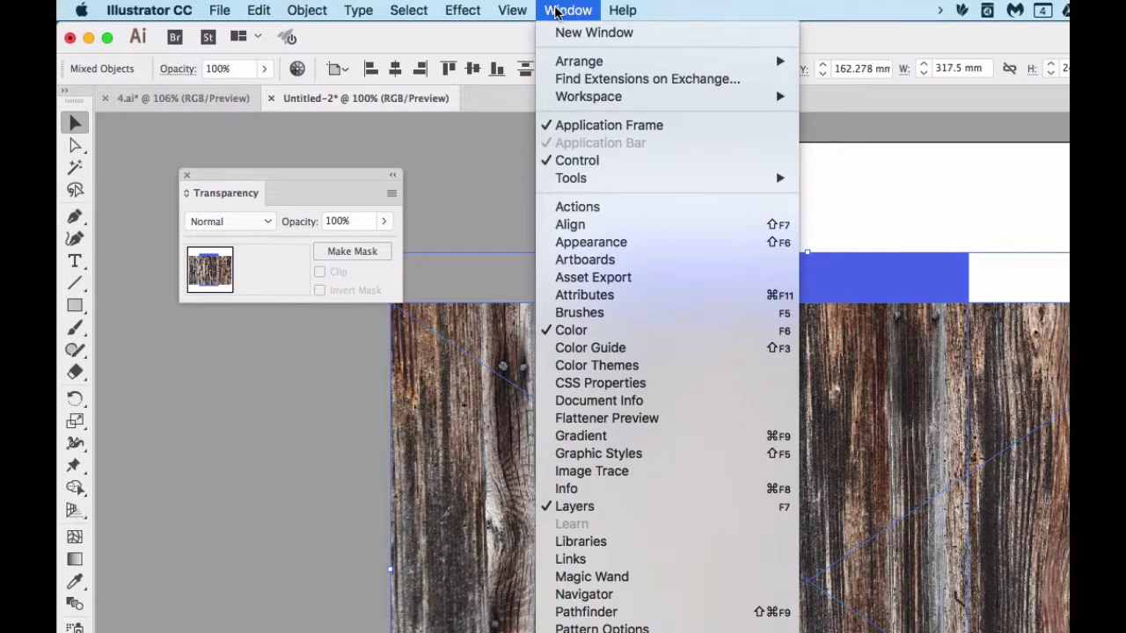
pyautogui.click(556, 13)
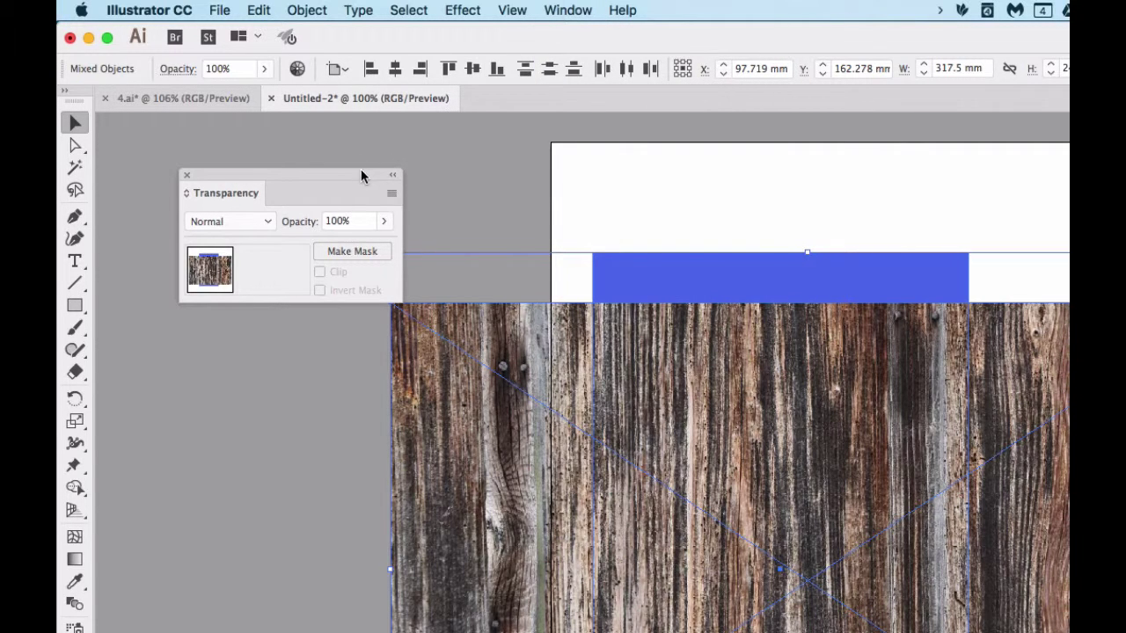
pyautogui.moveTo(361, 175); pyautogui.dragTo(436, 138)
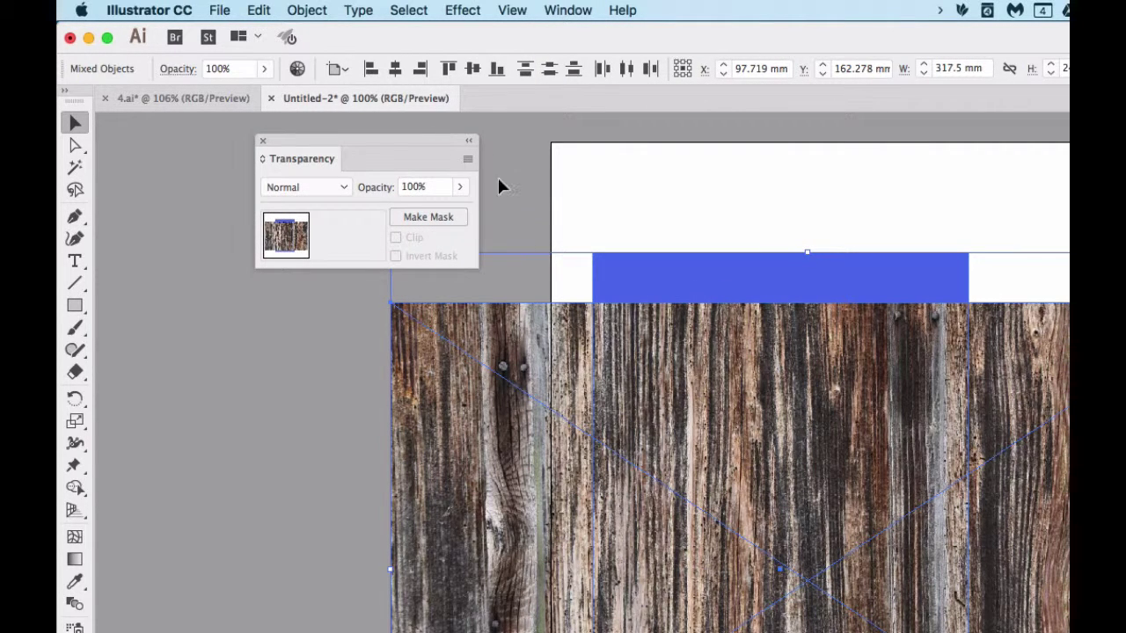
pyautogui.click(467, 160)
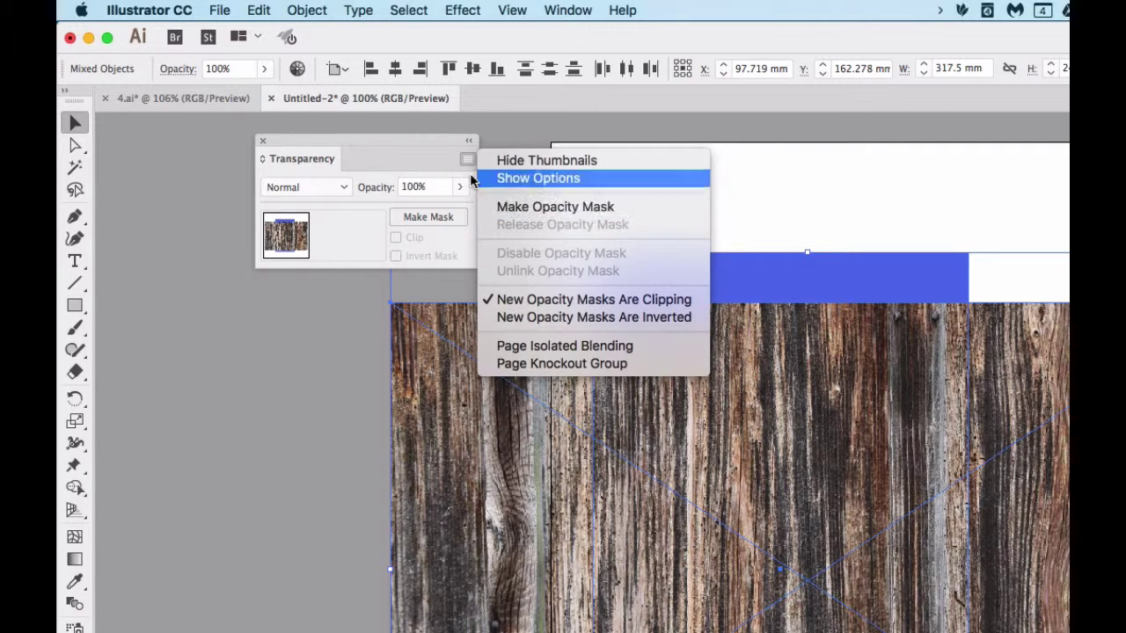
pyautogui.click(431, 148)
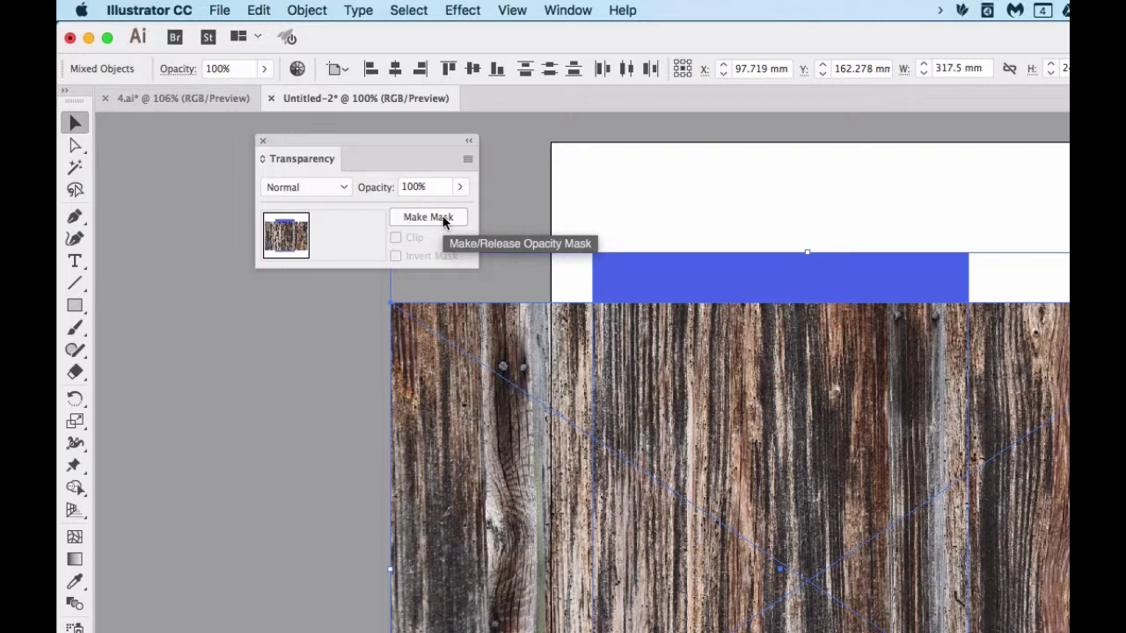
pyautogui.click(429, 217)
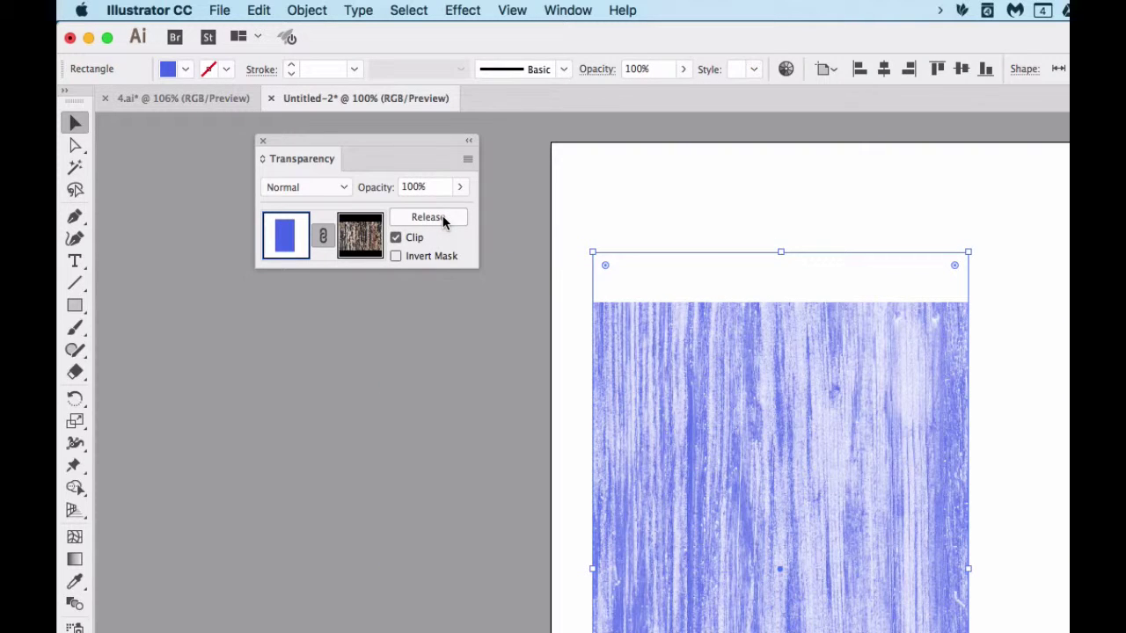
# Fill the masked wood-grain rectangle with purple 9D28A3 through the Color Picker.
pyautogui.click(655, 218)
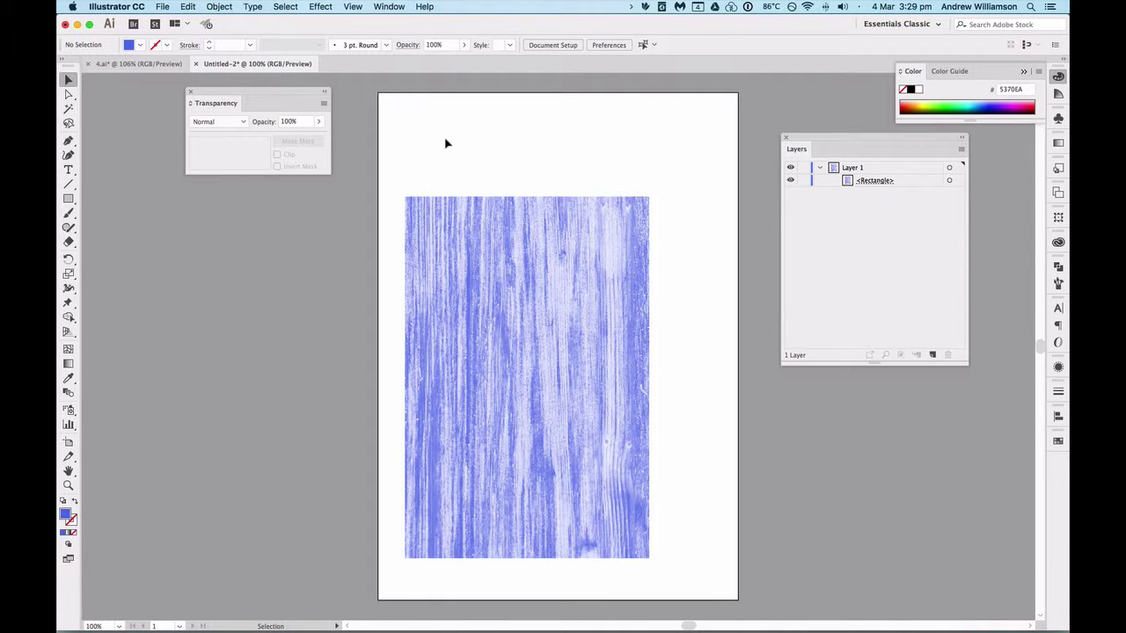
pyautogui.click(482, 231)
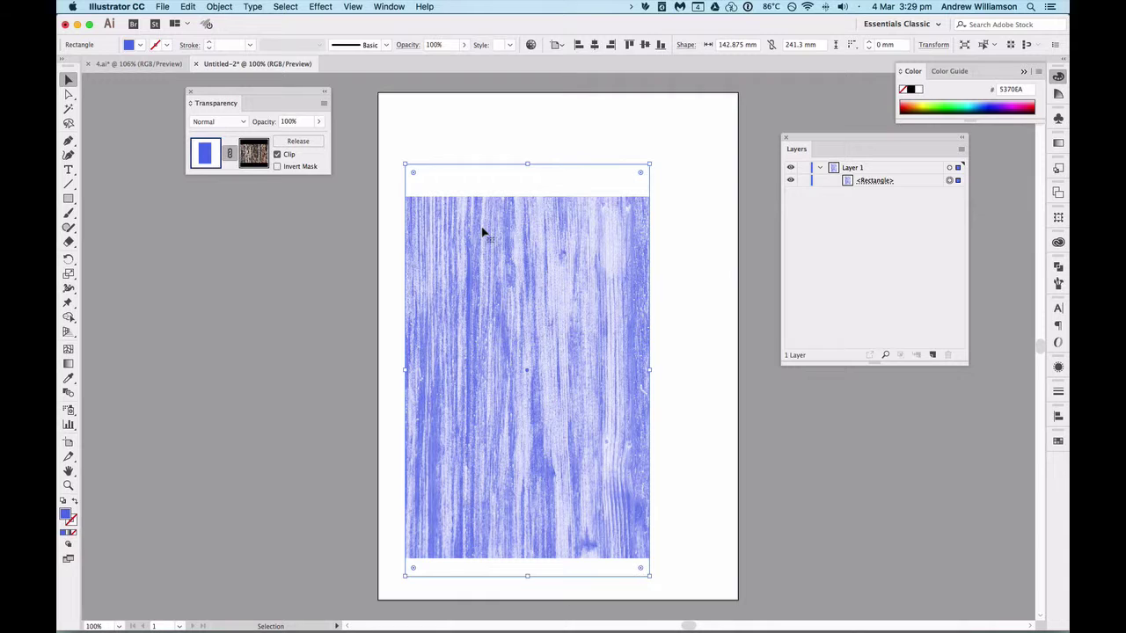
pyautogui.doubleClick(68, 517)
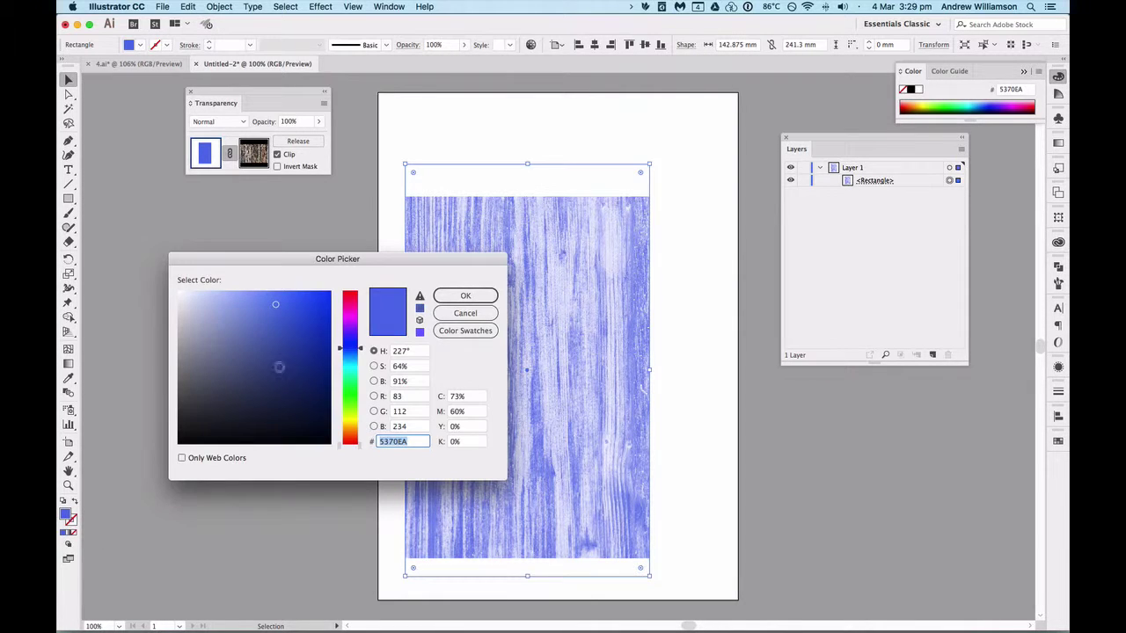
pyautogui.click(355, 318)
pyautogui.click(465, 296)
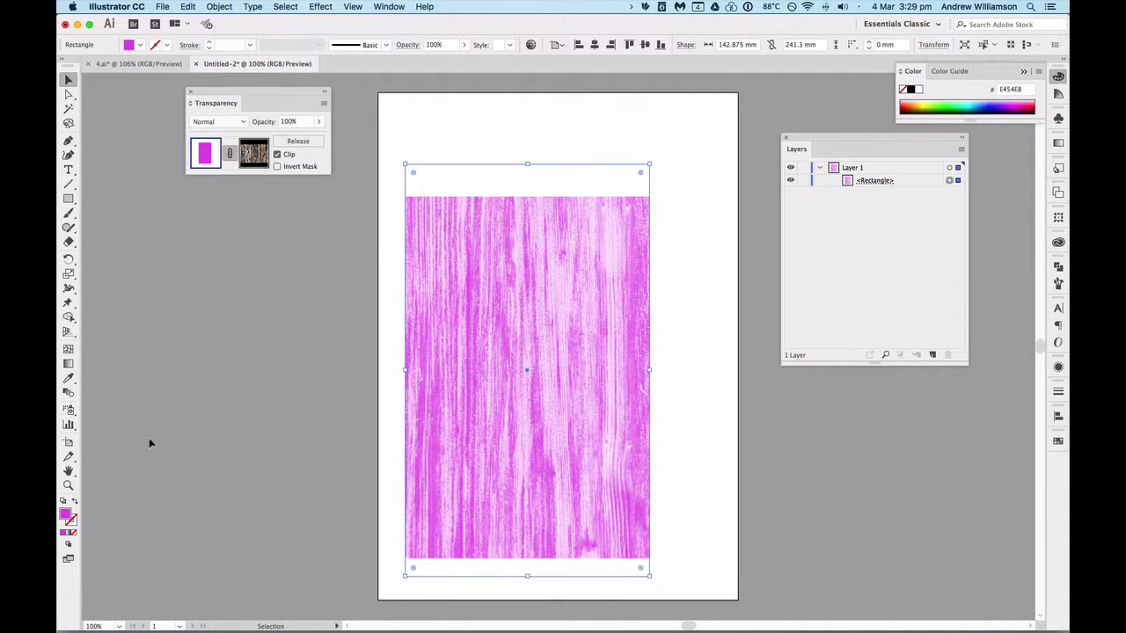
pyautogui.doubleClick(70, 517)
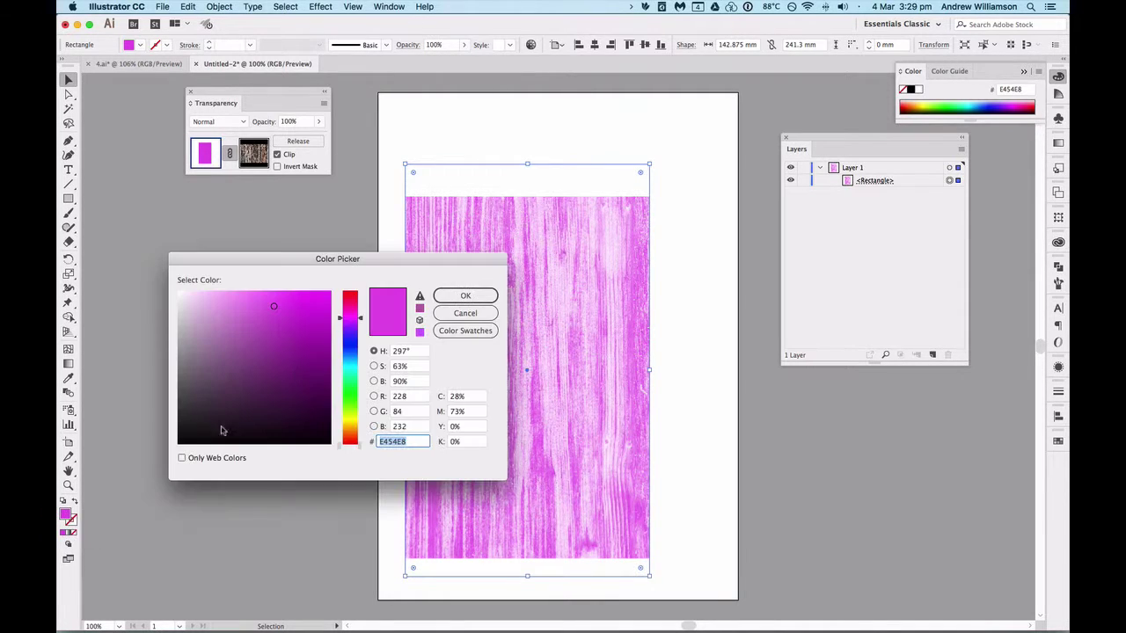
pyautogui.click(290, 346)
pyautogui.click(462, 295)
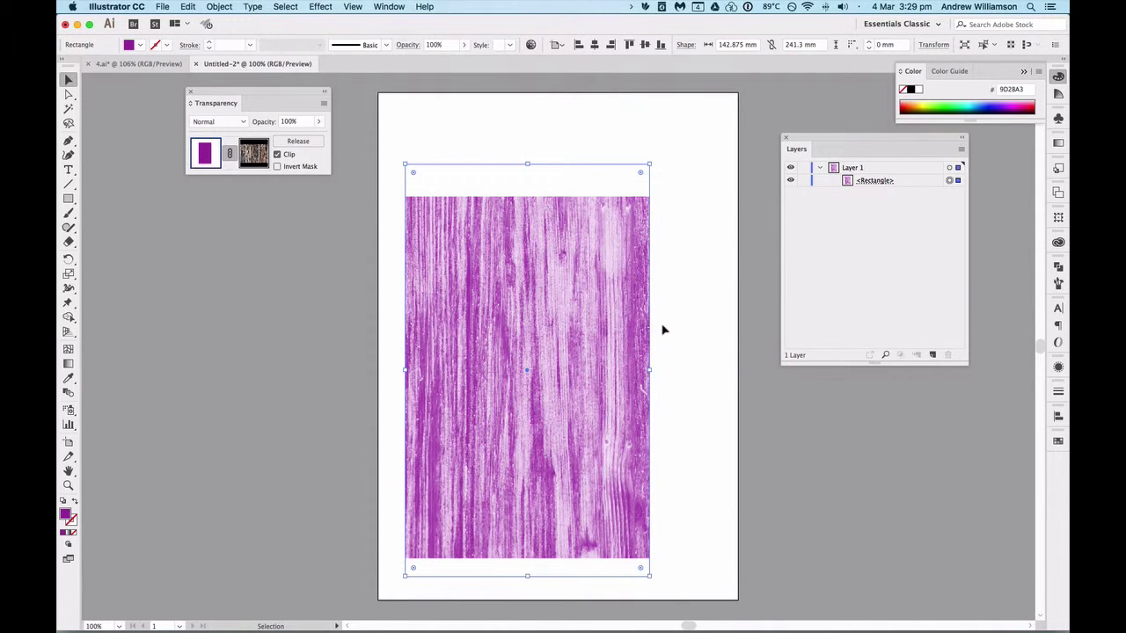
pyautogui.click(253, 154)
pyautogui.click(205, 155)
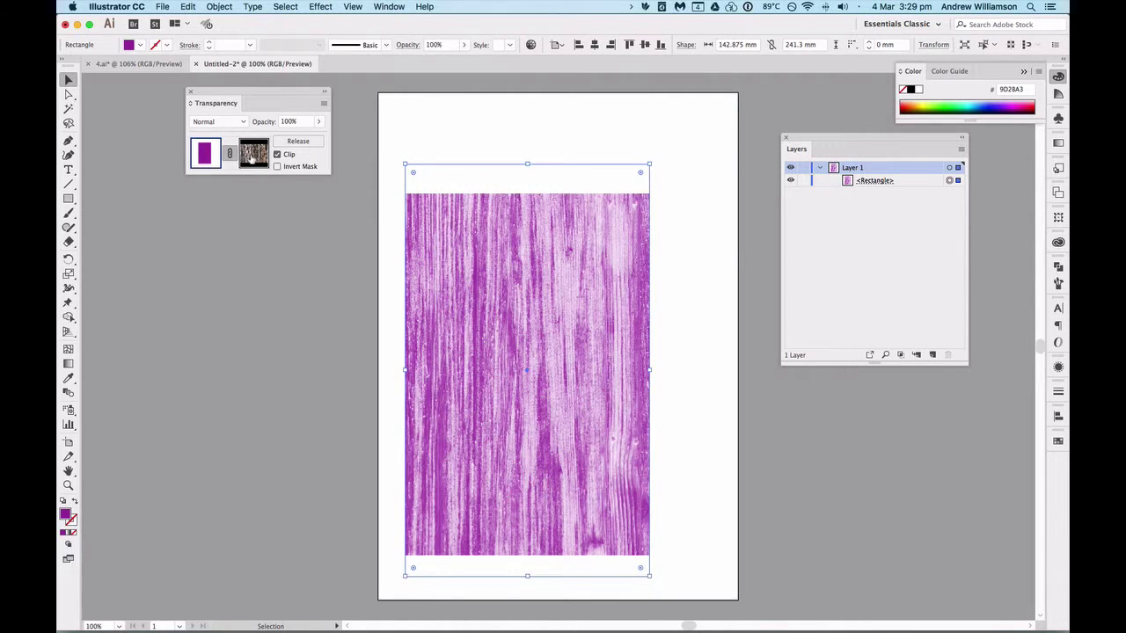
# Edit the opacity mask and nudge the linked wood image up slightly inside it.
pyautogui.click(251, 155)
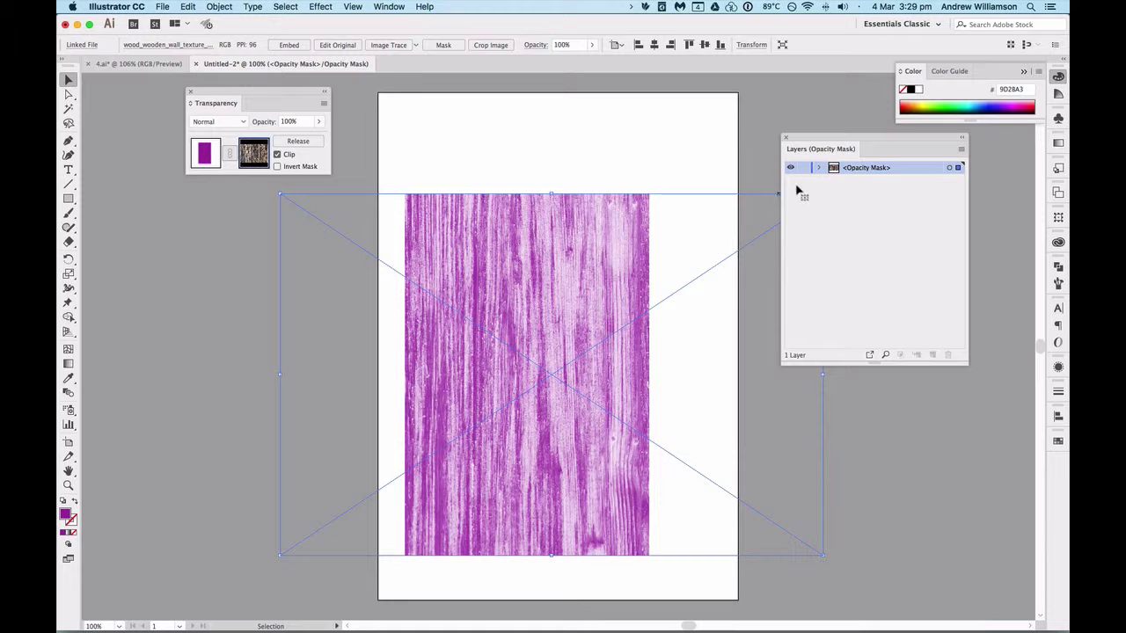
pyautogui.click(819, 168)
pyautogui.click(735, 170)
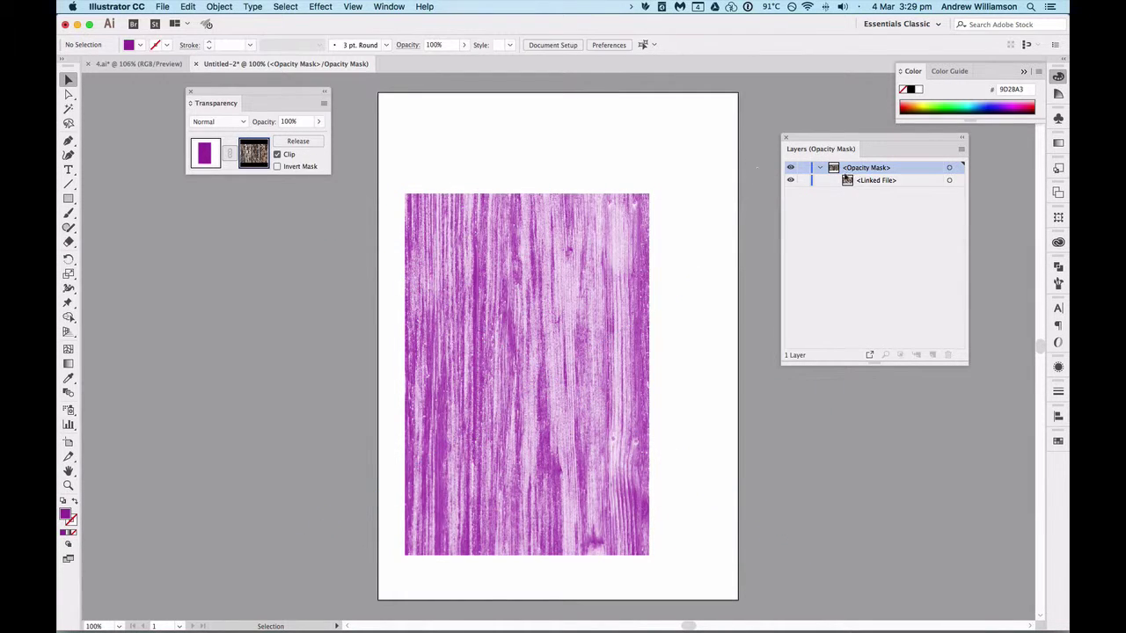
pyautogui.click(952, 180)
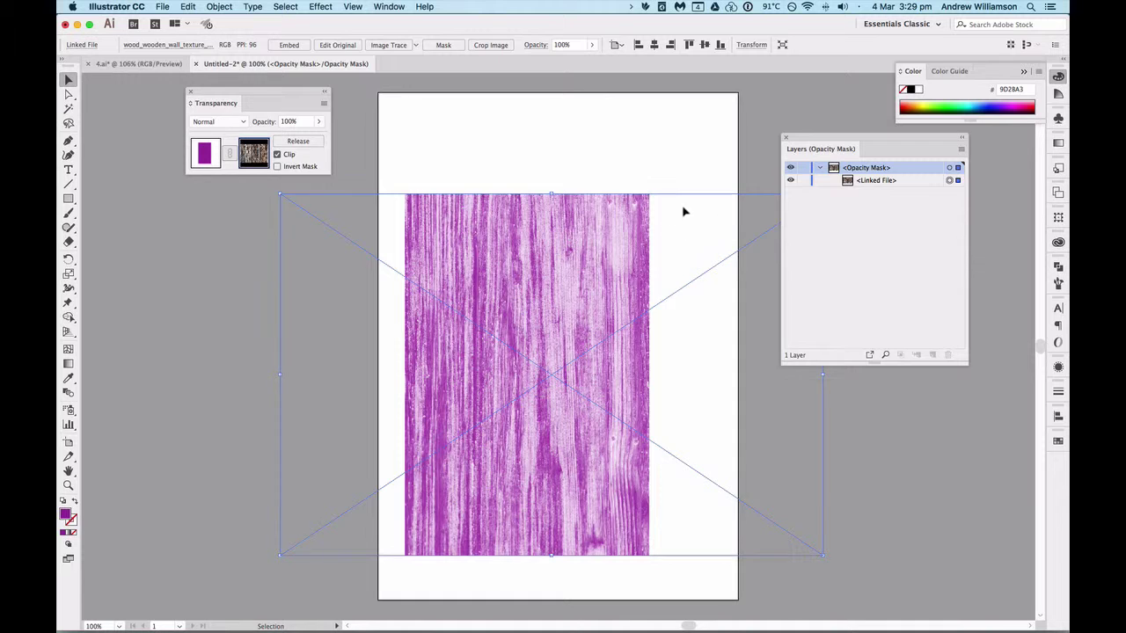
pyautogui.moveTo(683, 211); pyautogui.dragTo(689, 194)
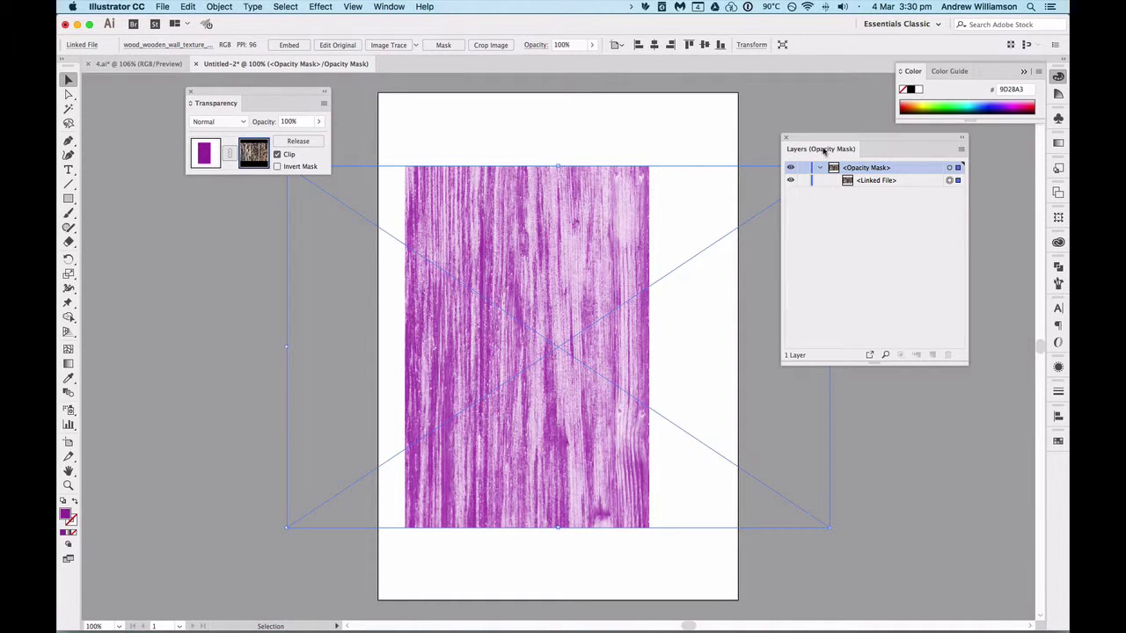
pyautogui.moveTo(808, 139); pyautogui.dragTo(175, 195)
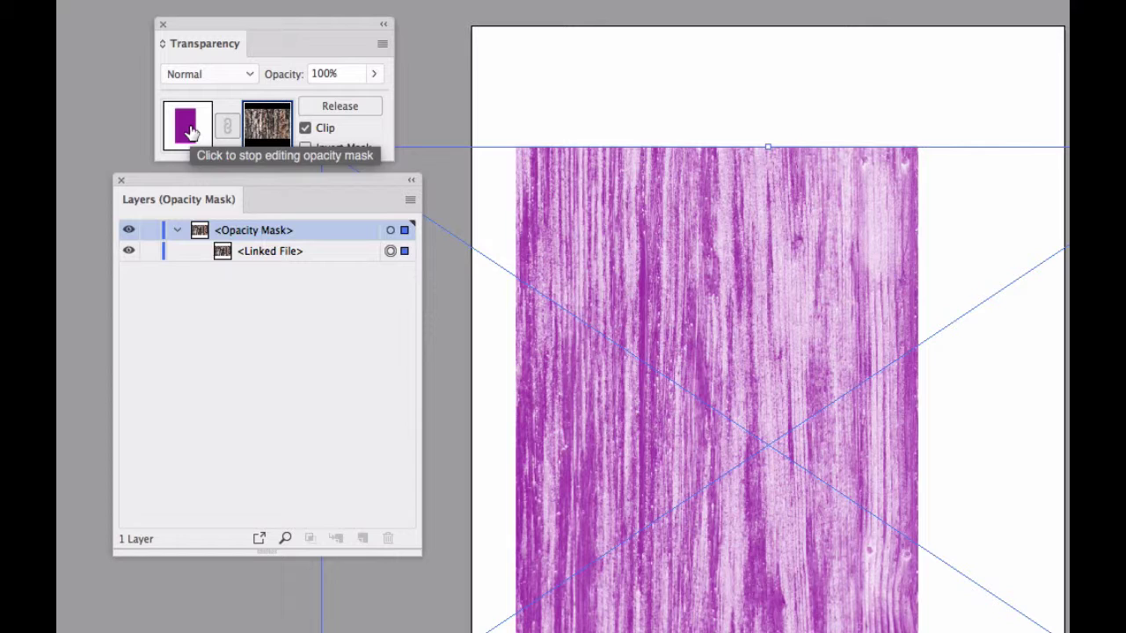
pyautogui.click(190, 132)
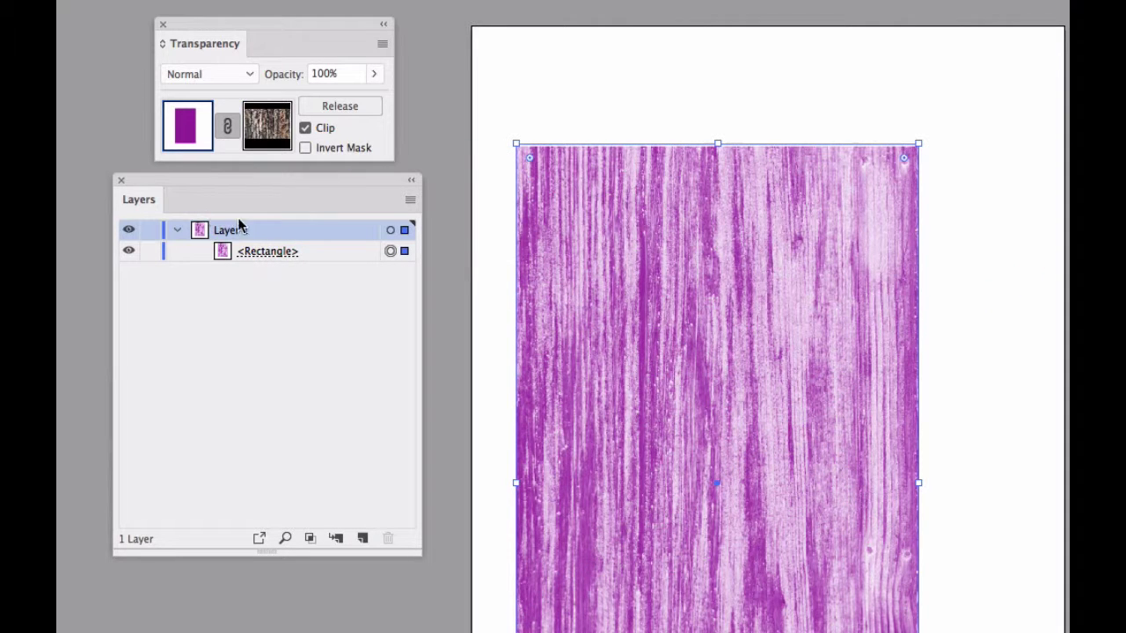
# Deselect the purple rectangle and close the Untitled-2 test document.
pyautogui.moveTo(228, 177); pyautogui.dragTo(1095, 283)
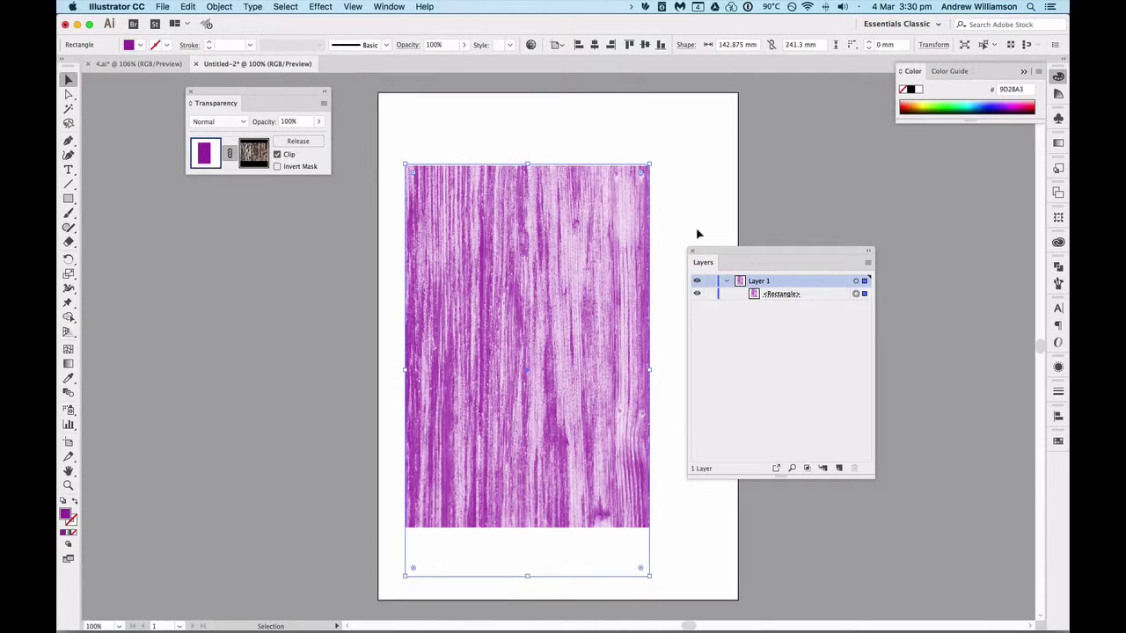
pyautogui.click(996, 256)
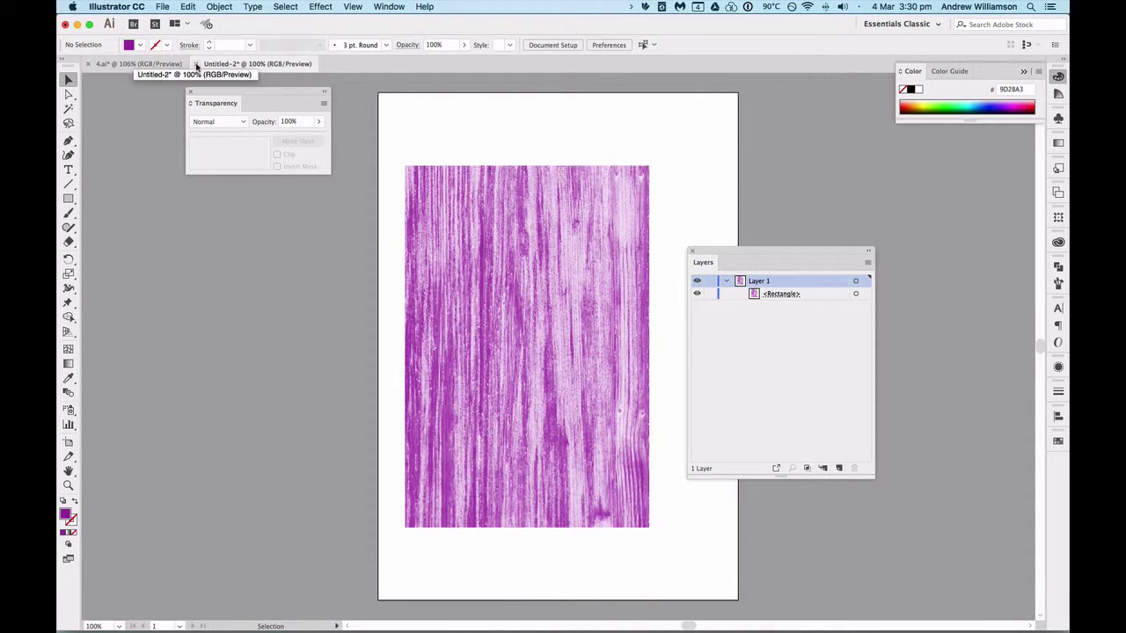
pyautogui.click(197, 67)
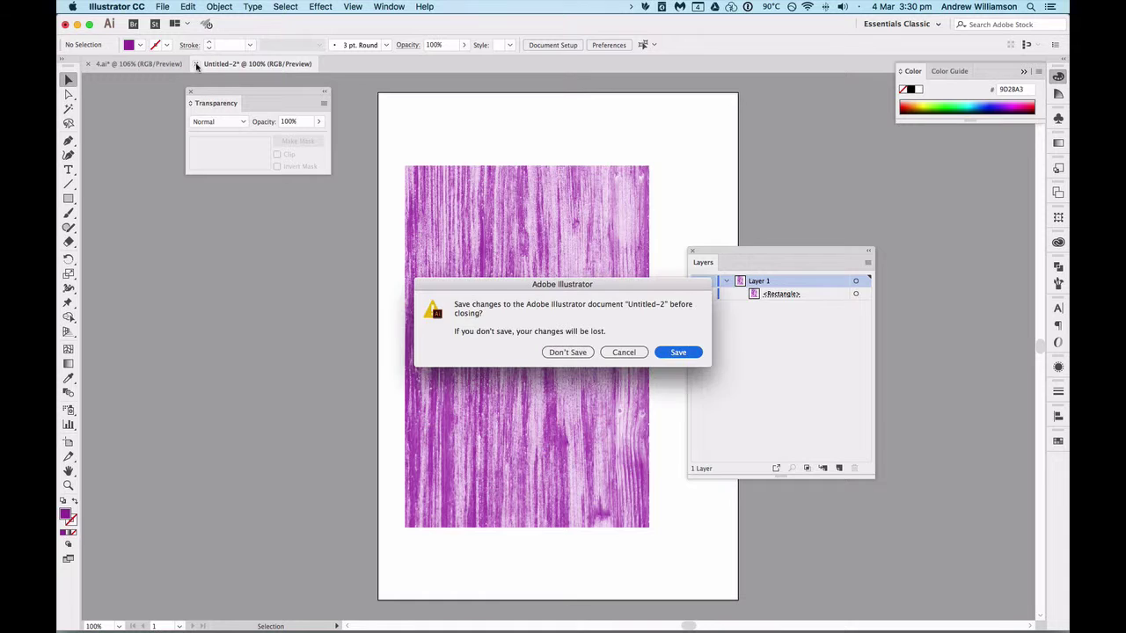
# Discard Untitled-2 without saving and select the portrait's Red layer.
pyautogui.click(581, 352)
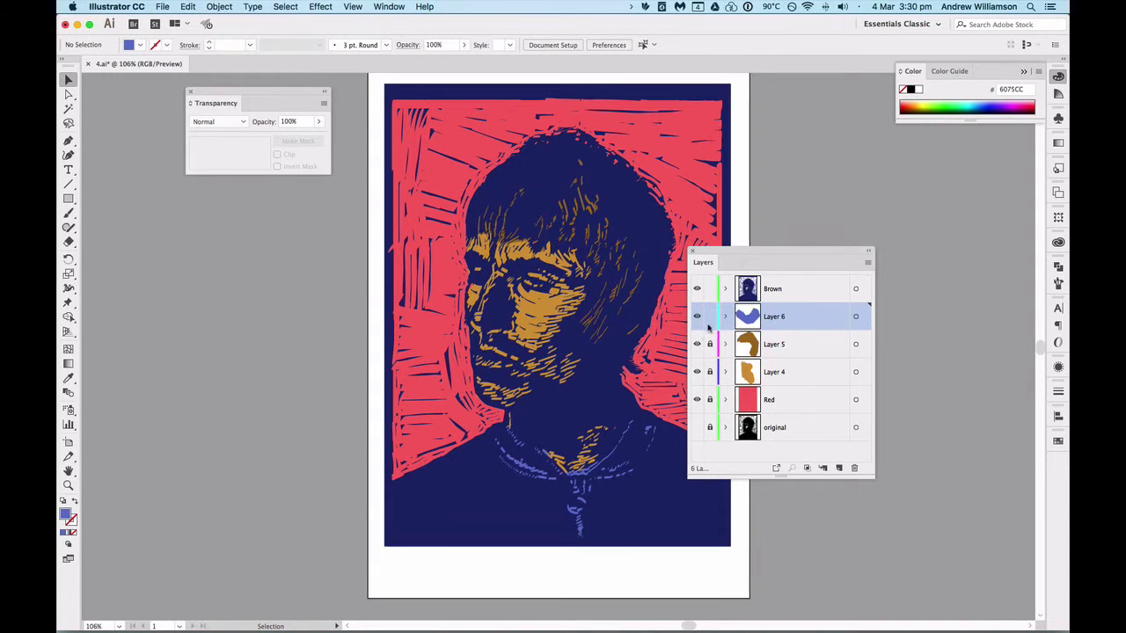
pyautogui.moveTo(731, 255); pyautogui.dragTo(842, 216)
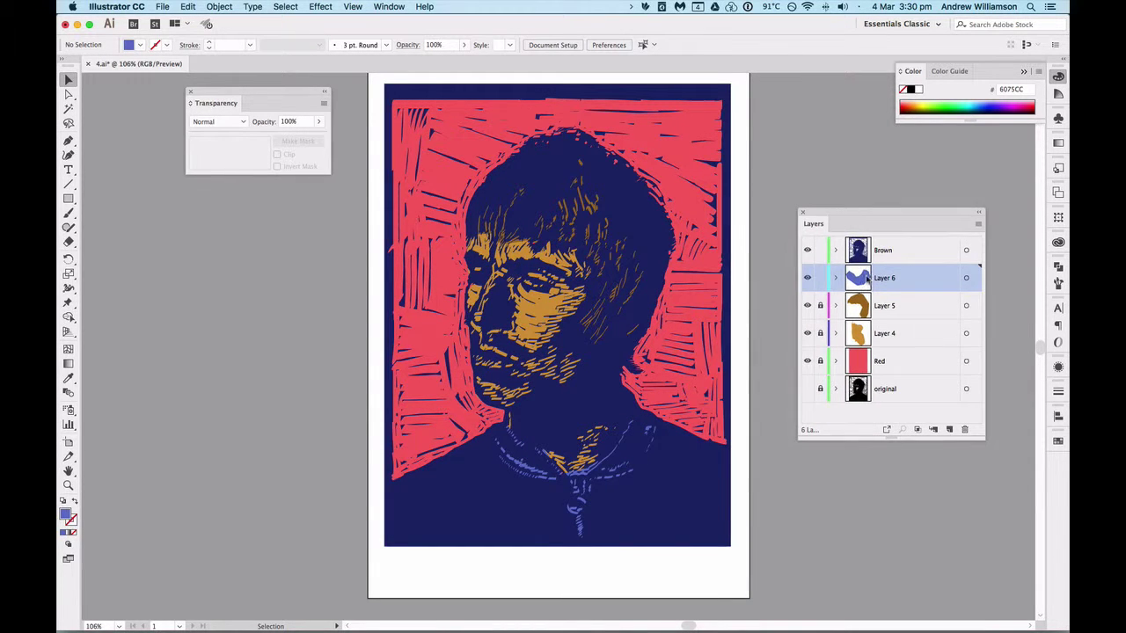
pyautogui.click(897, 362)
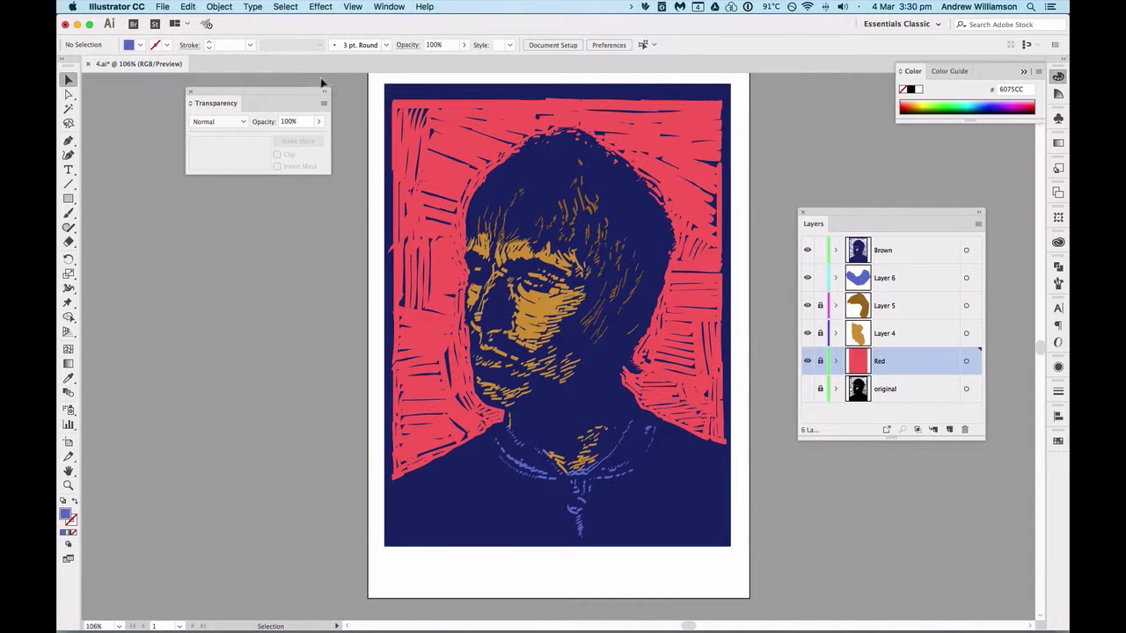
# Place the wood wall texture photo onto the Red layer at the portrait's top-left.
pyautogui.click(163, 7)
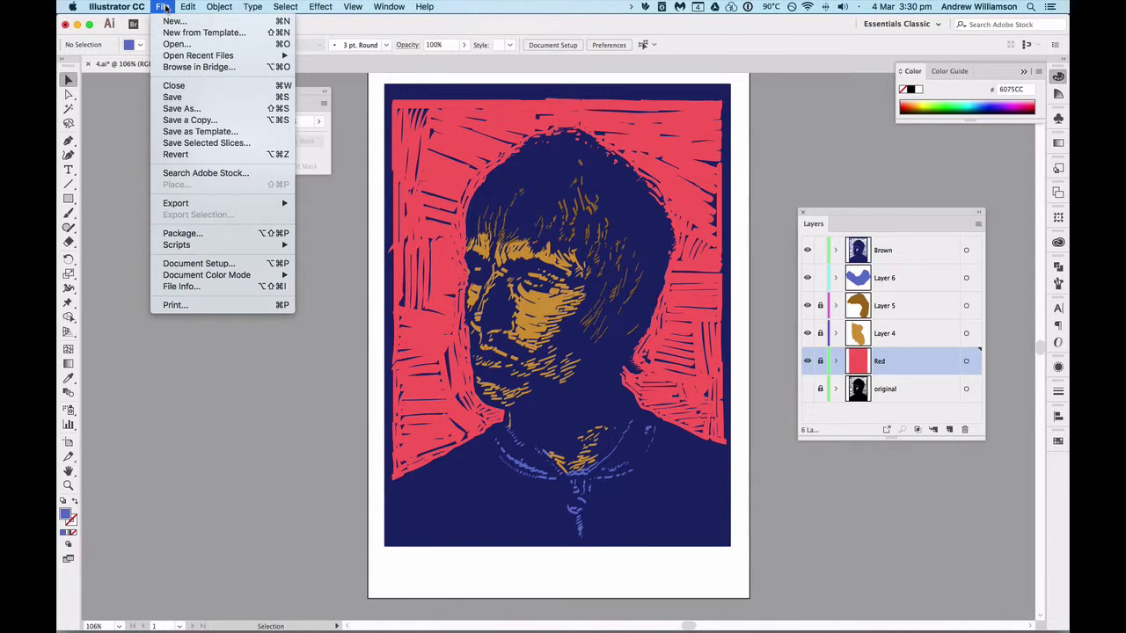
pyautogui.press('Escape')
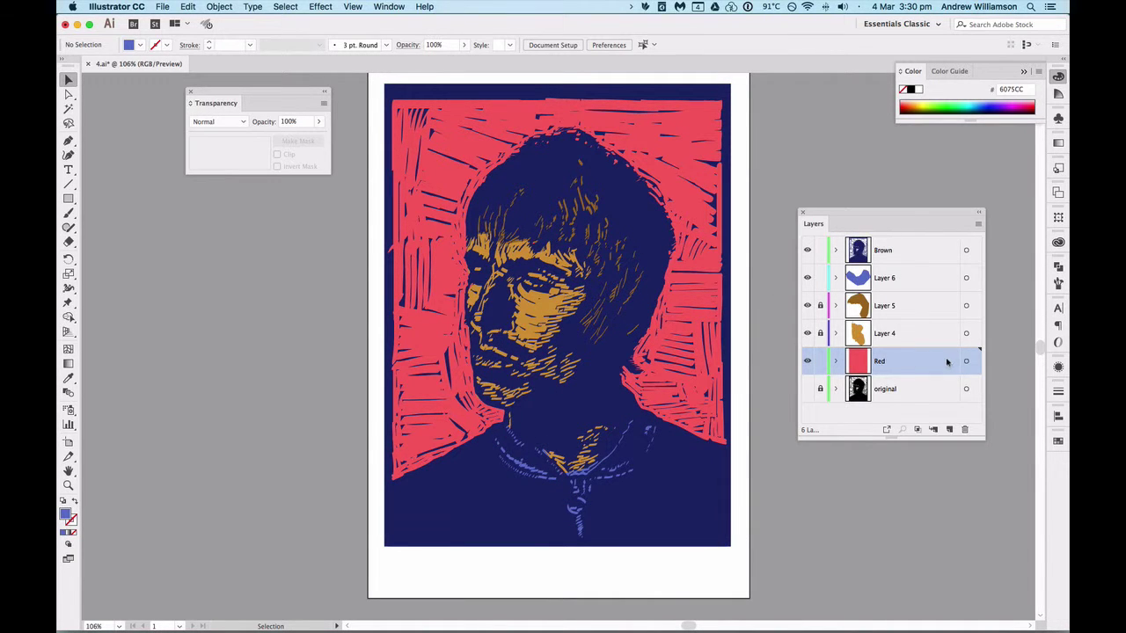
pyautogui.click(159, 7)
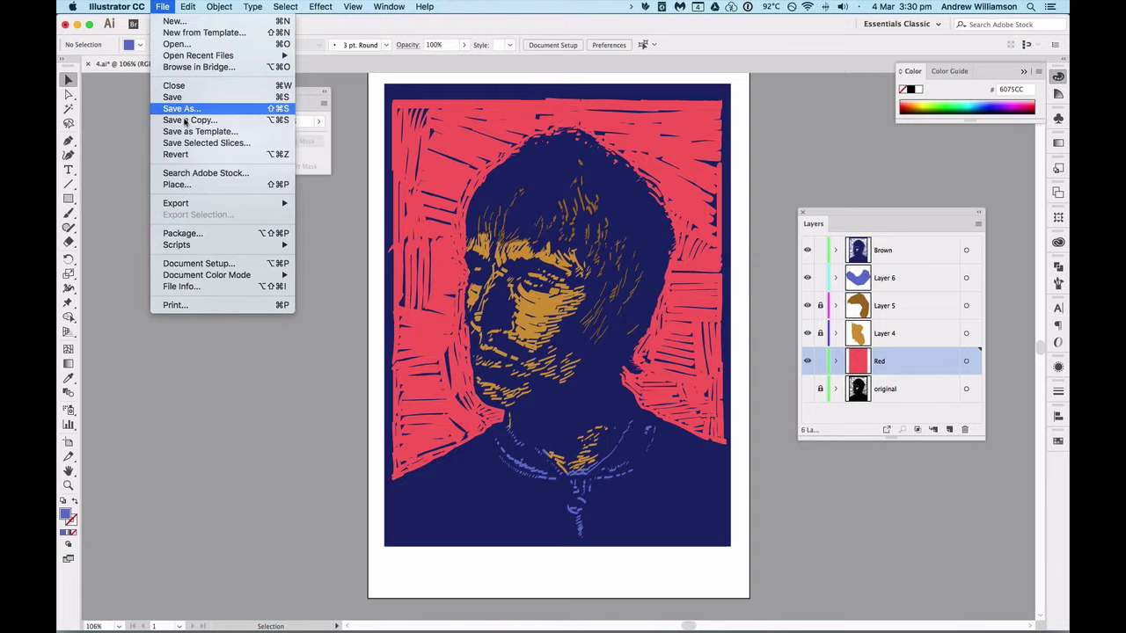
pyautogui.click(199, 185)
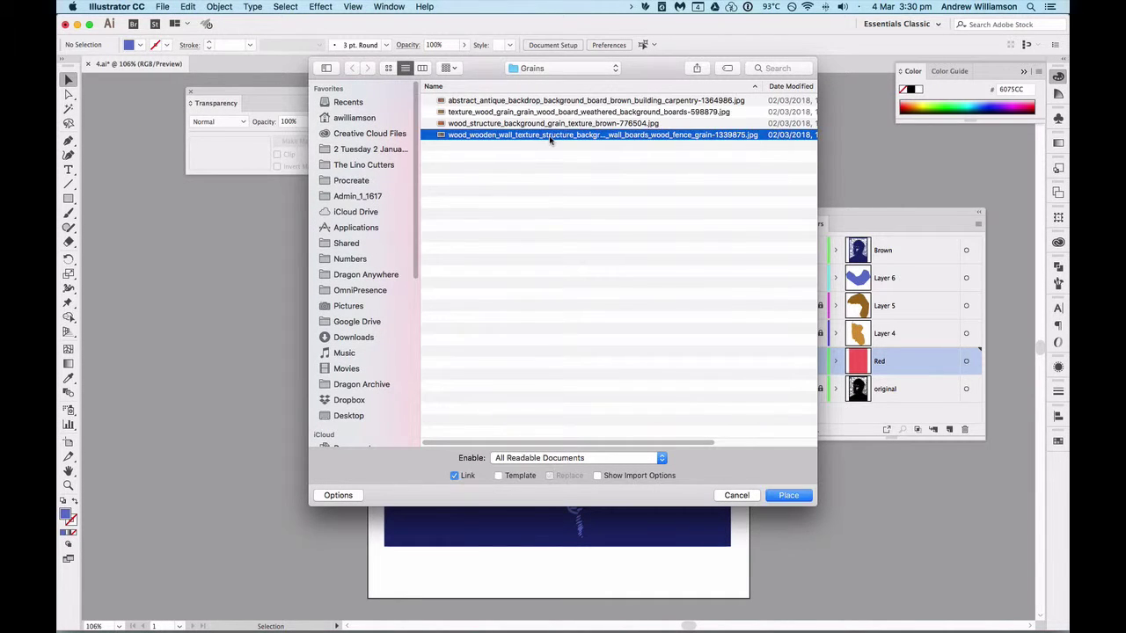
pyautogui.doubleClick(553, 136)
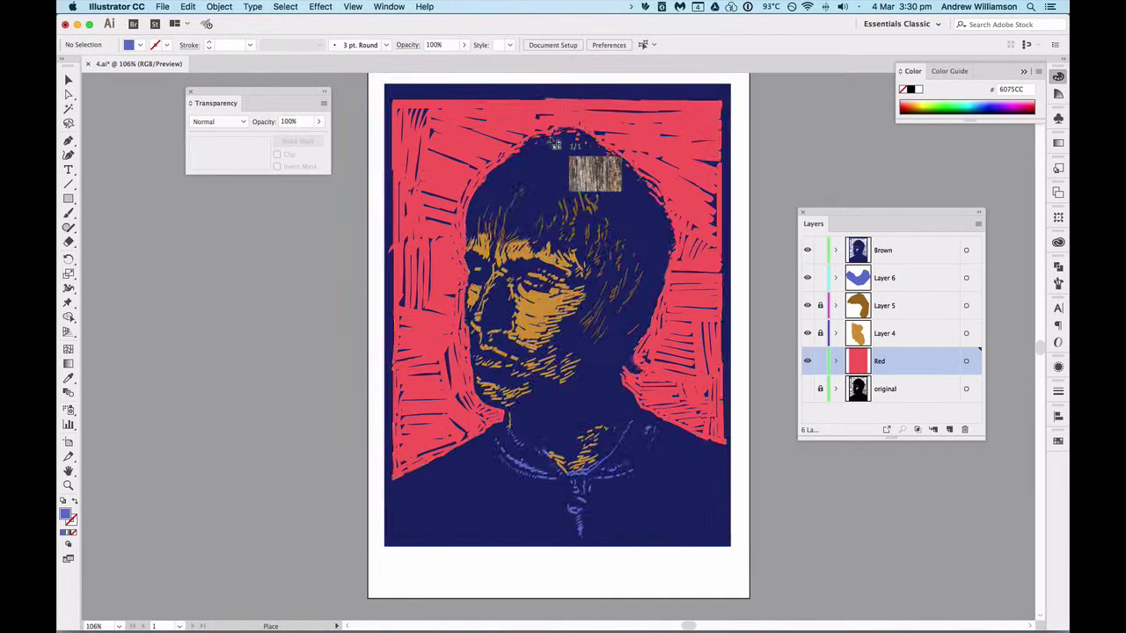
pyautogui.click(399, 137)
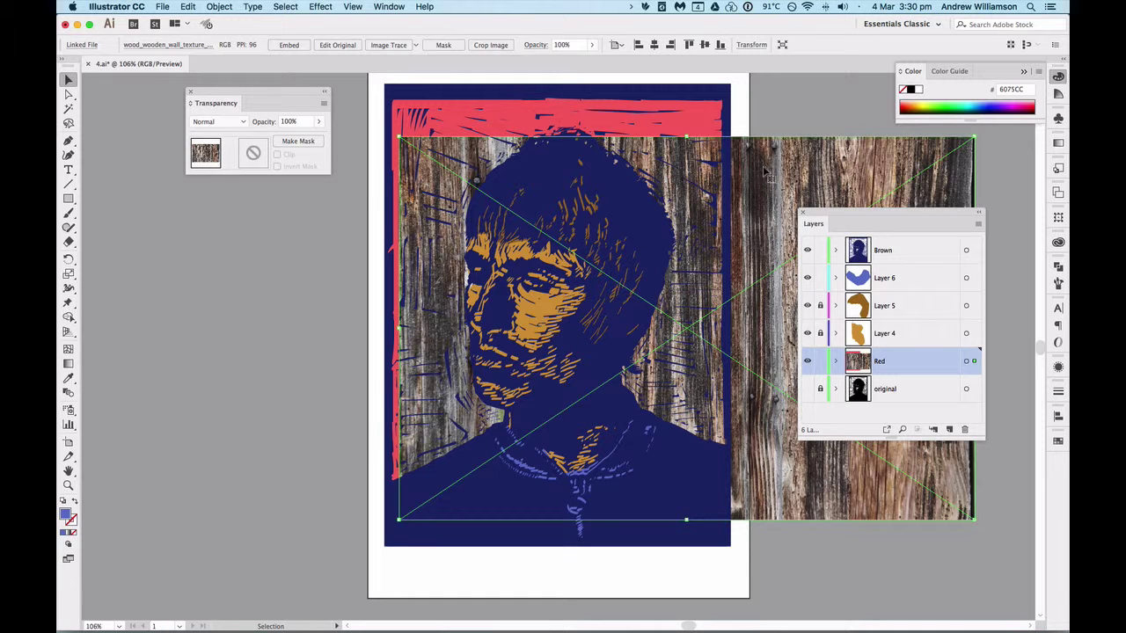
# Rotate the placed wood texture 90° and drag it left so it covers the whole artboard.
pyautogui.click(219, 7)
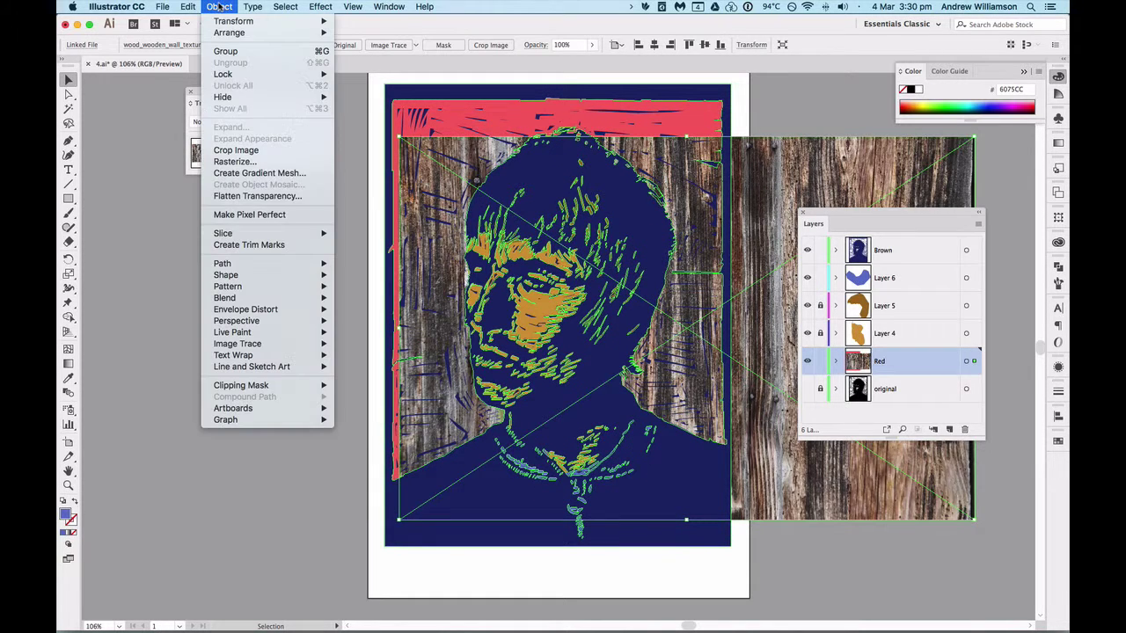
pyautogui.moveTo(233, 20)
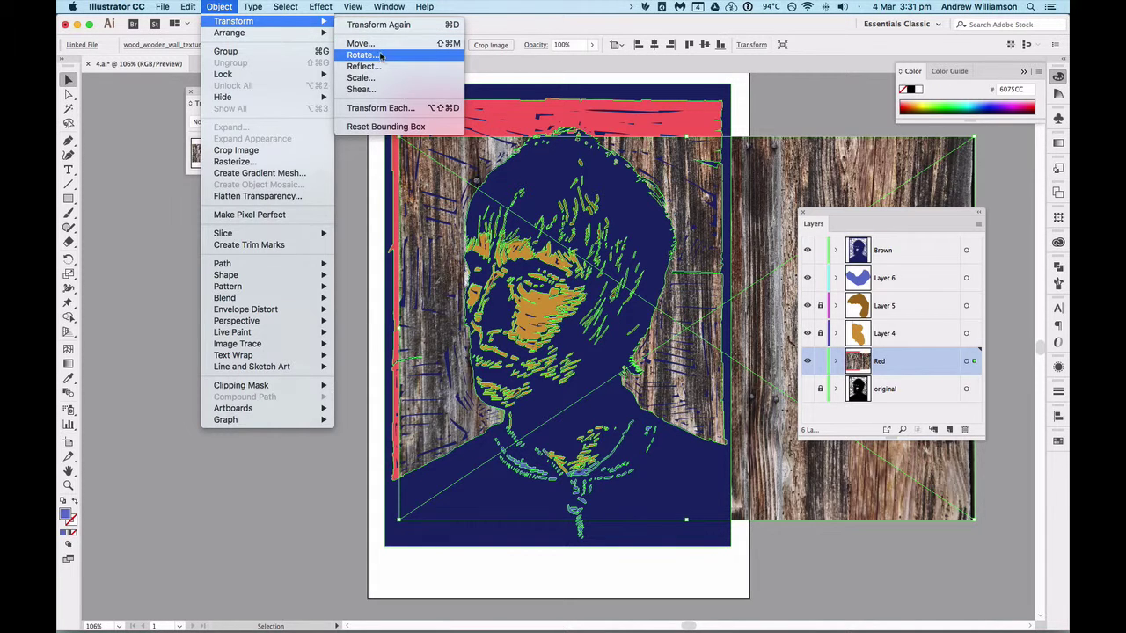
pyautogui.click(219, 7)
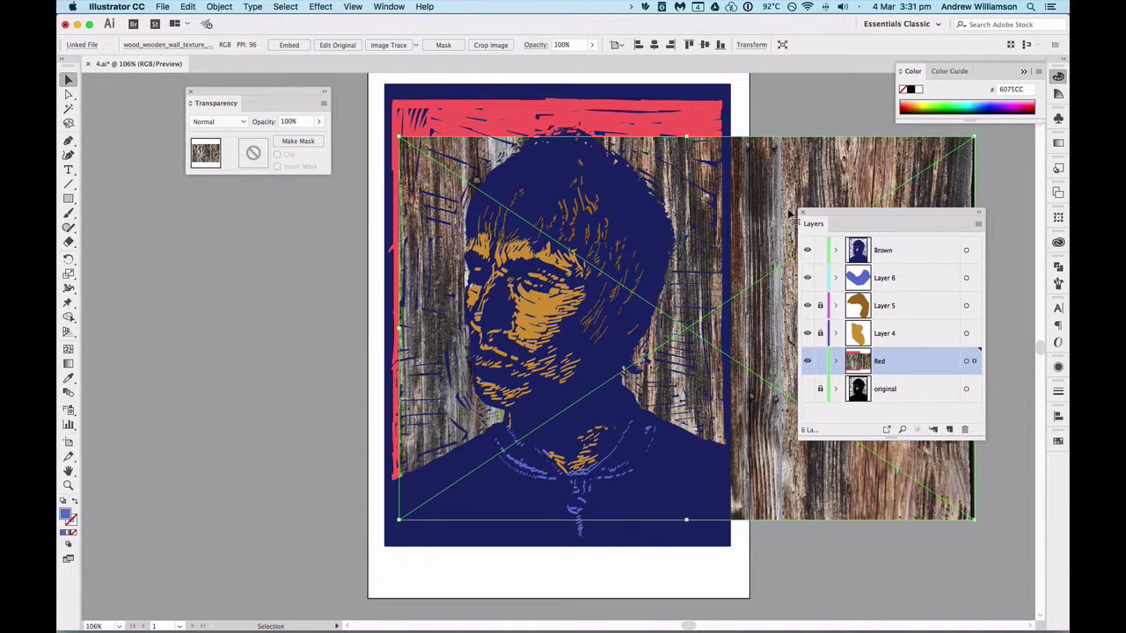
pyautogui.rightClick(757, 192)
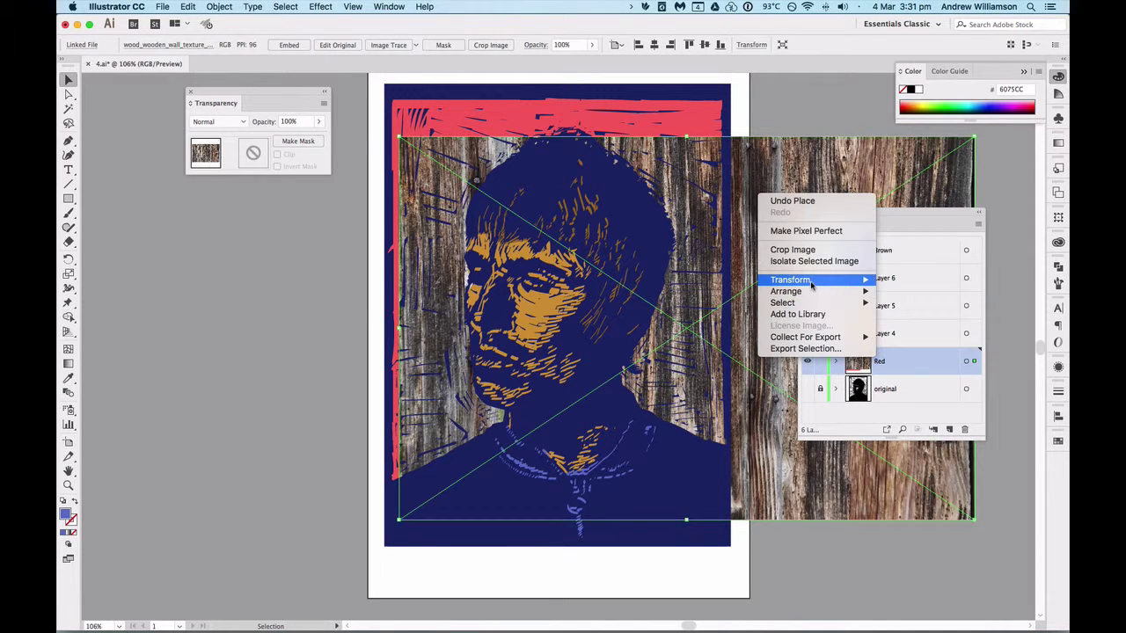
pyautogui.moveTo(813, 281)
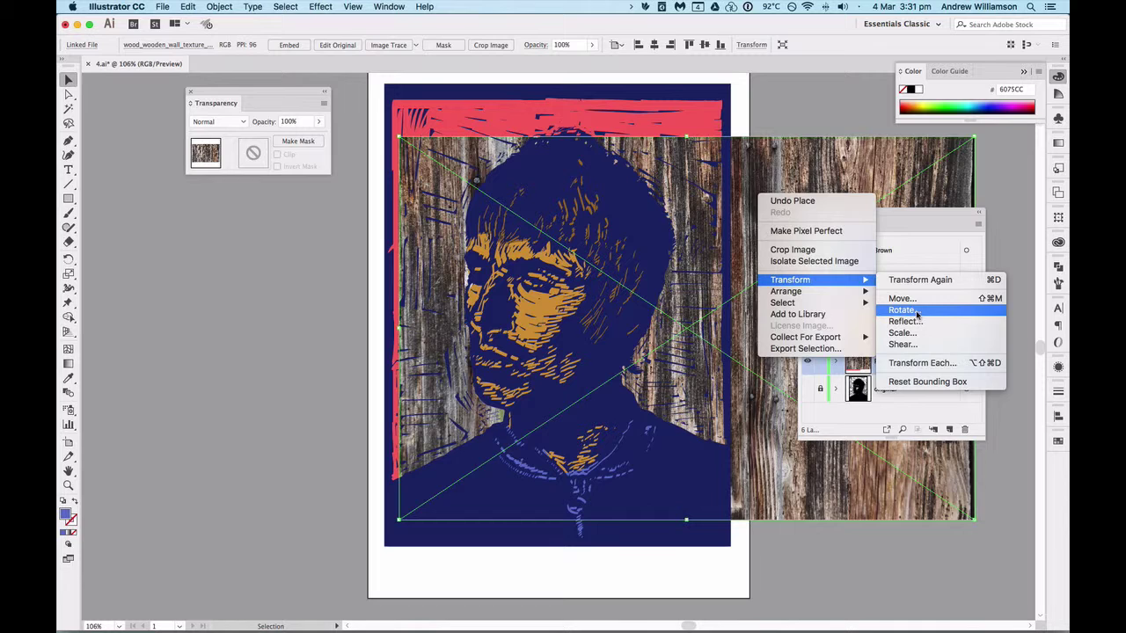
pyautogui.click(906, 309)
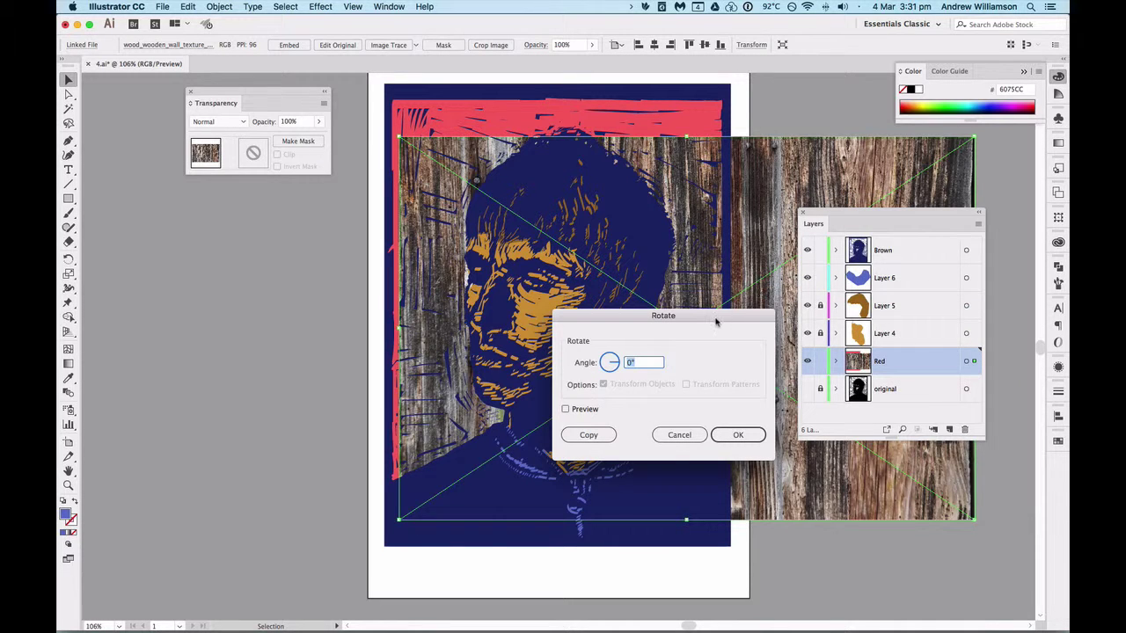
pyautogui.write('90')
pyautogui.click(738, 433)
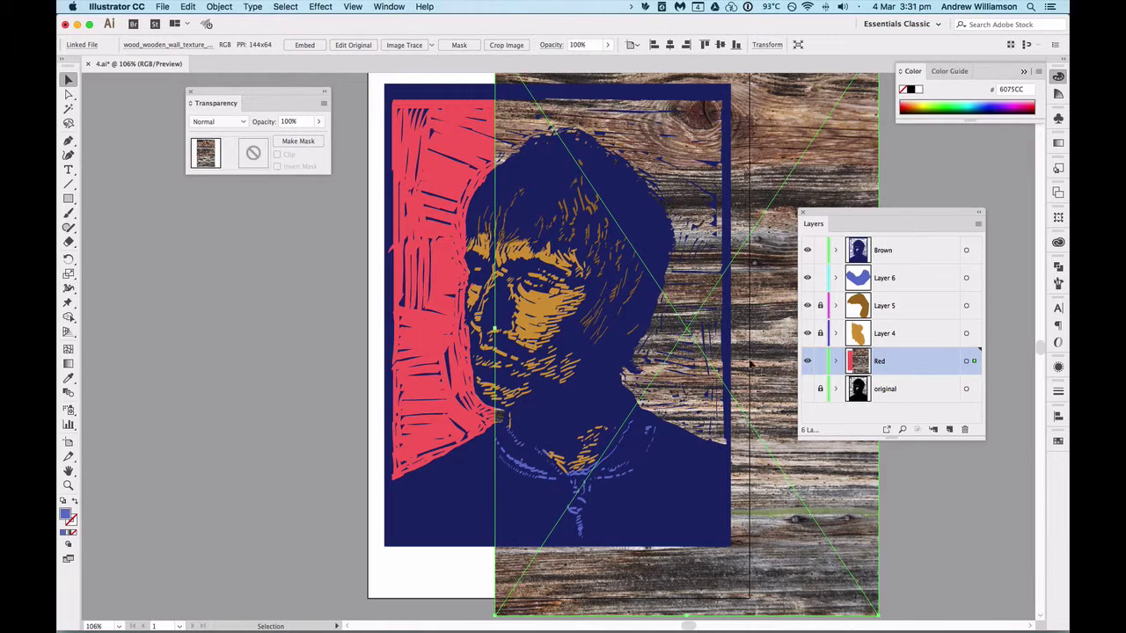
pyautogui.moveTo(831, 169); pyautogui.dragTo(706, 168)
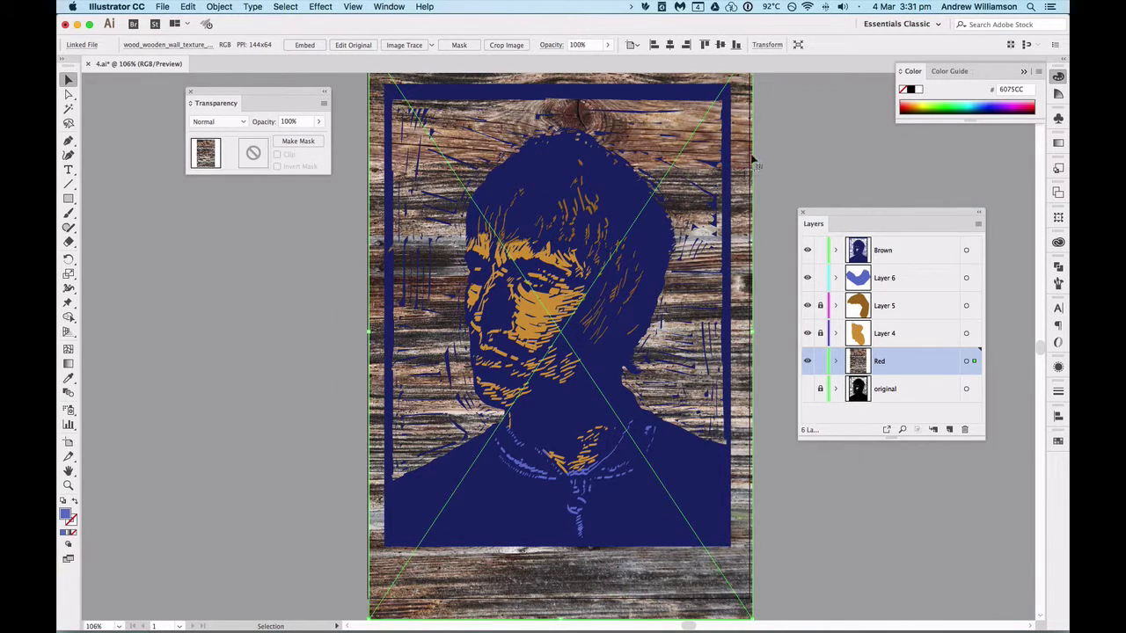
# Select the Red layer's artwork and make the rotated wood image an opacity mask on the red rectangle.
pyautogui.click(974, 363)
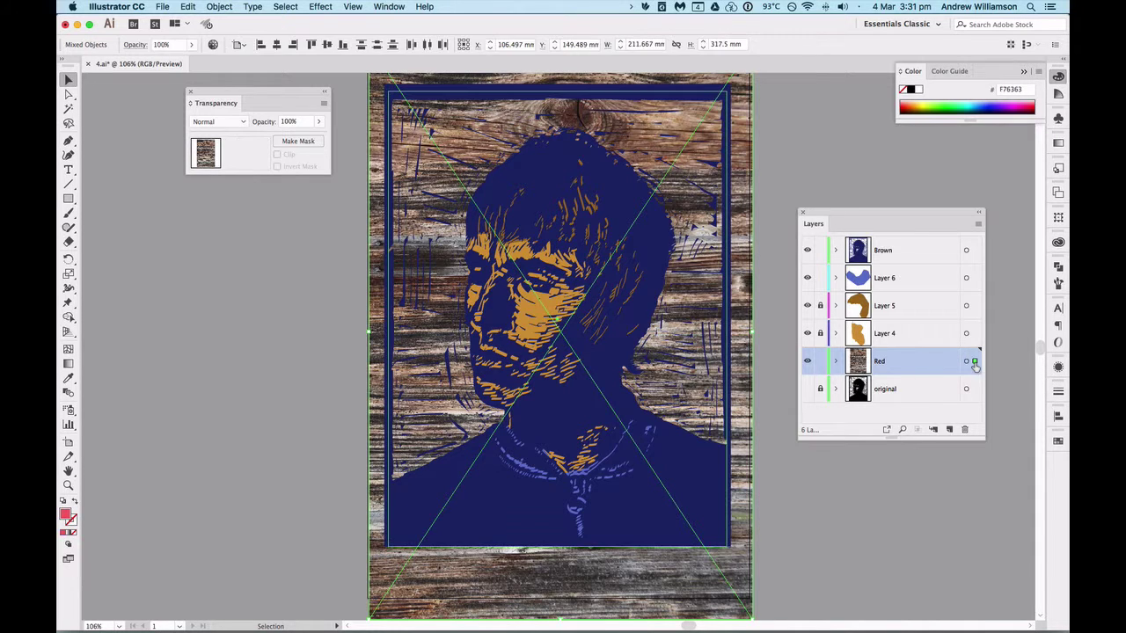
pyautogui.click(836, 362)
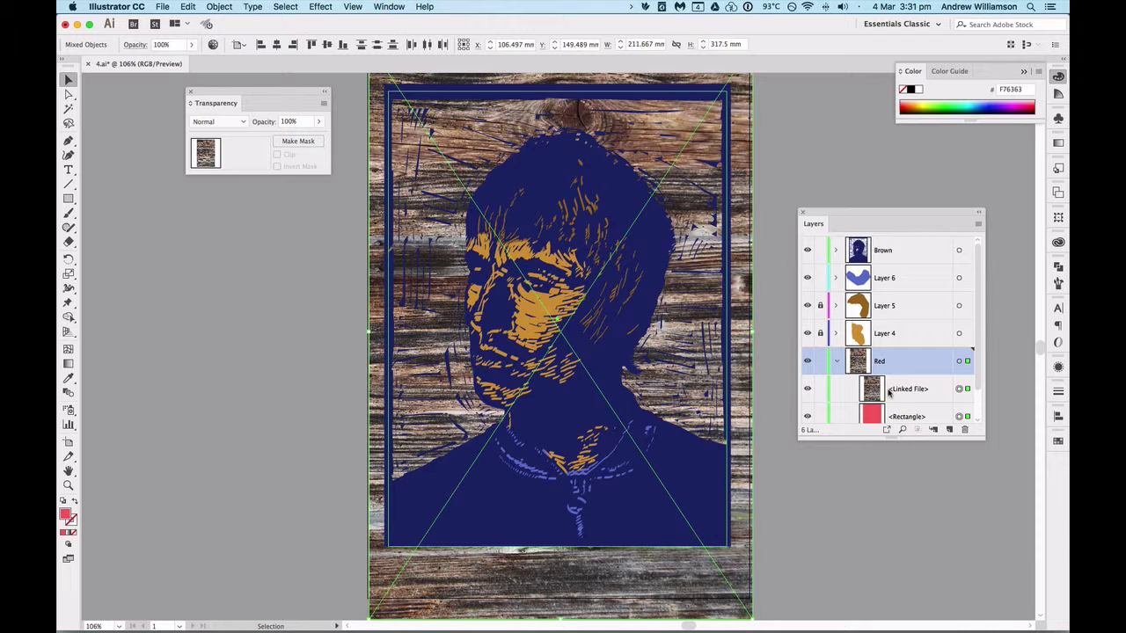
pyautogui.click(295, 145)
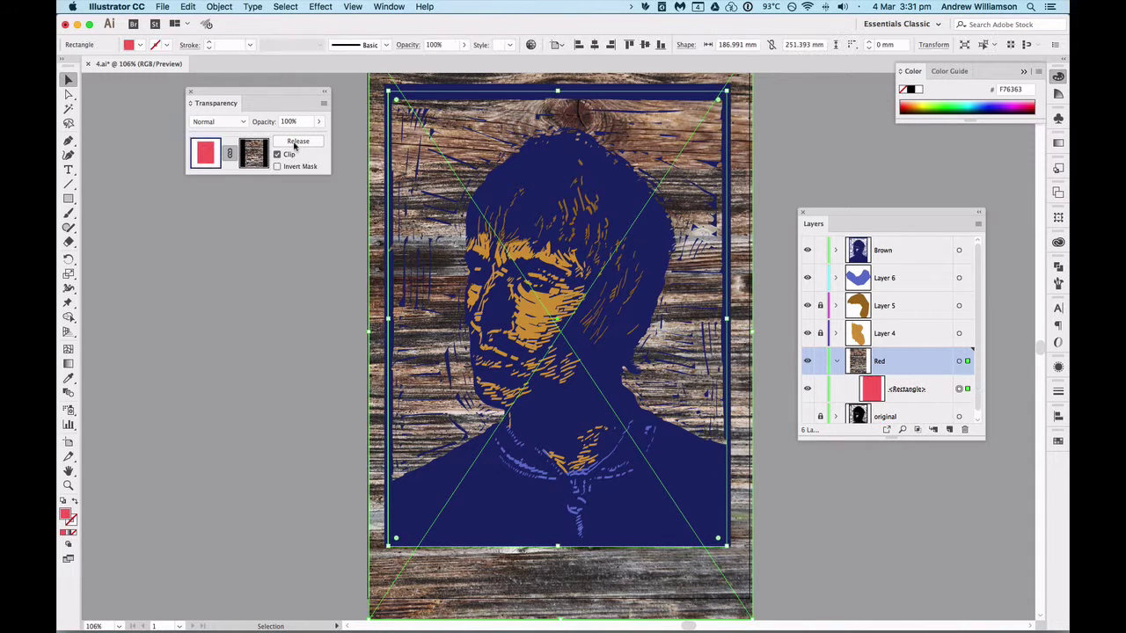
pyautogui.click(300, 216)
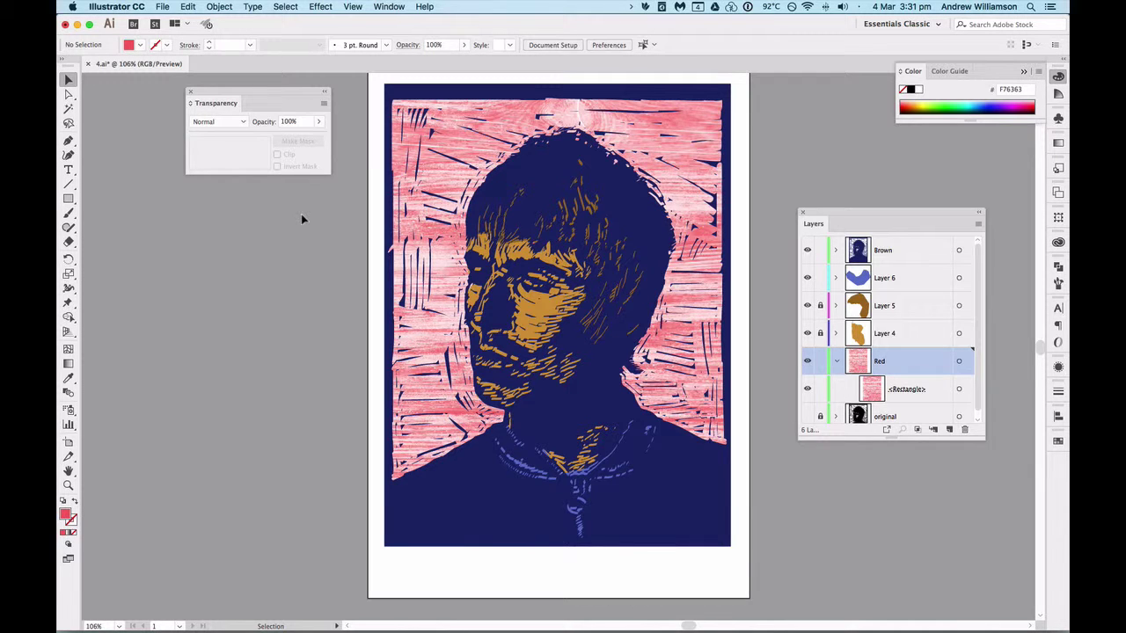
# Rename the Brown layer to Blue.
pyautogui.click(933, 253)
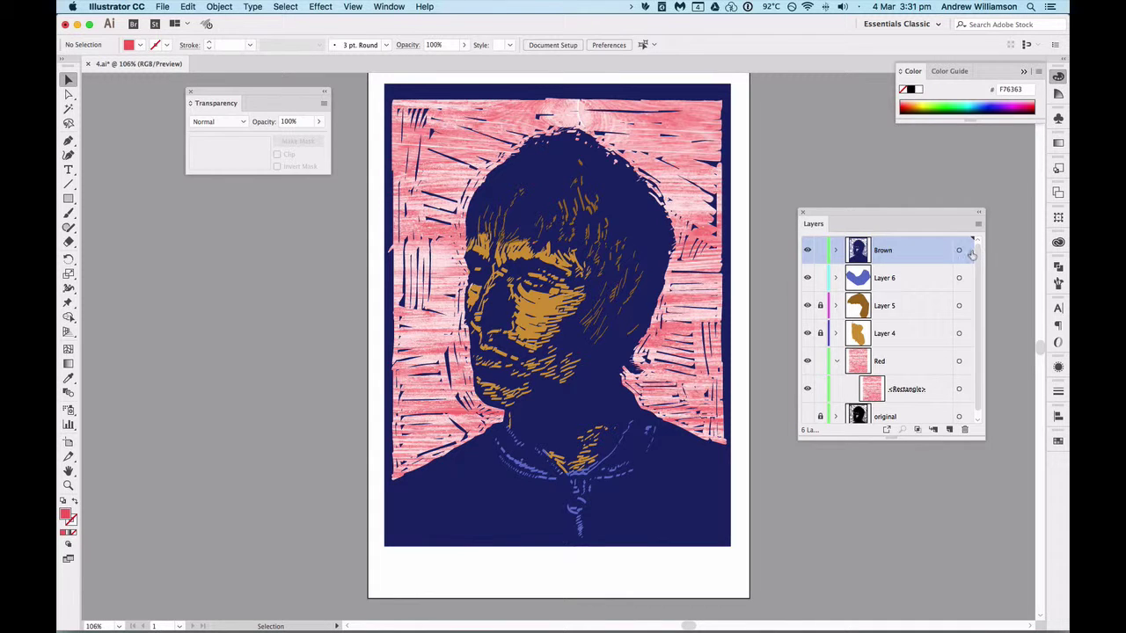
pyautogui.doubleClick(889, 251)
pyautogui.write('B')
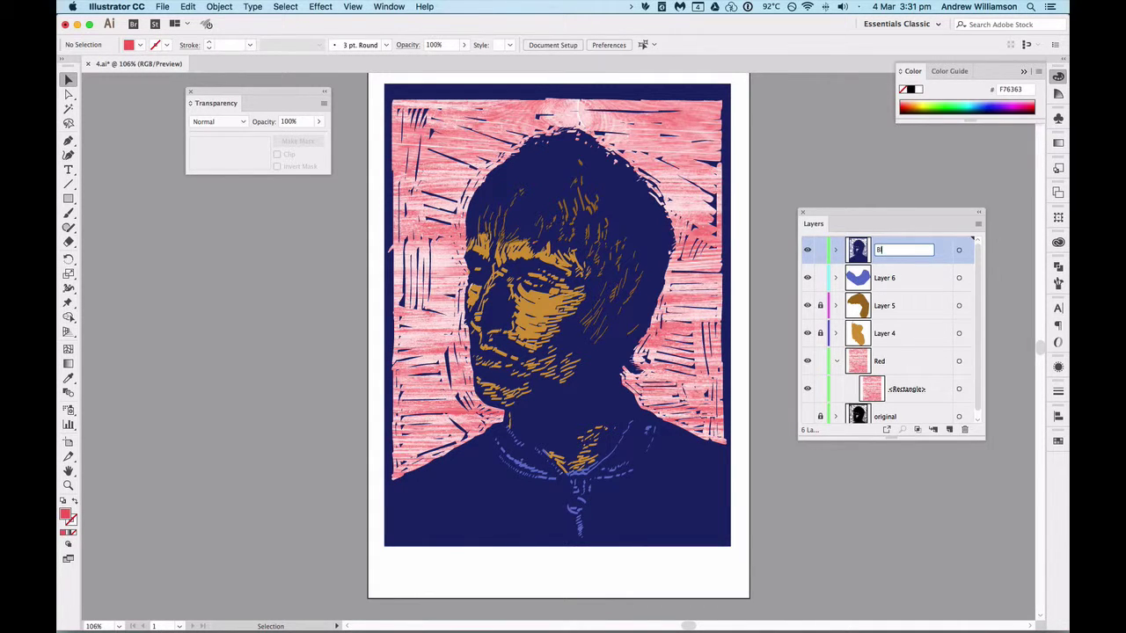
pyautogui.write('lue')
pyautogui.press('Return')
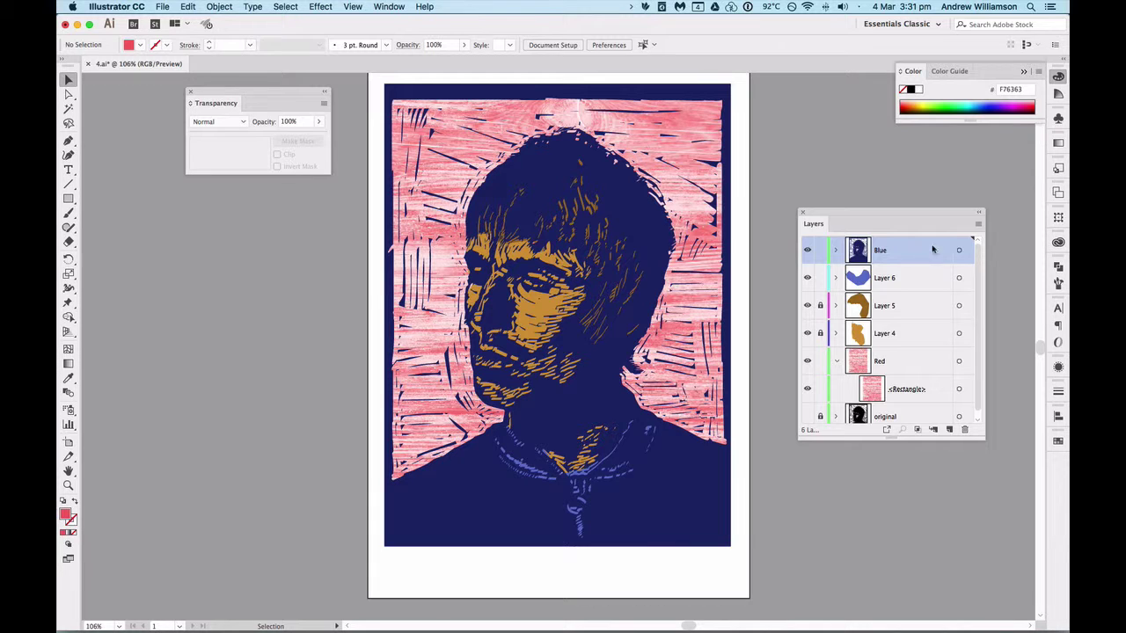
# Target the Blue layer's artwork, try the Darken and Multiply blend modes, then settle on Normal.
pyautogui.click(960, 250)
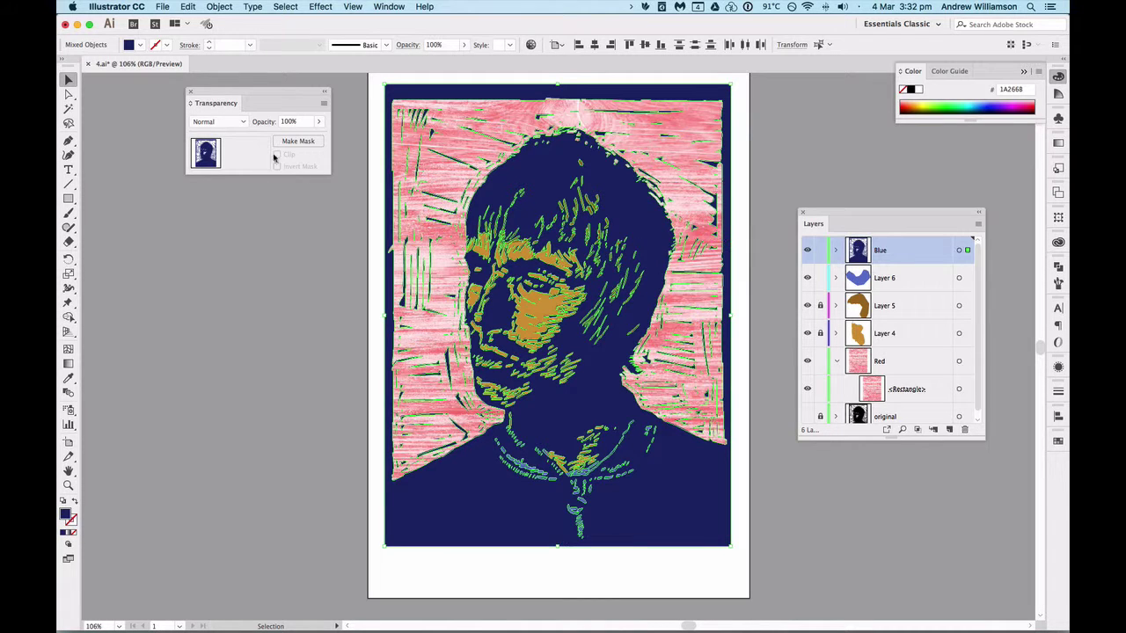
pyautogui.click(233, 123)
pyautogui.click(232, 147)
pyautogui.click(227, 124)
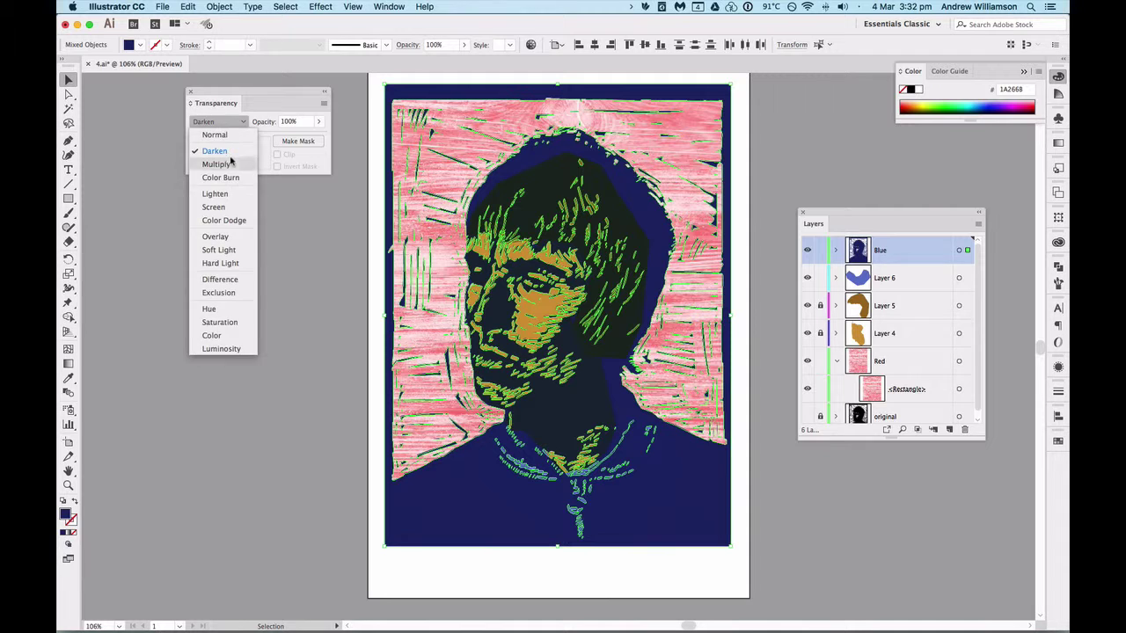
pyautogui.click(230, 159)
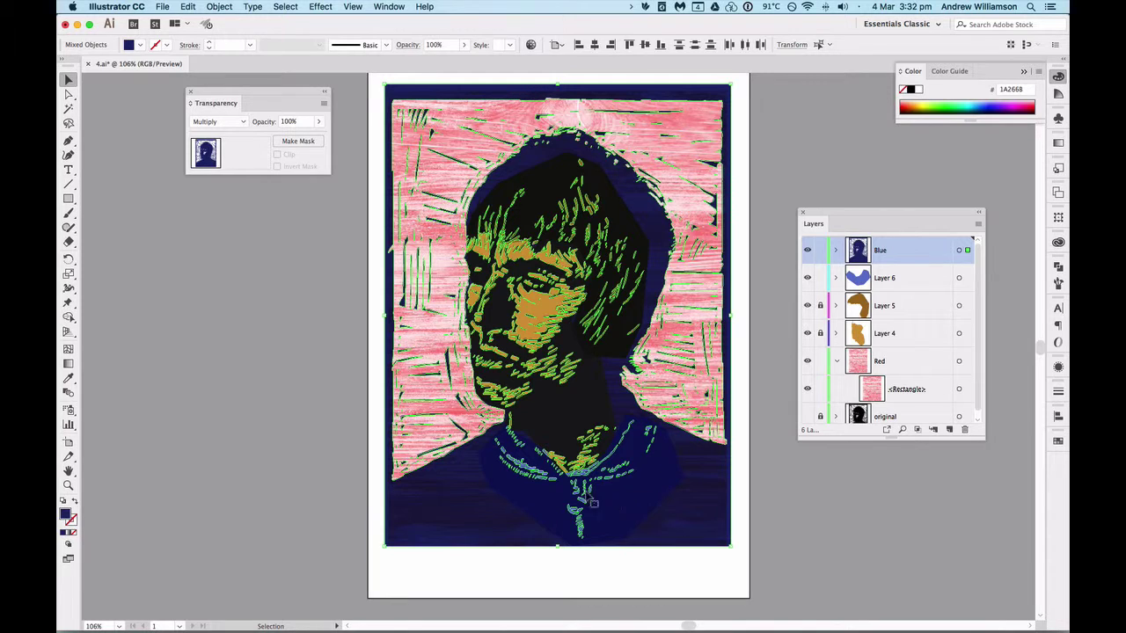
pyautogui.click(224, 123)
pyautogui.click(225, 134)
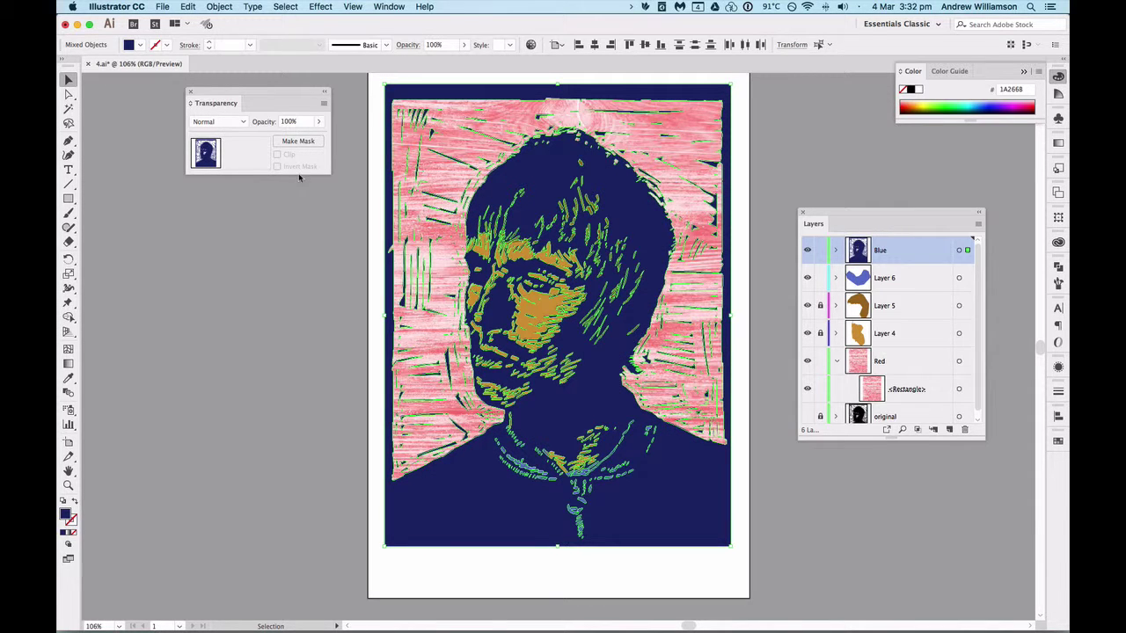
# Lock Layer 6 and collapse the Red layer's contents in the Layers panel.
pyautogui.moveTo(272, 97); pyautogui.dragTo(192, 220)
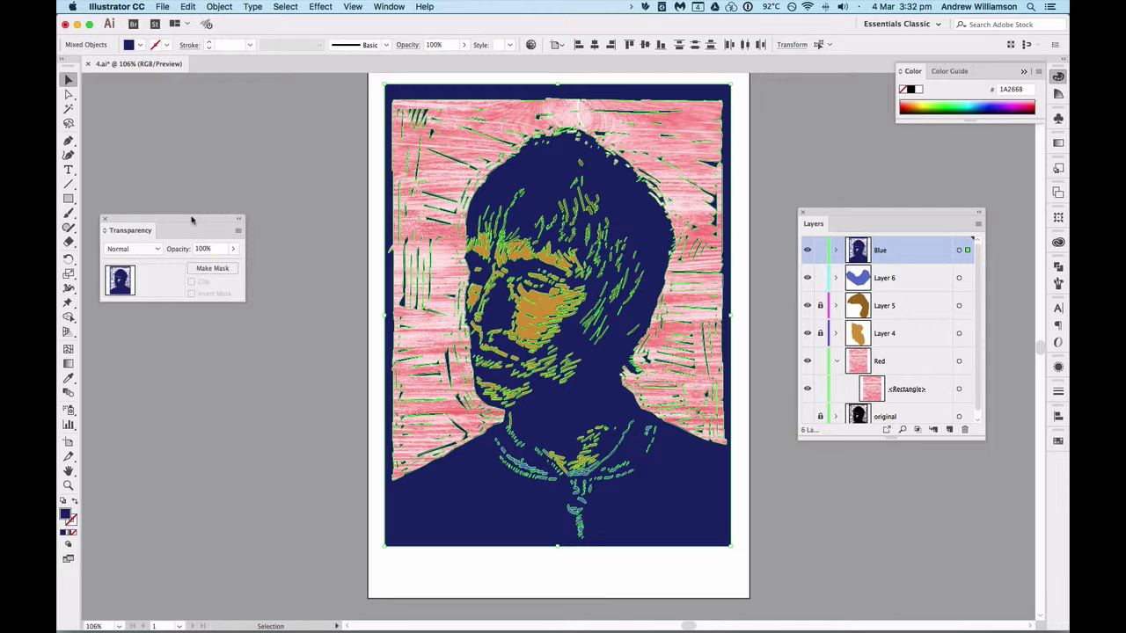
pyautogui.click(821, 279)
pyautogui.click(836, 362)
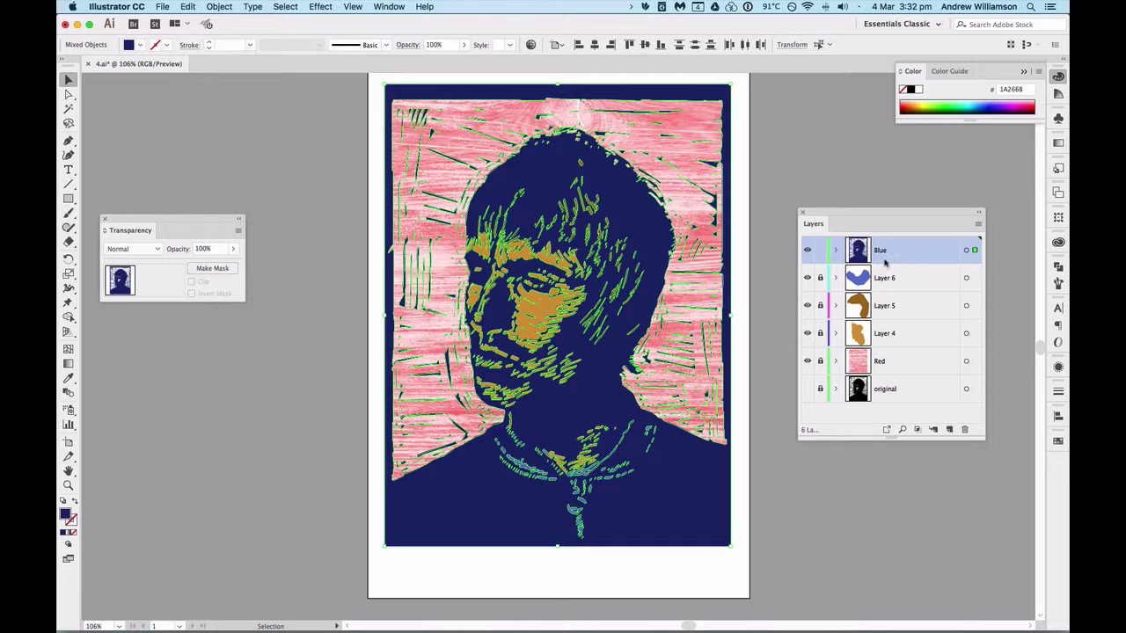
# Place the wood texture image onto the artboard in the Blue layer.
pyautogui.click(166, 8)
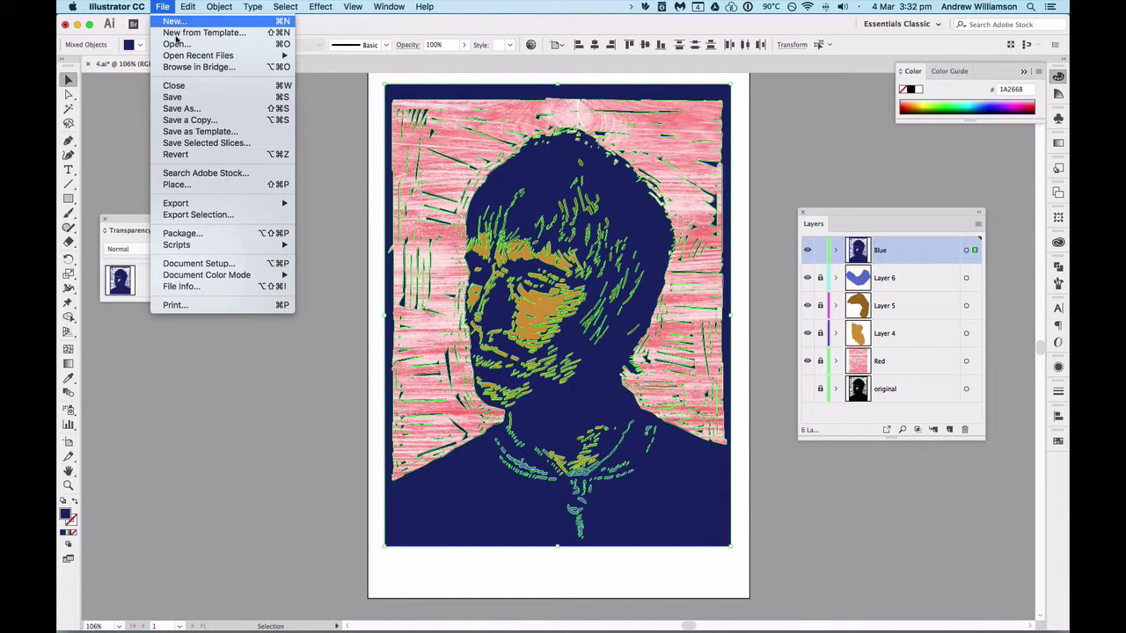
pyautogui.click(225, 175)
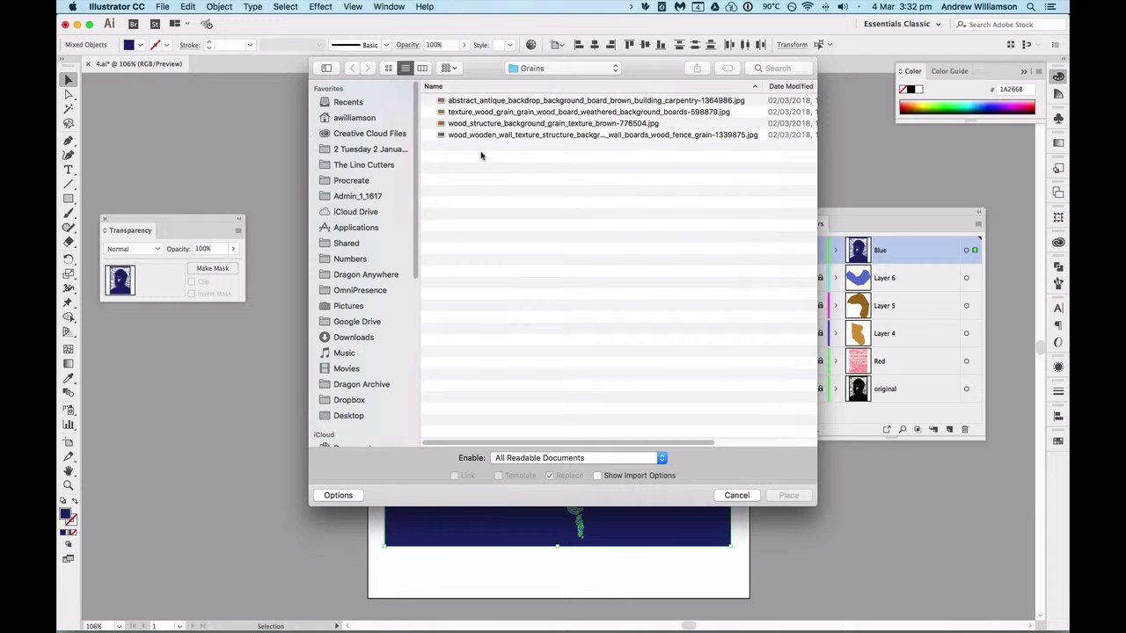
pyautogui.doubleClick(475, 137)
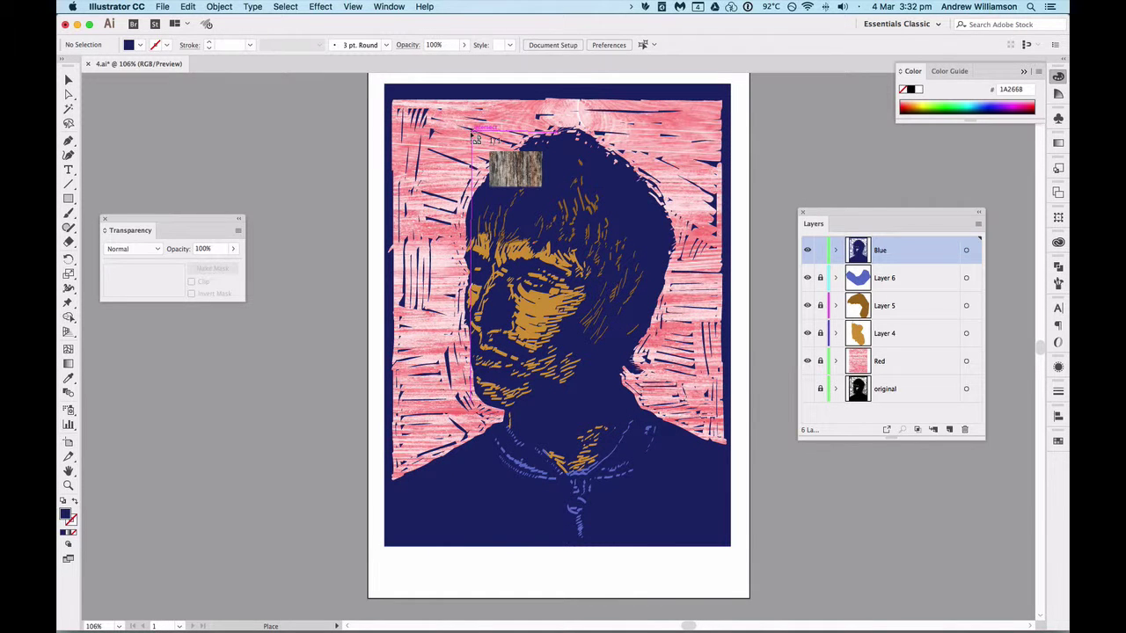
pyautogui.click(472, 137)
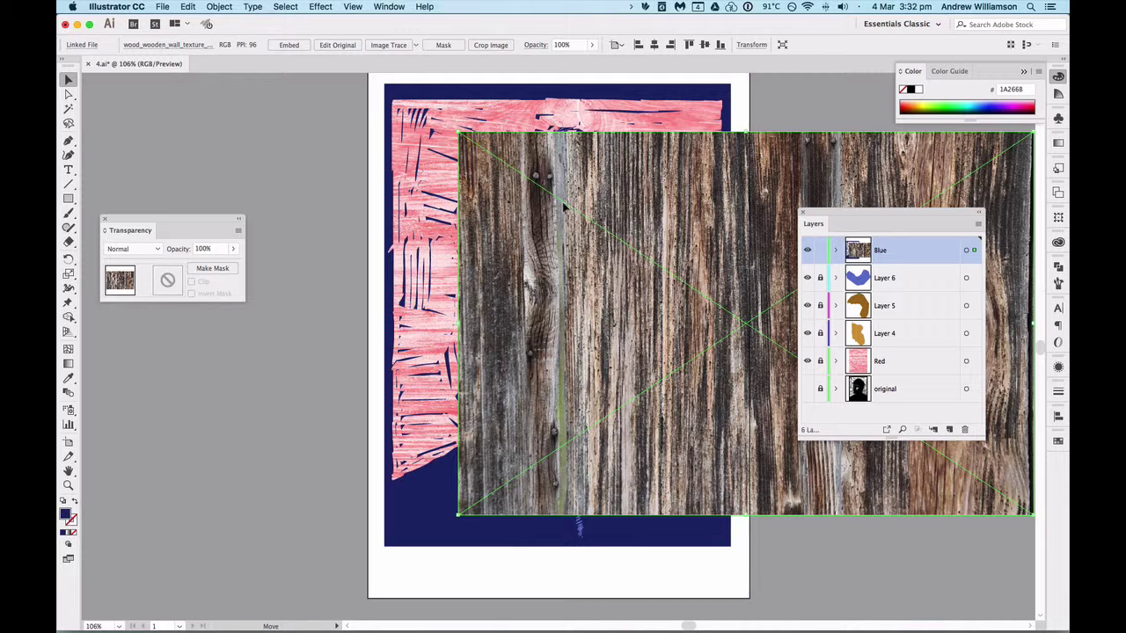
pyautogui.moveTo(564, 207); pyautogui.dragTo(512, 211)
# Rotate the wood image 90° and drag it to cover the artboard.
pyautogui.rightClick(661, 223)
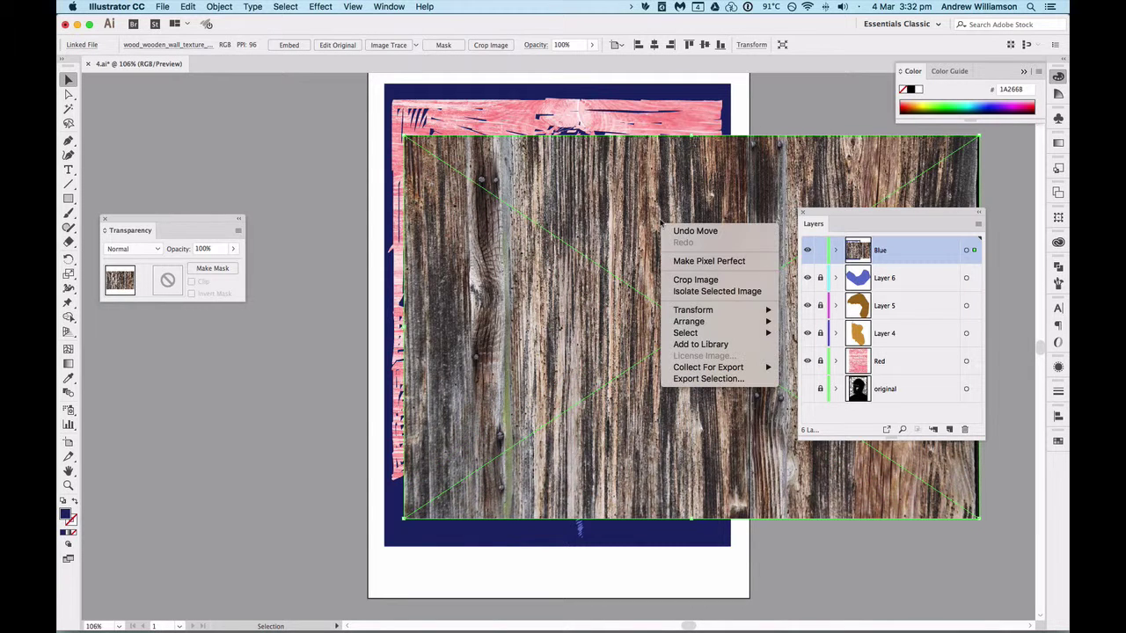
pyautogui.moveTo(715, 313)
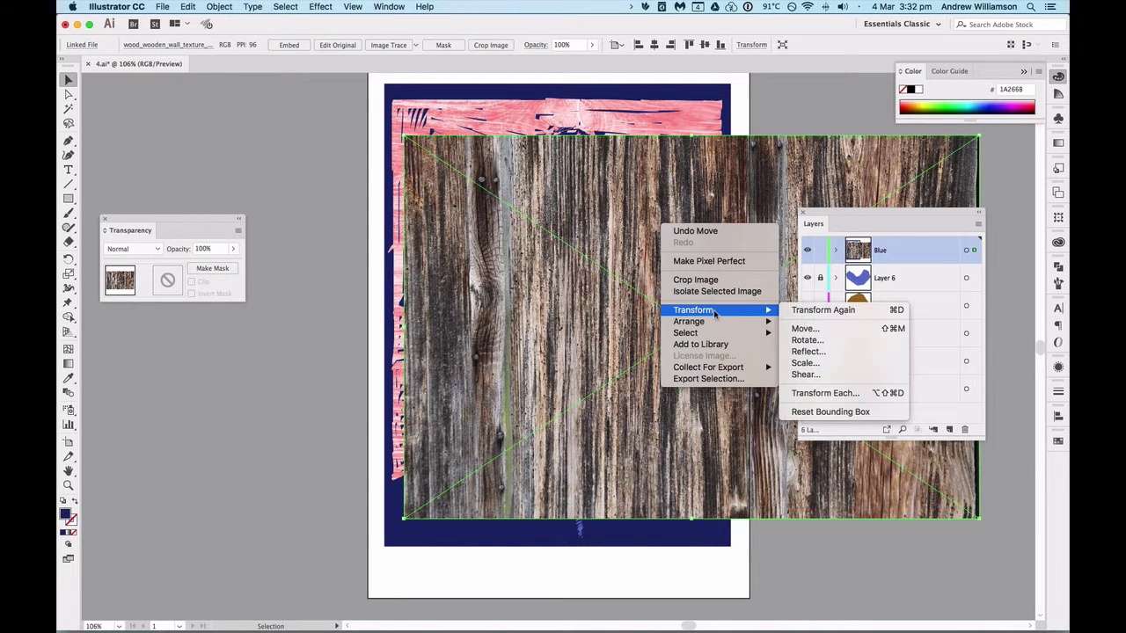
pyautogui.click(806, 340)
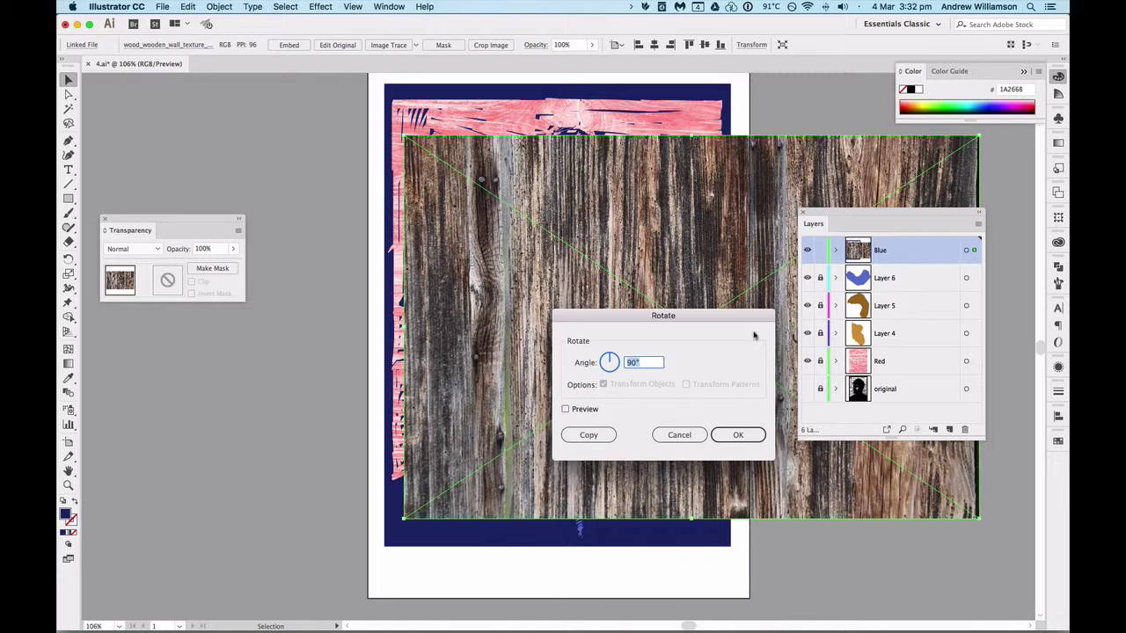
pyautogui.click(738, 435)
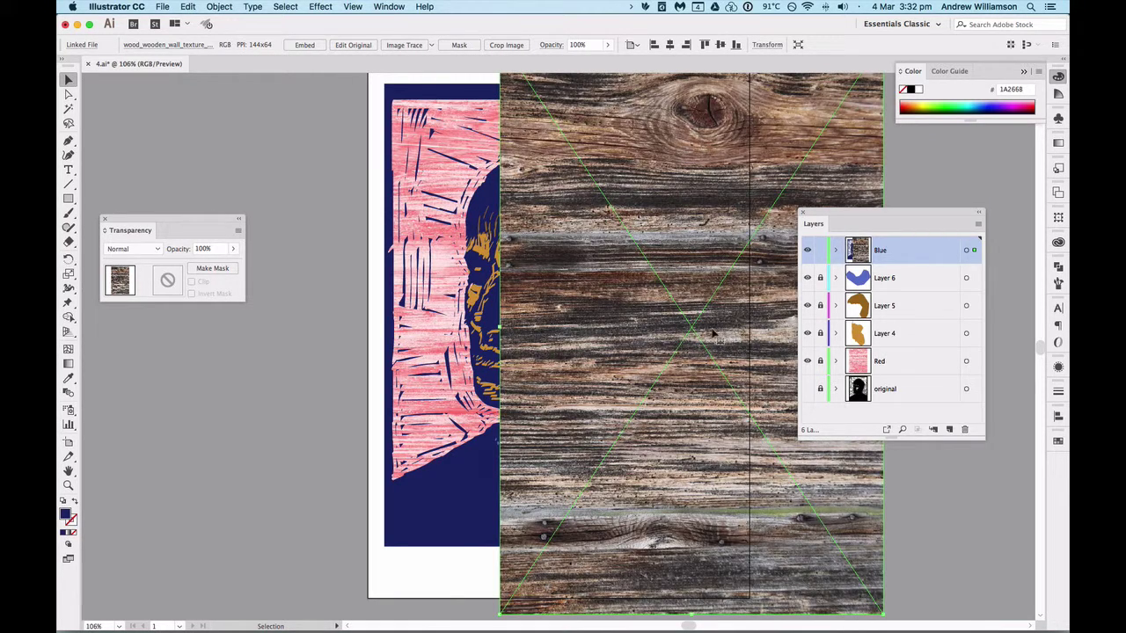
pyautogui.moveTo(717, 347); pyautogui.dragTo(587, 328)
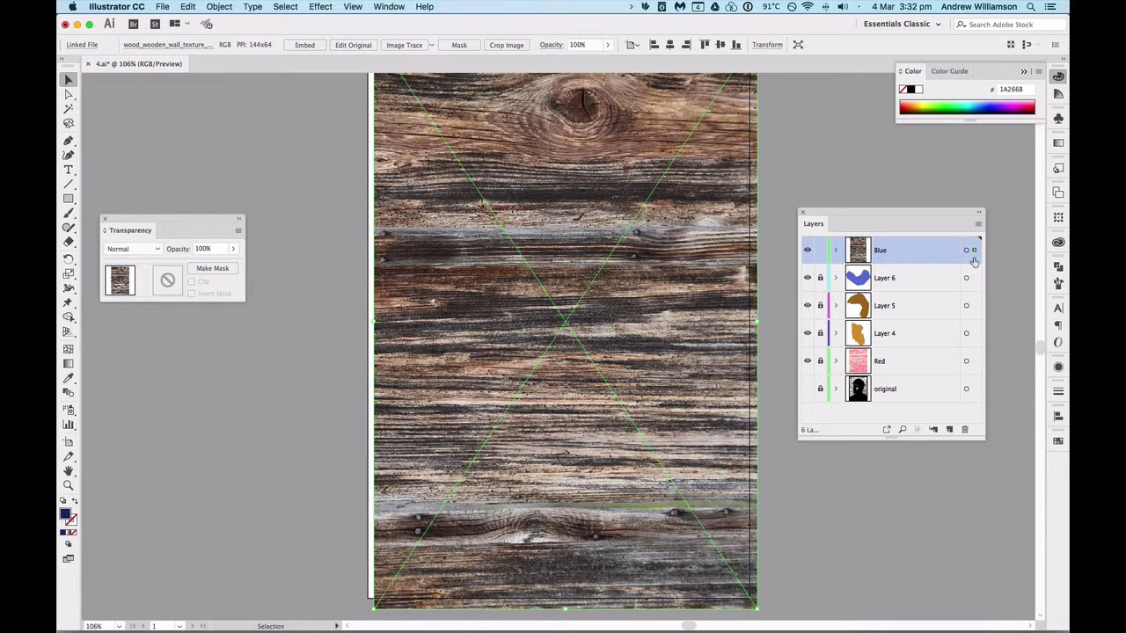
# Select all Blue layer artwork and apply Make Mask, so the navy ink shows wood grain.
pyautogui.click(837, 253)
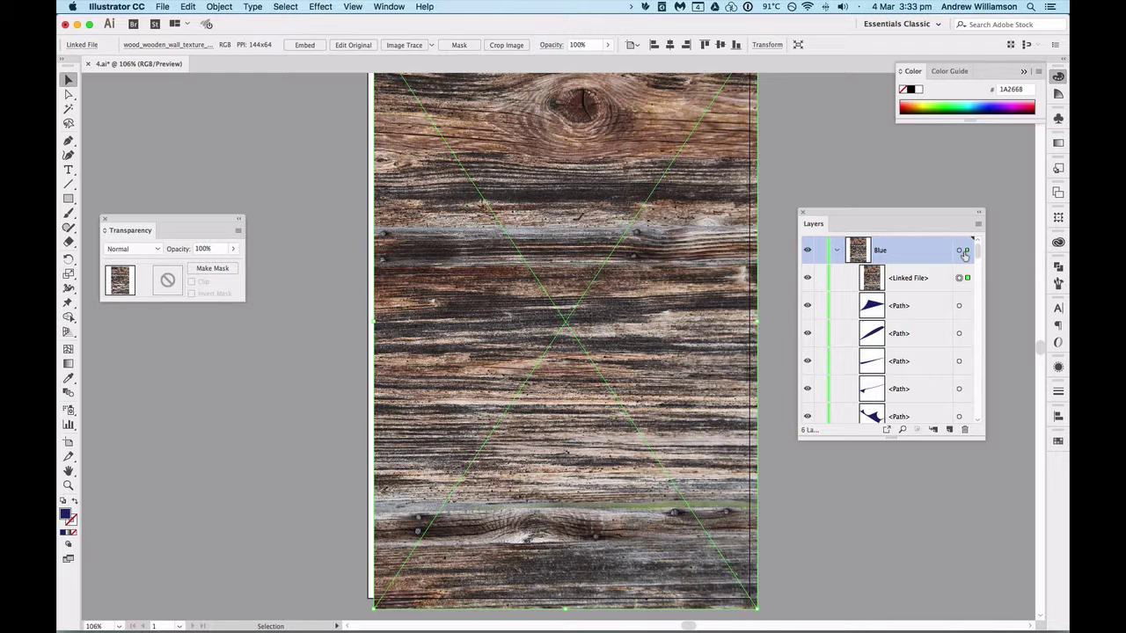
pyautogui.click(963, 251)
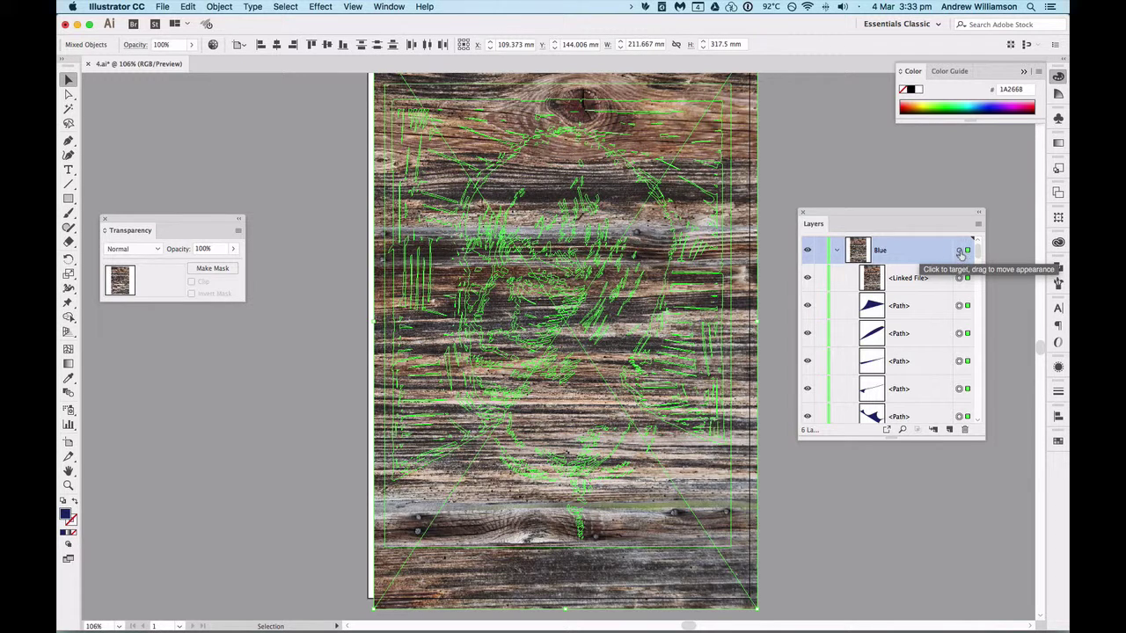
pyautogui.click(226, 269)
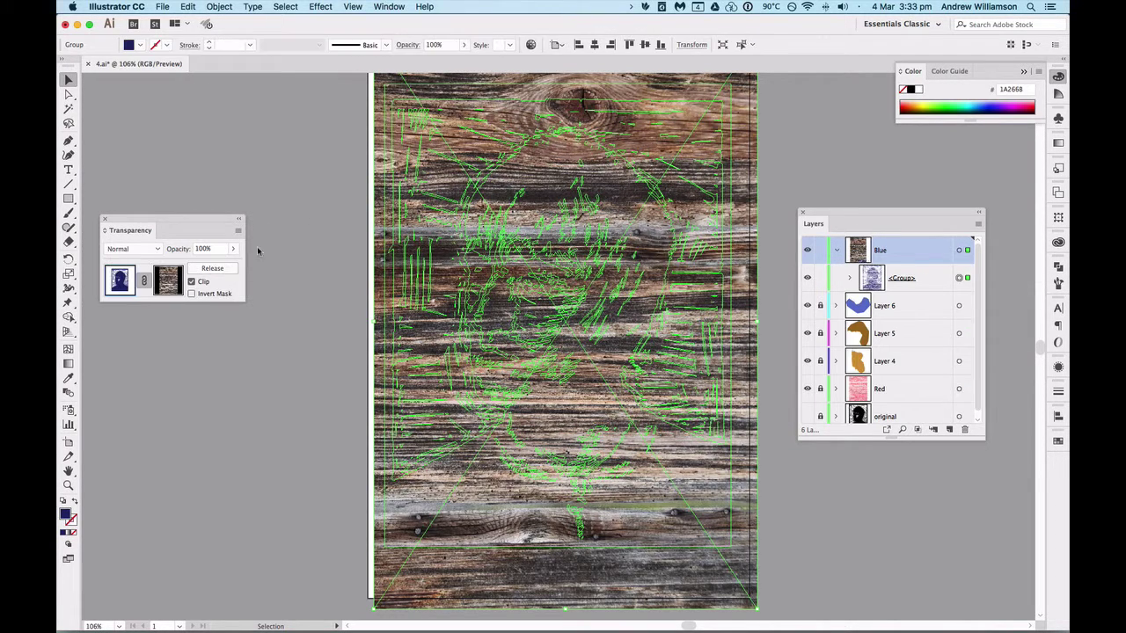
pyautogui.click(288, 204)
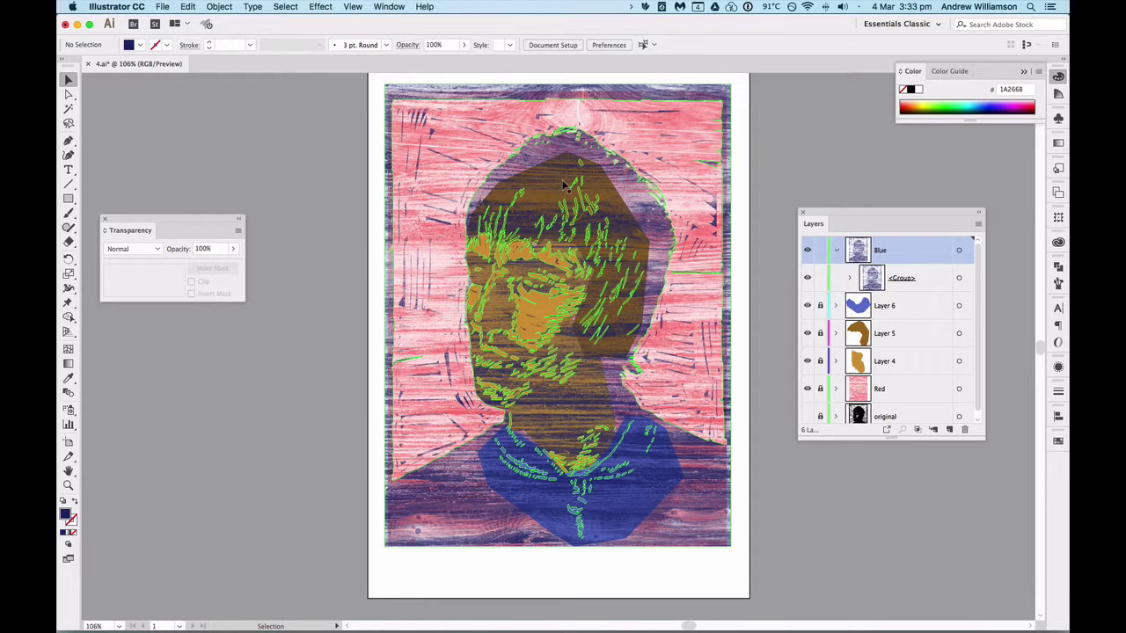
# Hide Layers 6 and 5 and lower Layer 4's opacity to 41%.
pyautogui.click(808, 306)
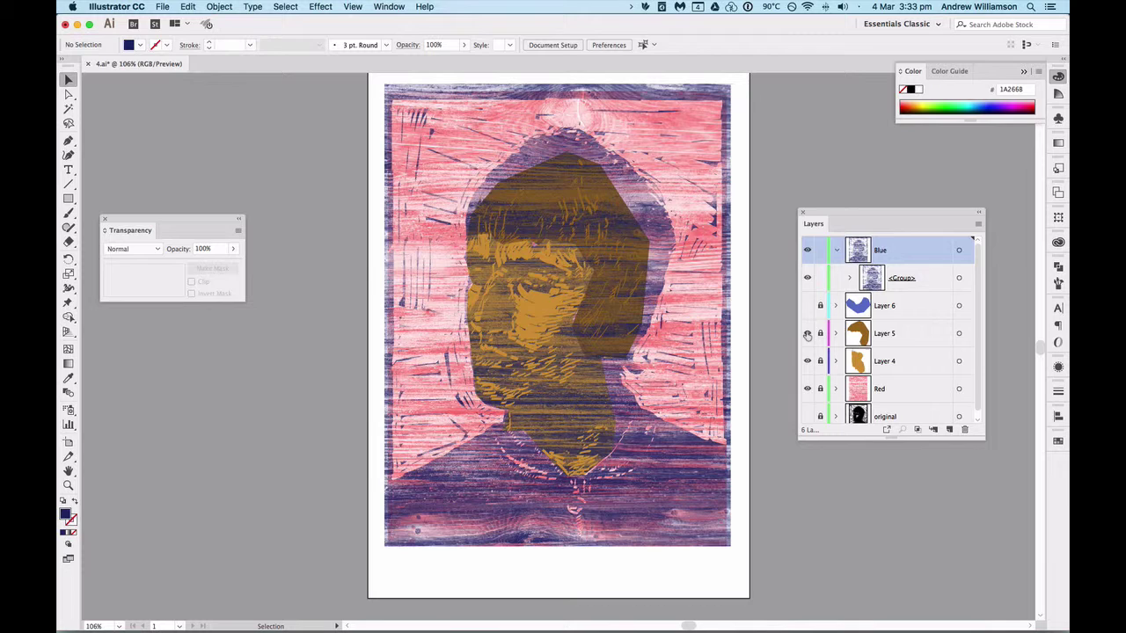
pyautogui.click(807, 333)
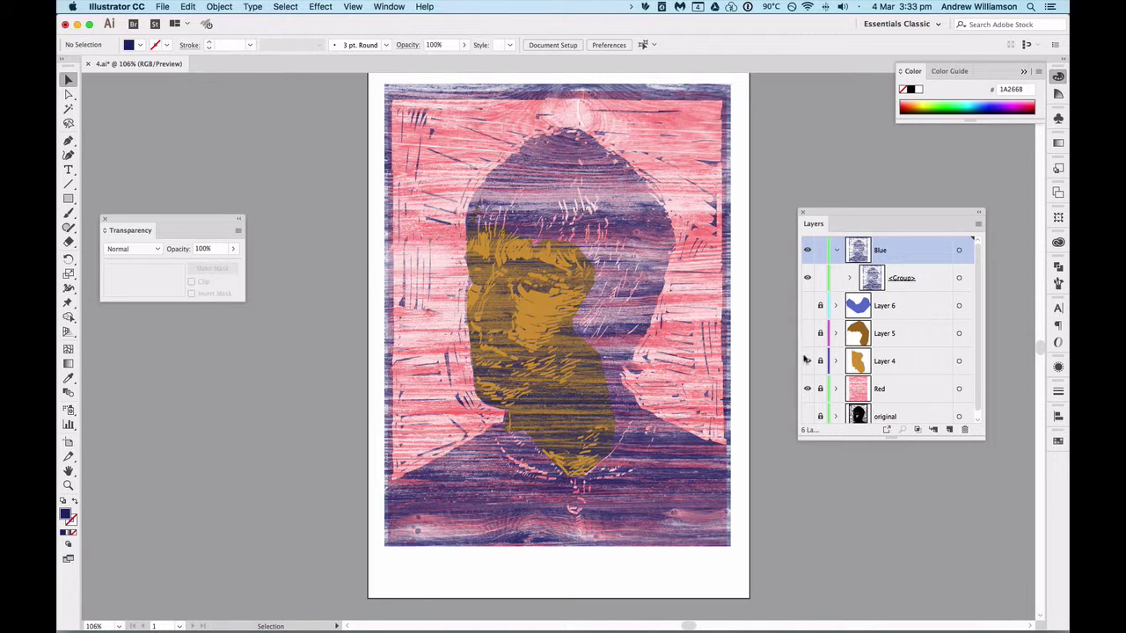
pyautogui.click(886, 363)
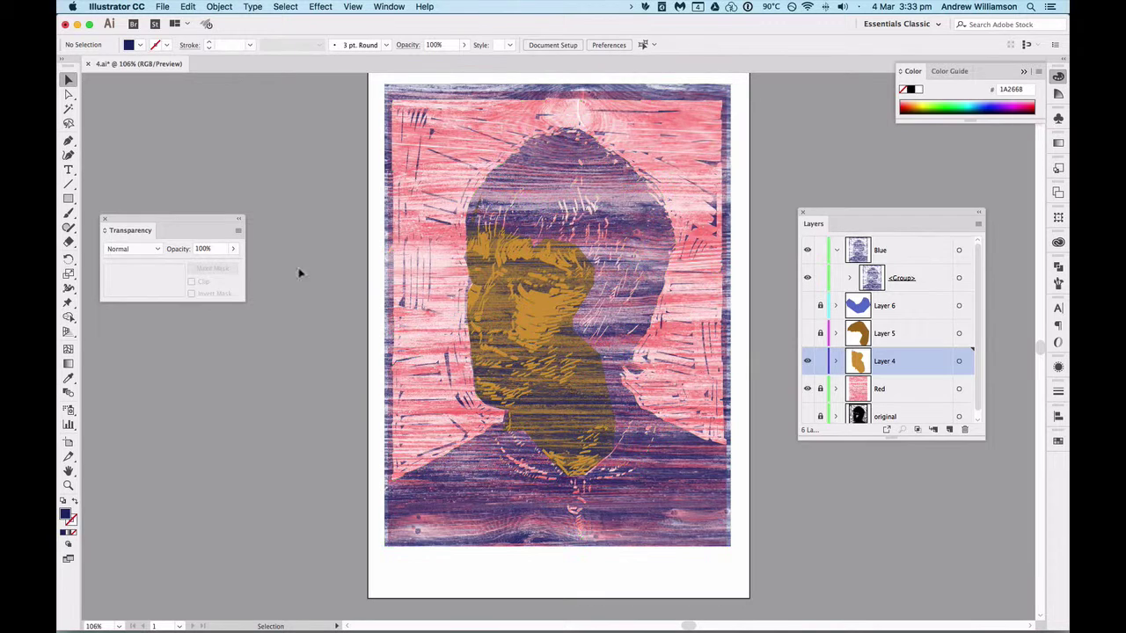
pyautogui.click(234, 251)
pyautogui.moveTo(230, 264); pyautogui.dragTo(205, 264)
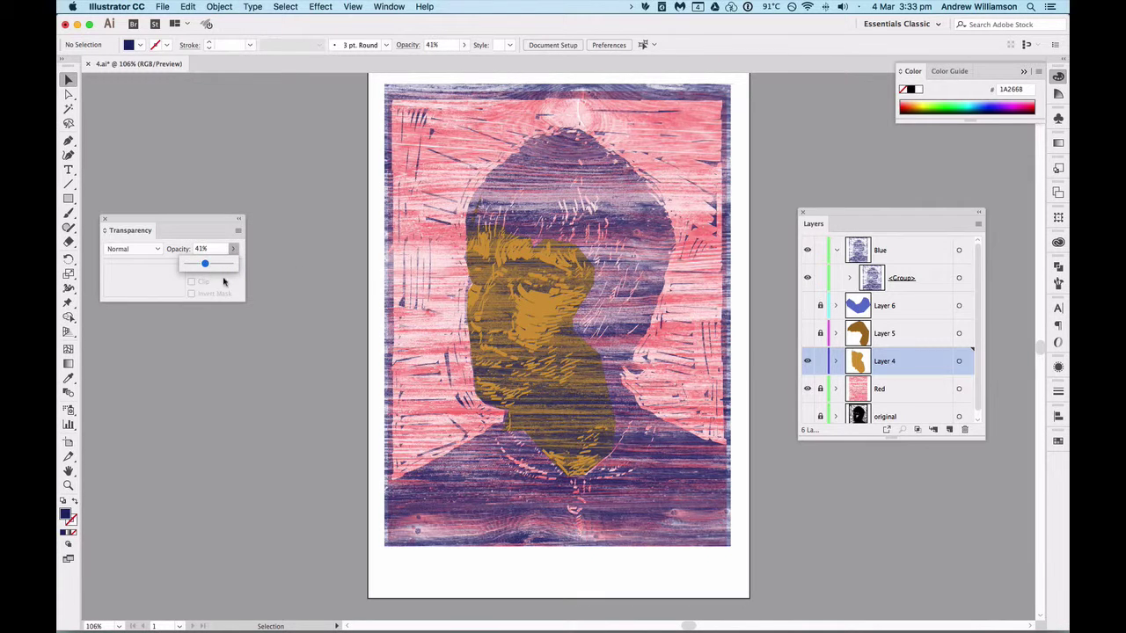
# Fade Layer 4's orange face shape to 40% opacity and deselect it.
pyautogui.click(966, 361)
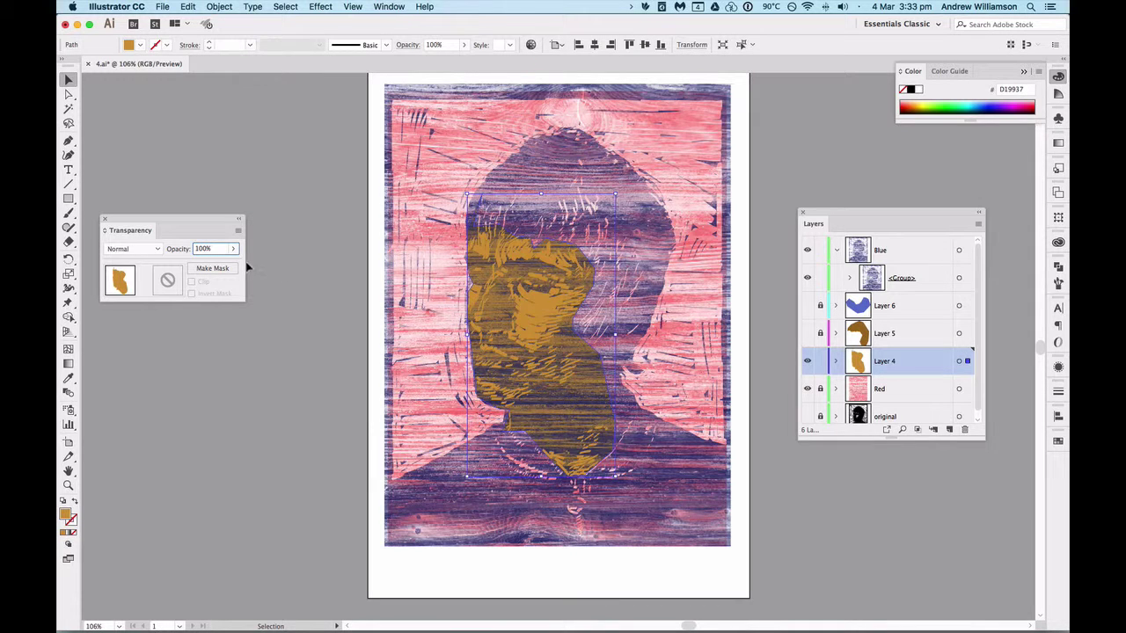
pyautogui.click(234, 250)
pyautogui.moveTo(231, 264); pyautogui.dragTo(204, 264)
pyautogui.click(280, 298)
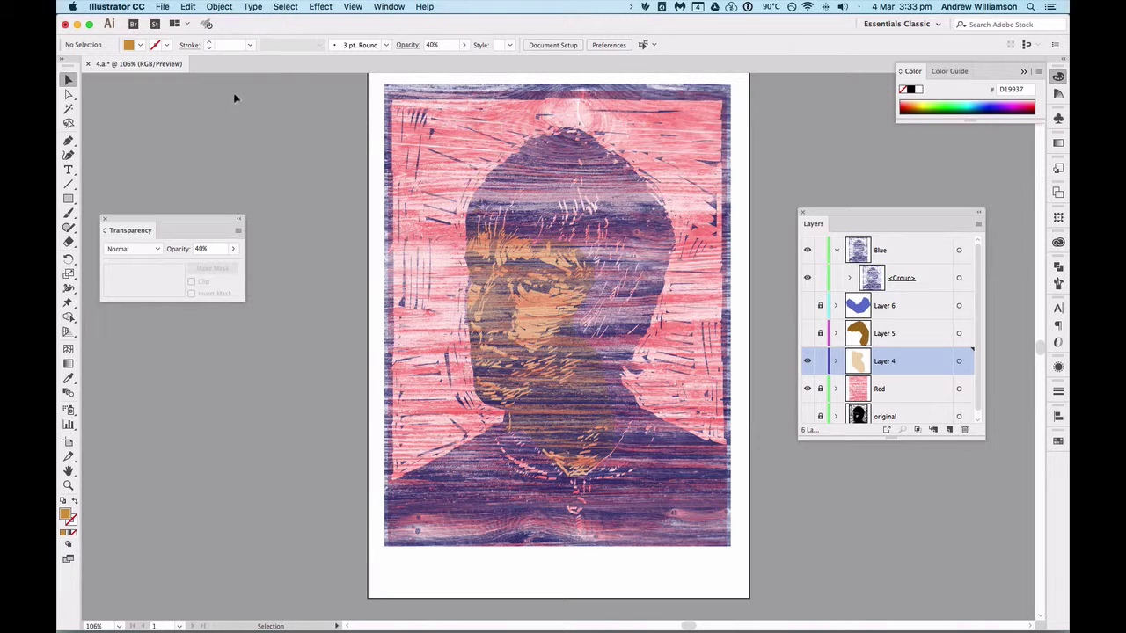
# Undo six times to revert the opacity fades, the hidden Layers 5 and 6, and the Blue opacity mask.
pyautogui.click(188, 7)
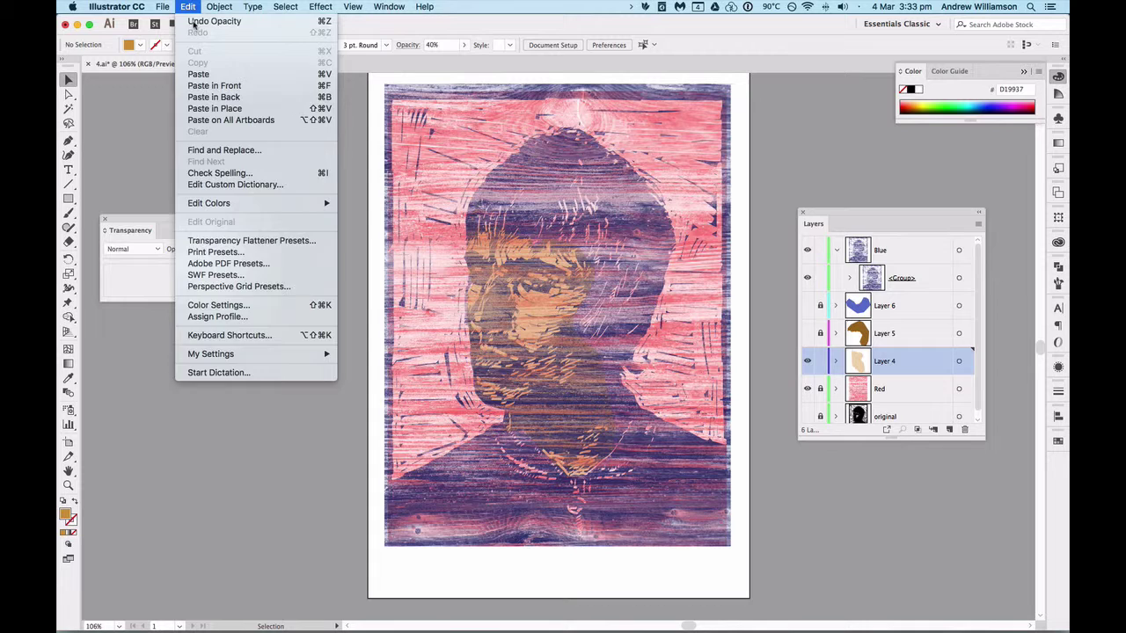
pyautogui.click(194, 21)
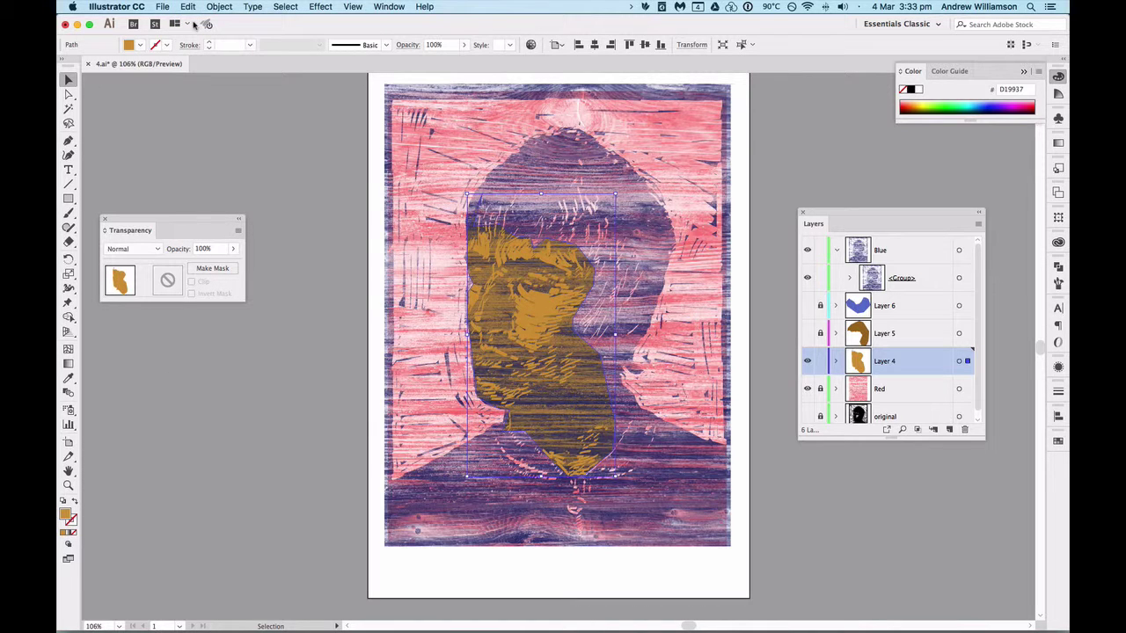
pyautogui.click(189, 7)
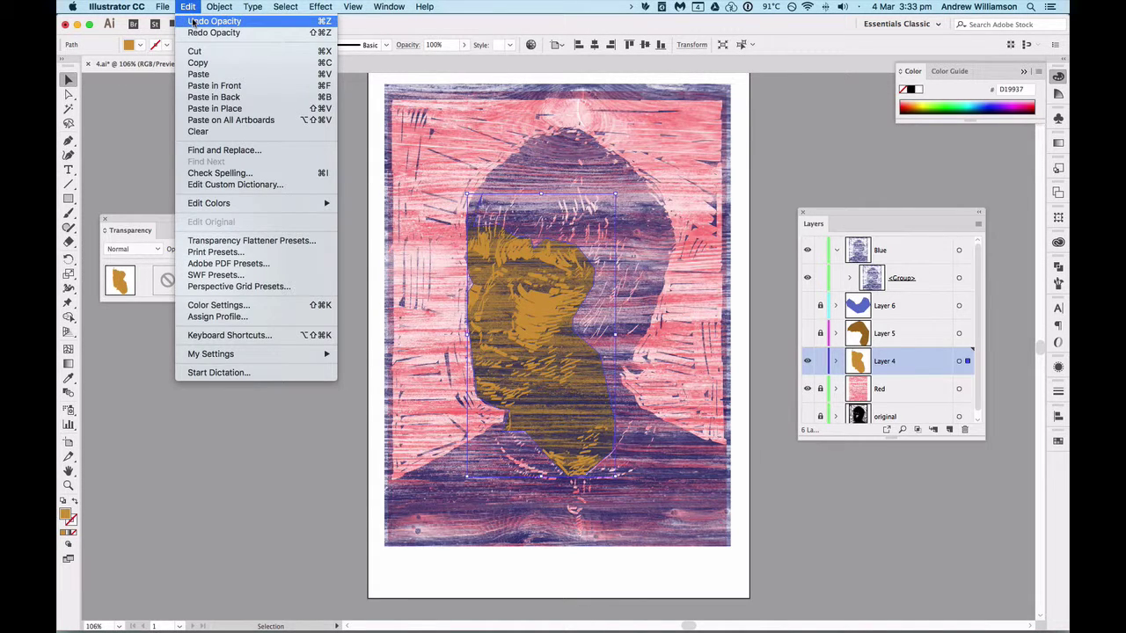
pyautogui.click(194, 21)
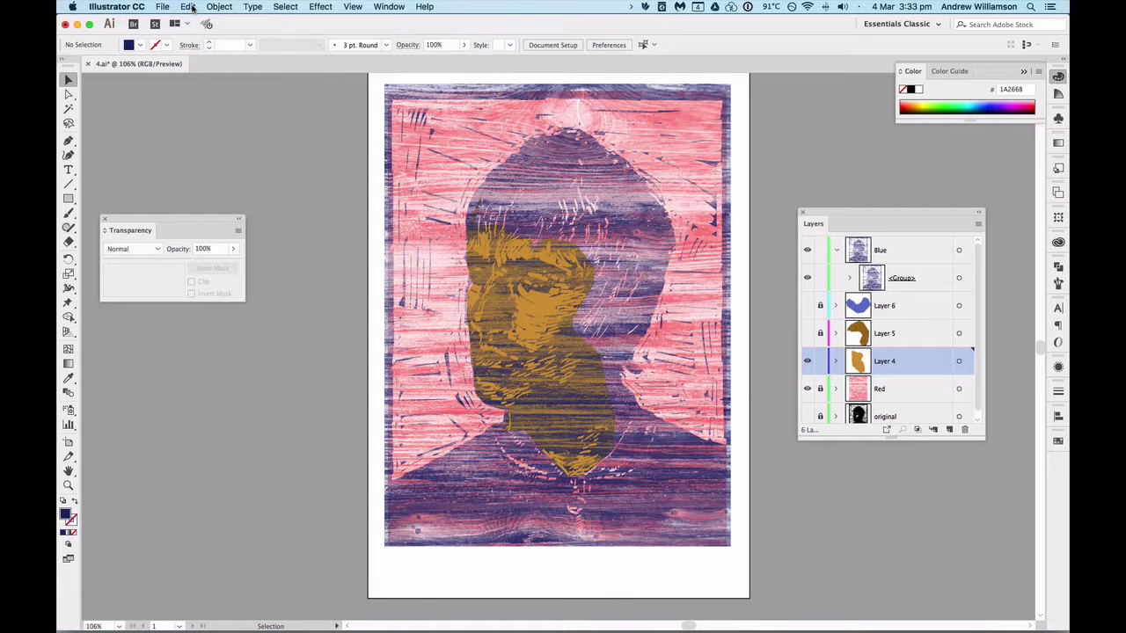
pyautogui.click(188, 7)
pyautogui.click(193, 21)
pyautogui.click(188, 7)
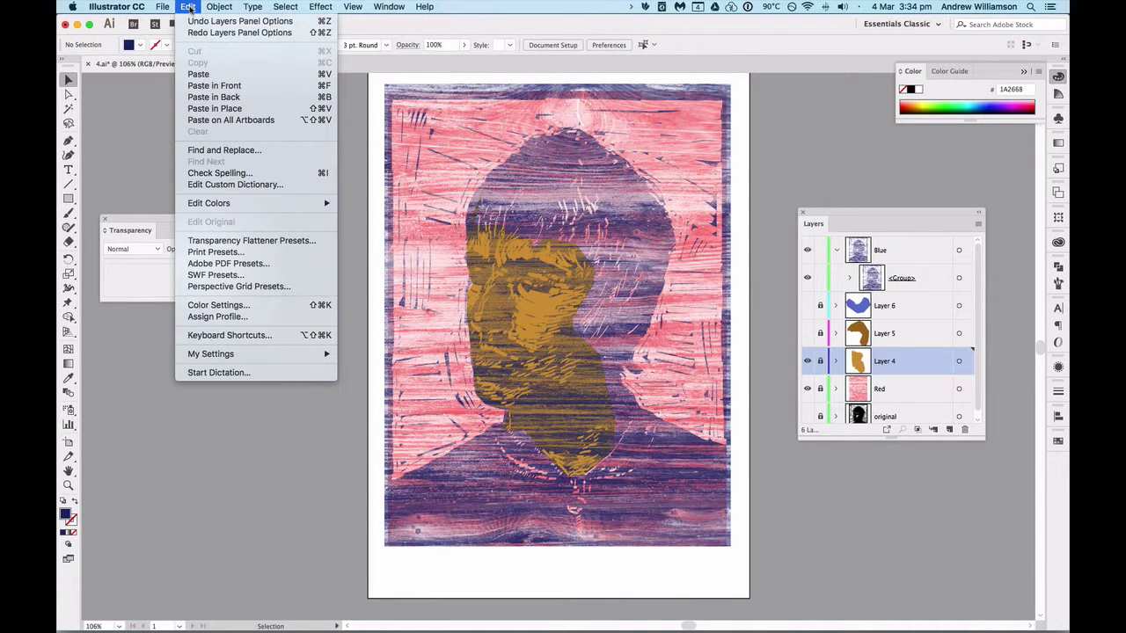
pyautogui.click(195, 21)
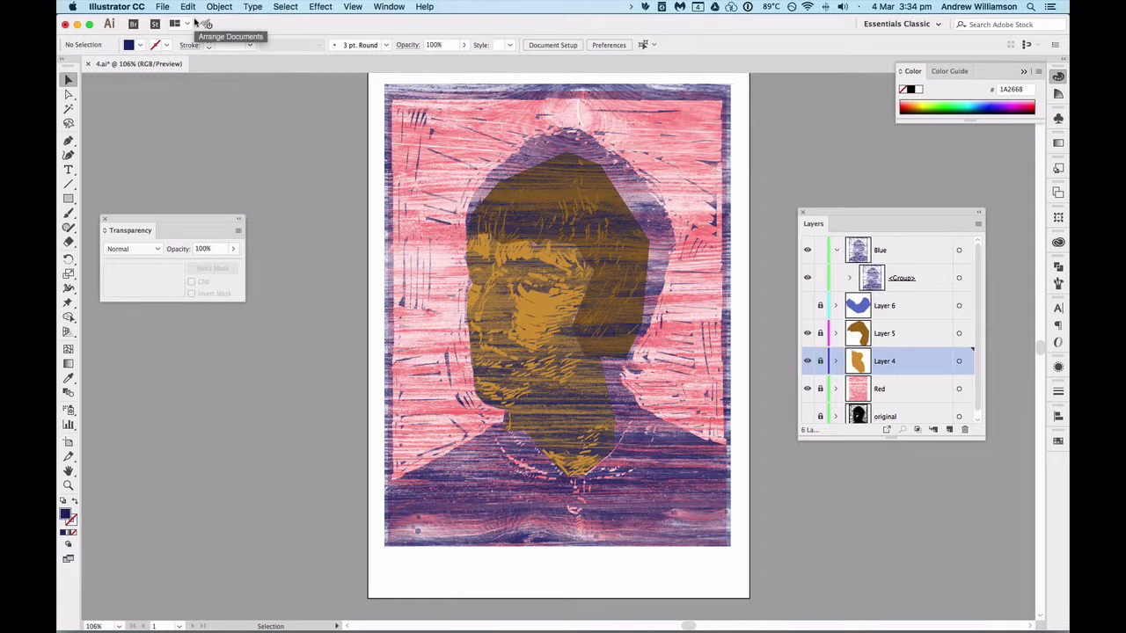
pyautogui.click(189, 7)
pyautogui.click(194, 21)
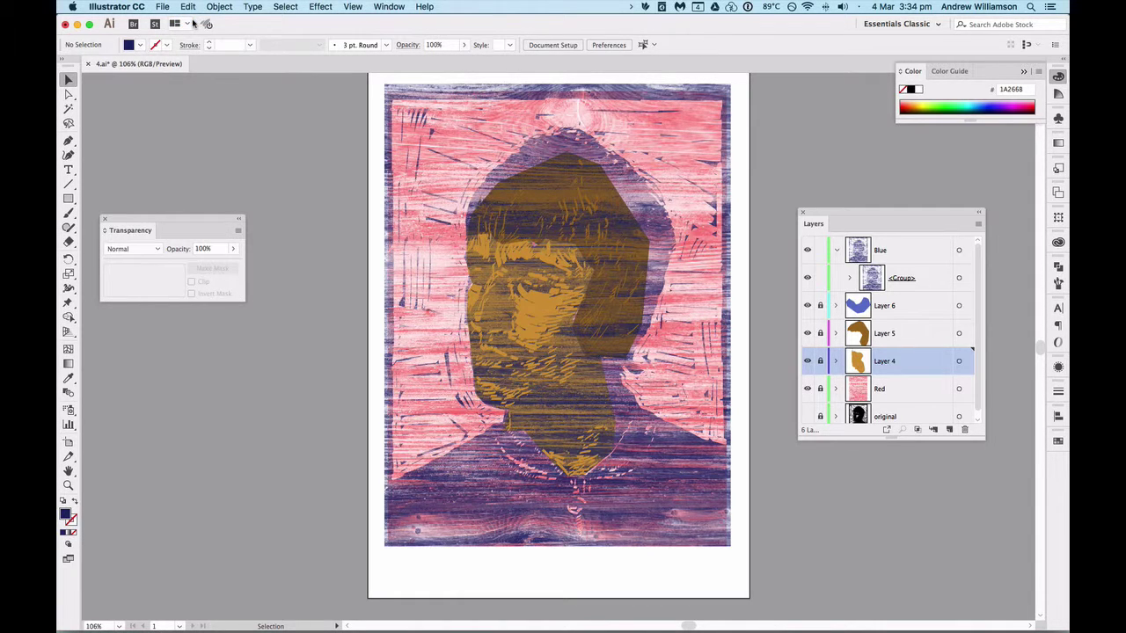
pyautogui.click(188, 7)
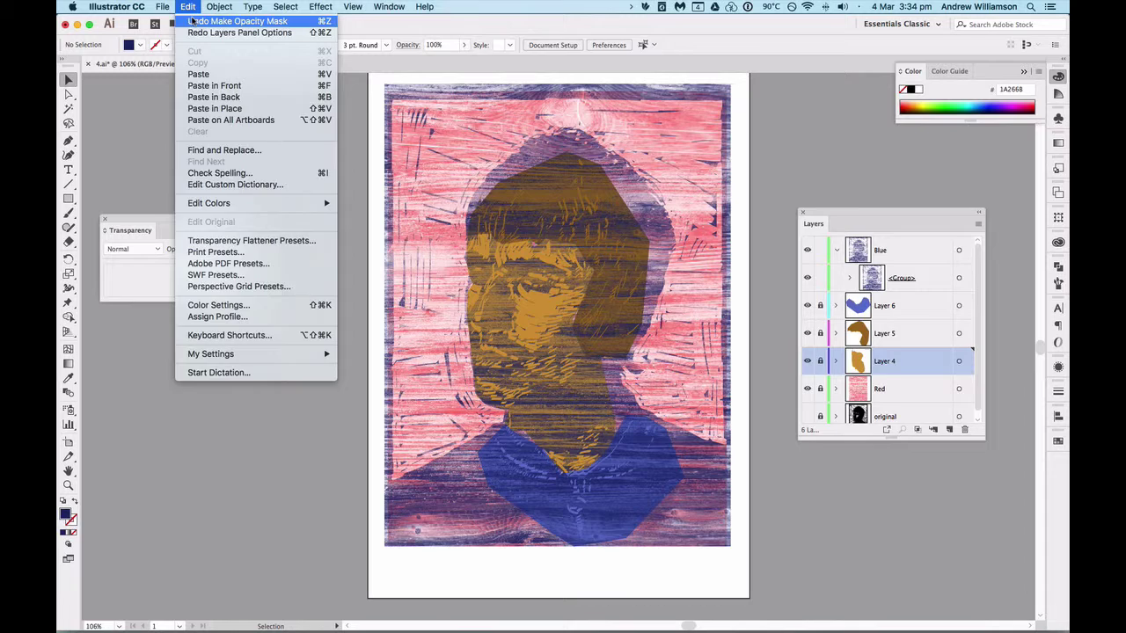
pyautogui.click(192, 20)
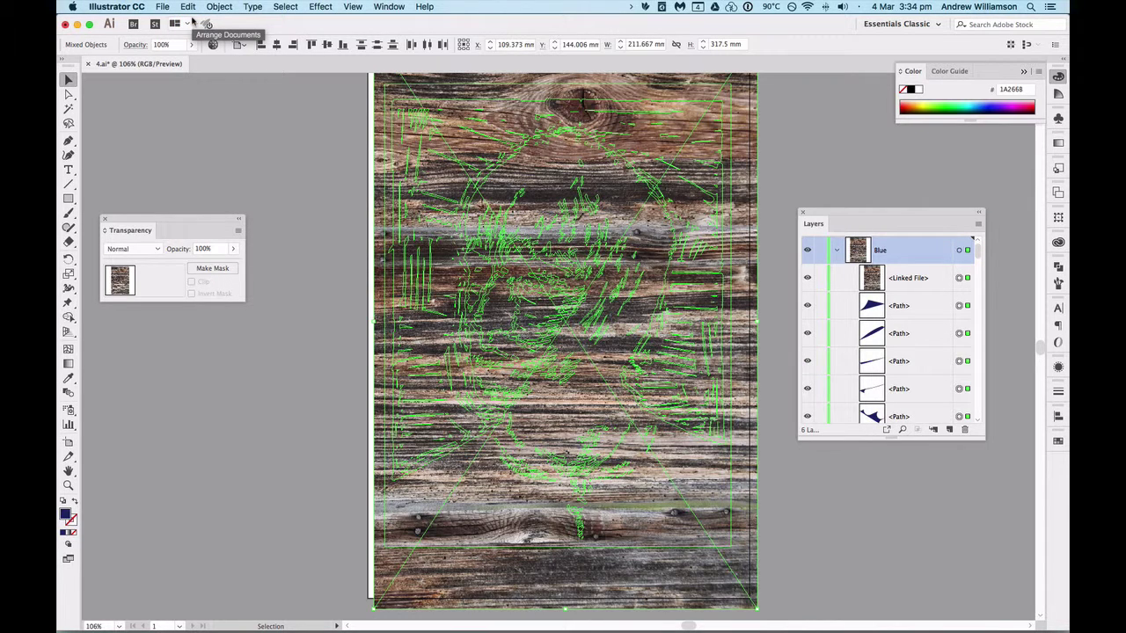
# Duplicate the Blue layer and delete the wood photo from Blue copy.
pyautogui.click(291, 96)
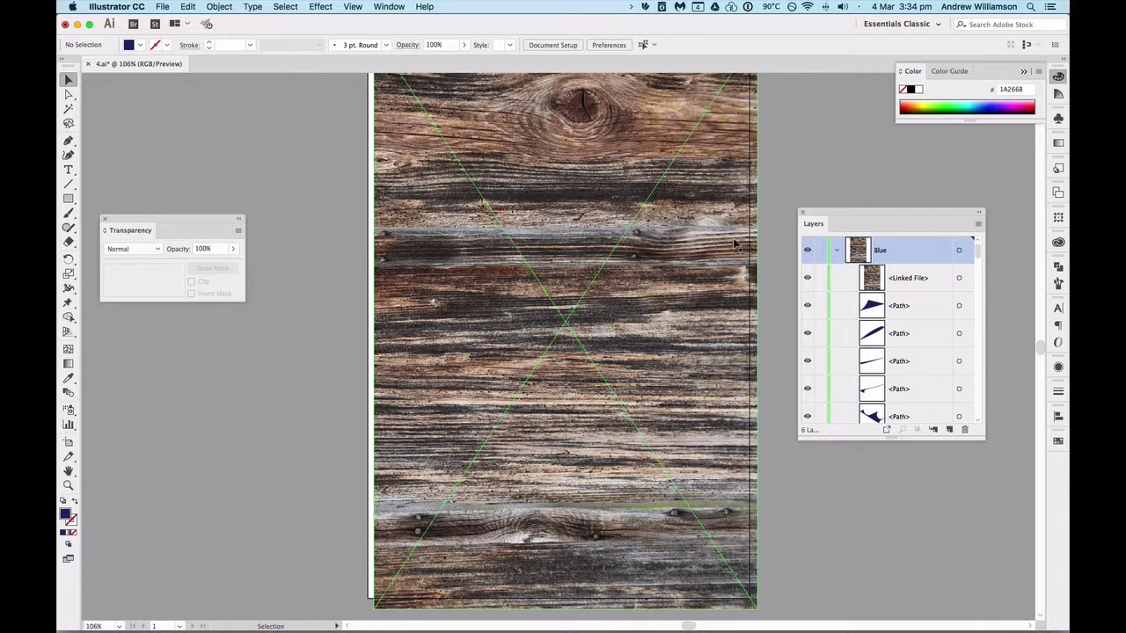
pyautogui.click(837, 251)
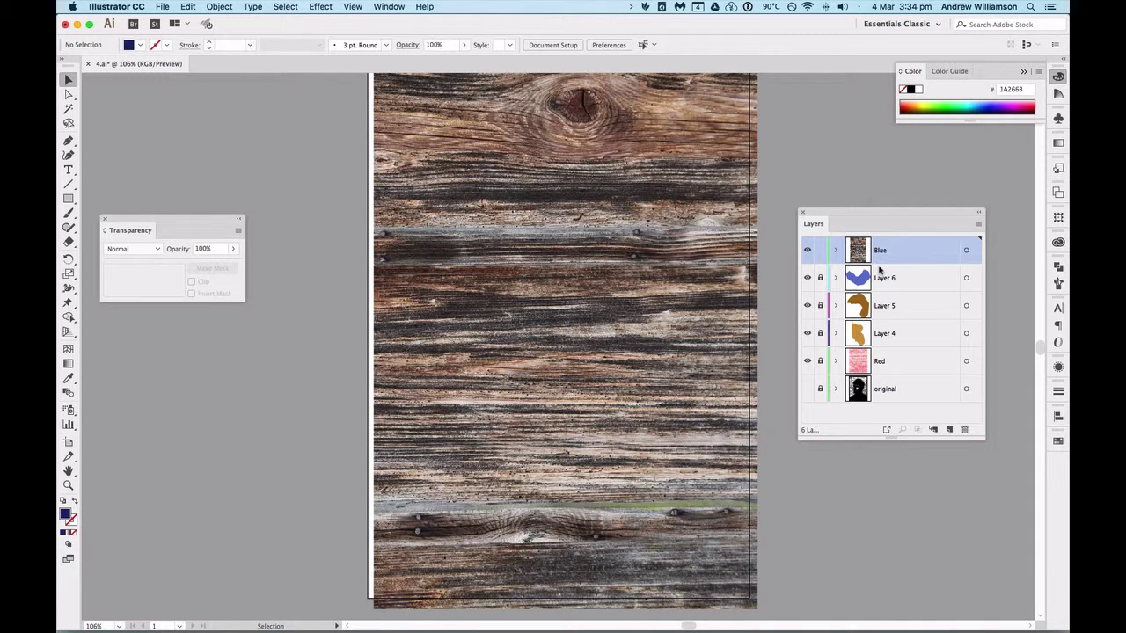
pyautogui.moveTo(917, 263); pyautogui.dragTo(950, 431)
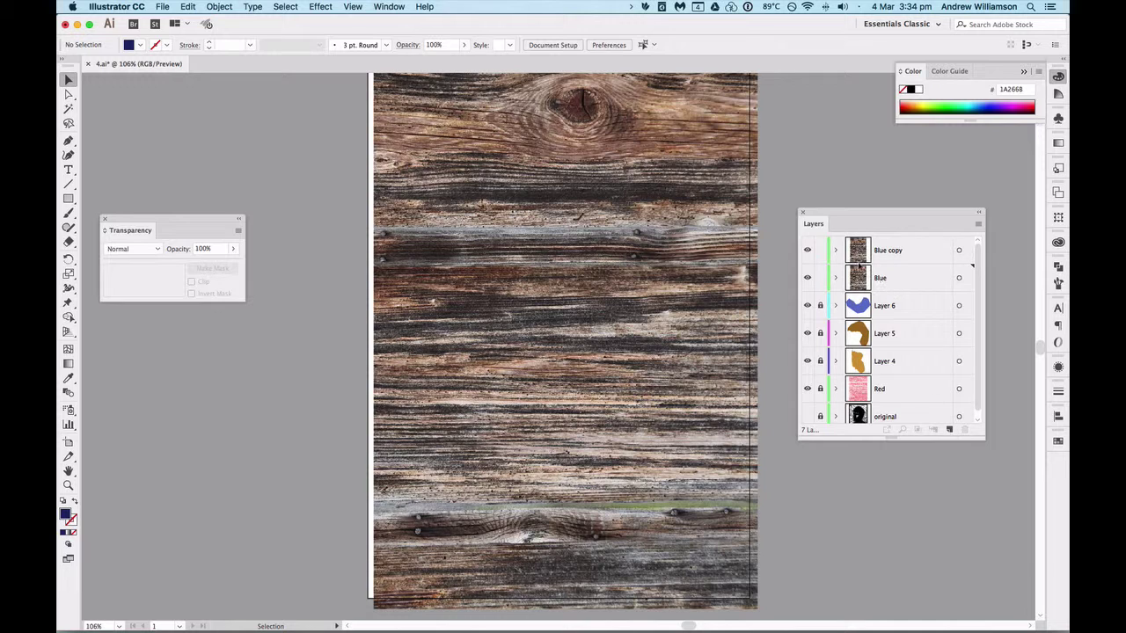
pyautogui.click(913, 258)
pyautogui.click(722, 238)
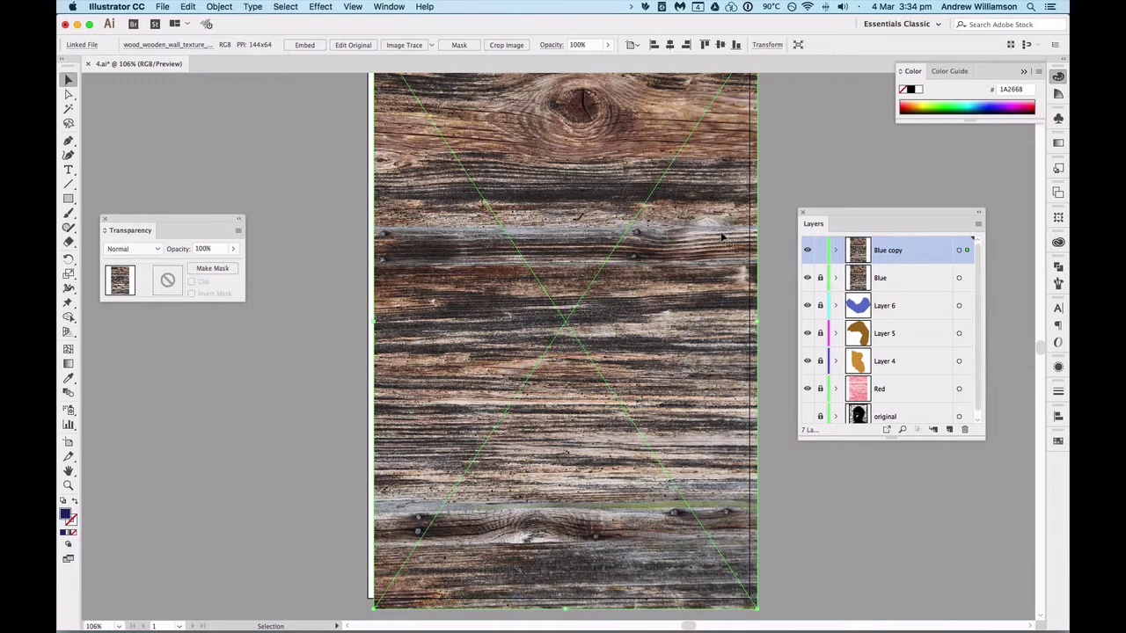
pyautogui.press('Delete')
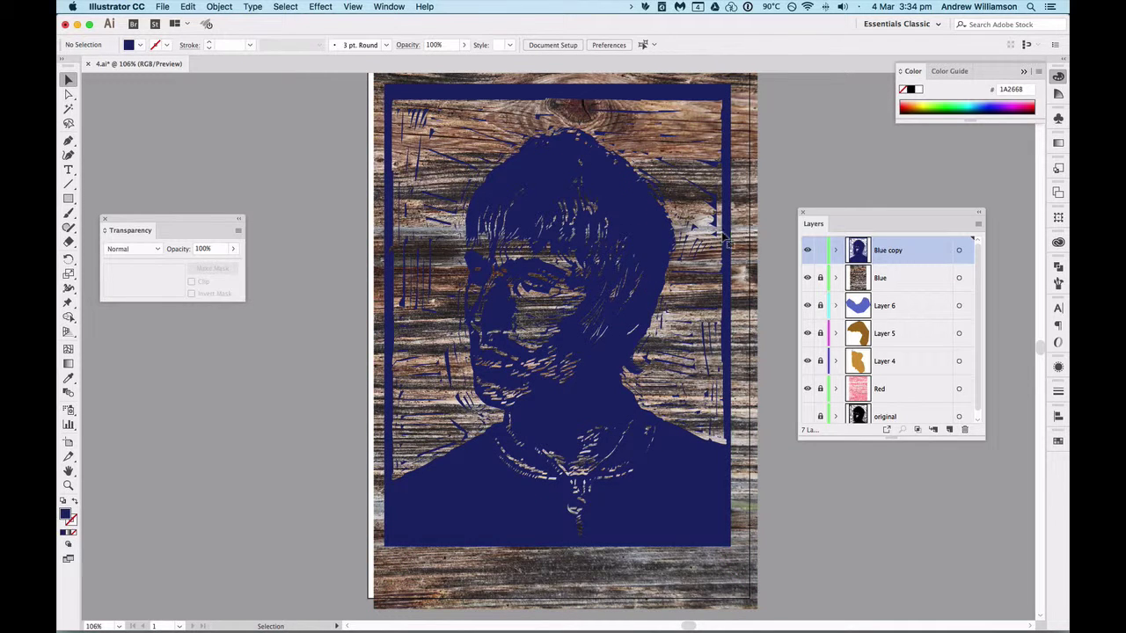
# Hide Blue copy and re-mask the Blue layer's wood photo with its portrait artwork.
pyautogui.click(808, 250)
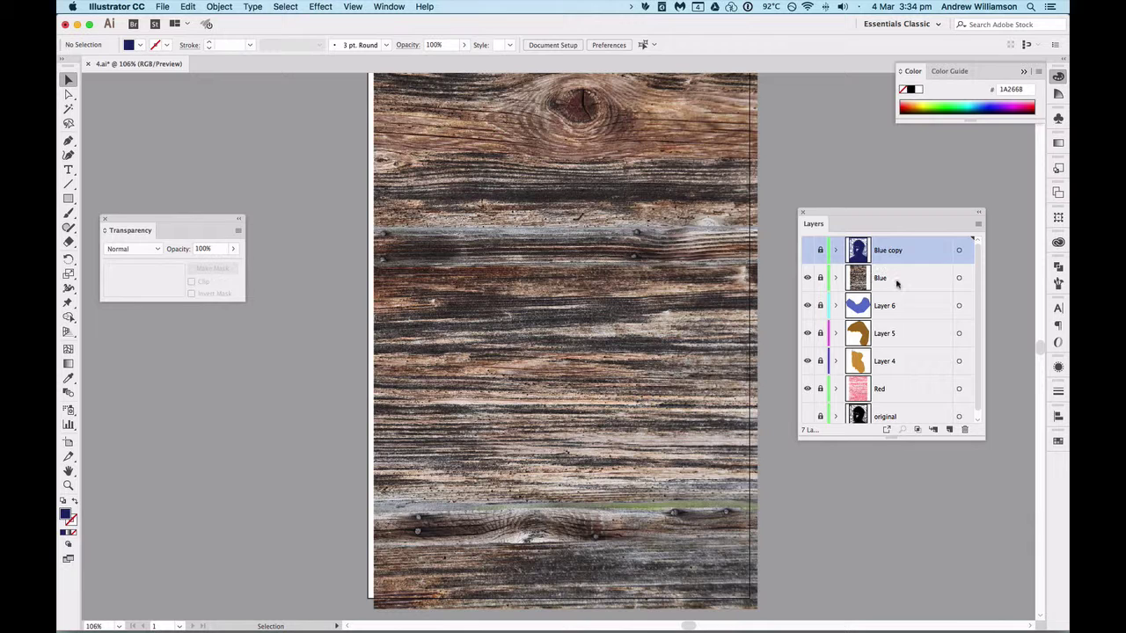
pyautogui.click(897, 281)
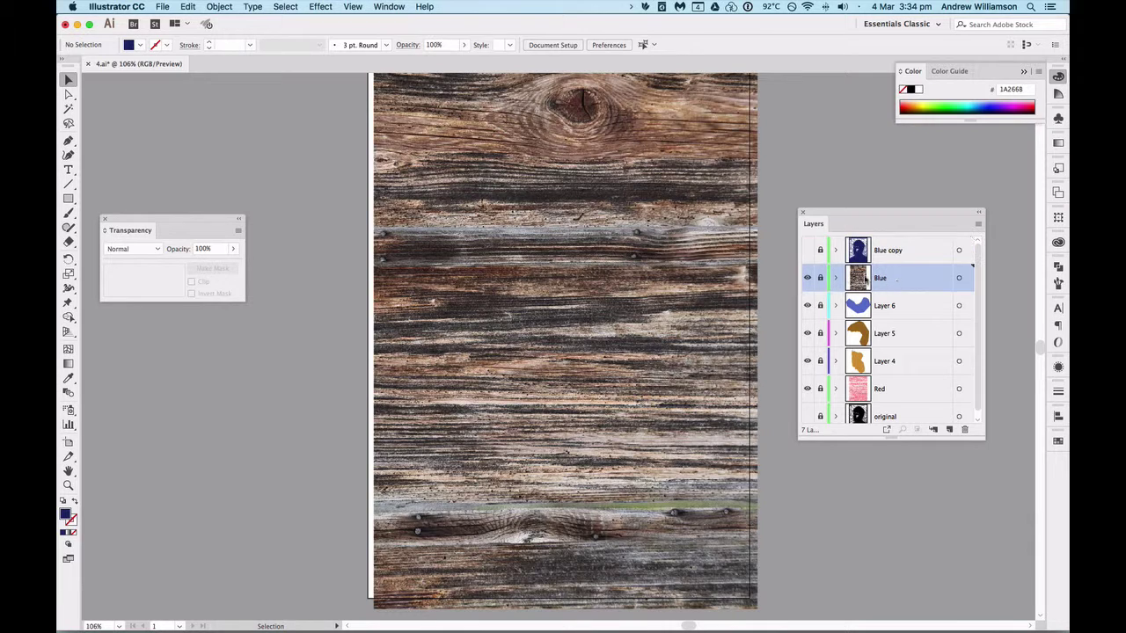
pyautogui.click(968, 278)
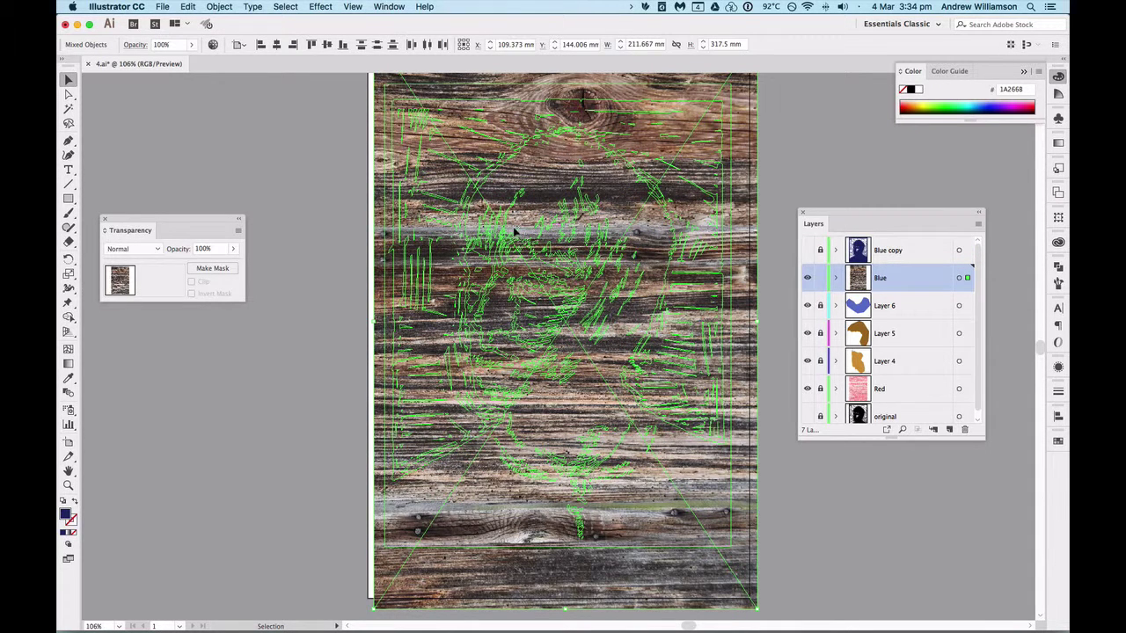
pyautogui.click(226, 270)
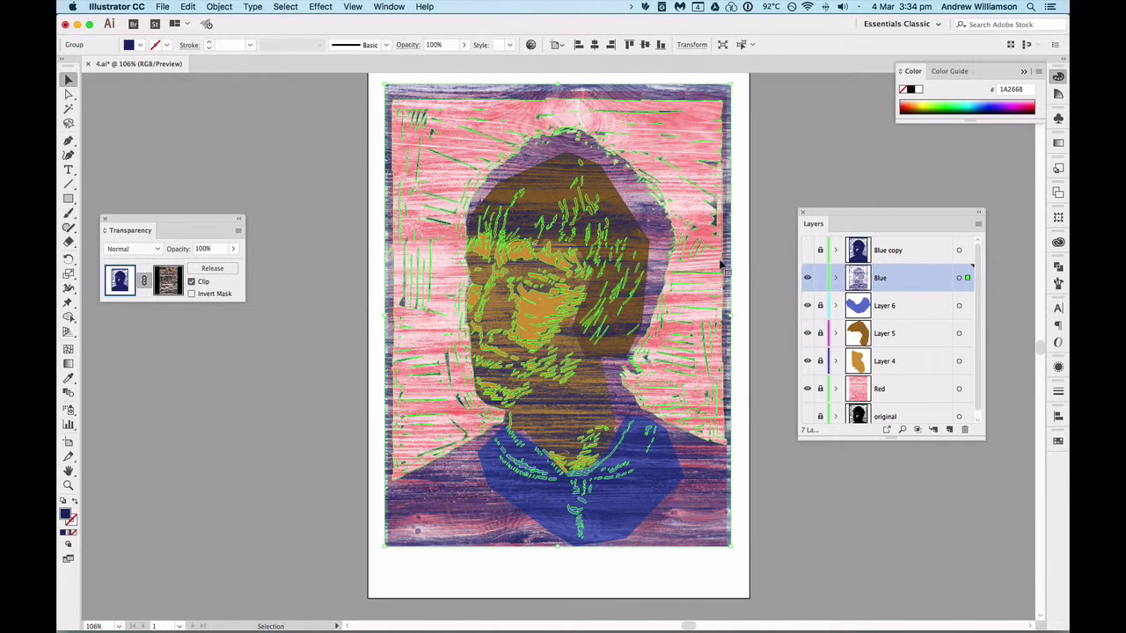
# Show Blue copy again and set the Blue layer's blend mode to Normal.
pyautogui.click(807, 252)
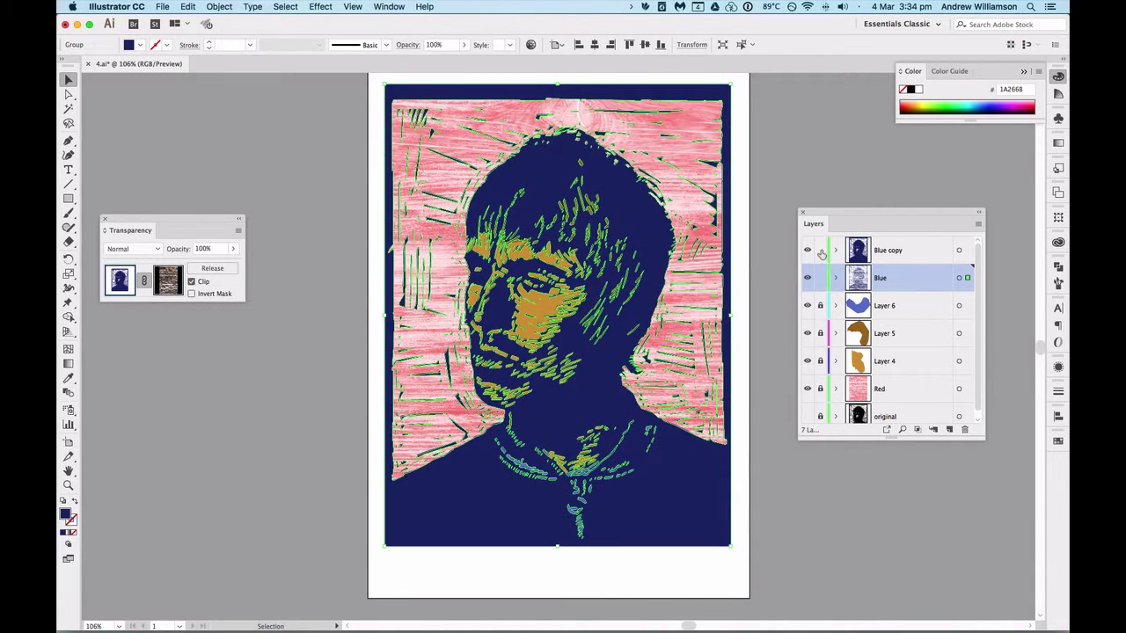
pyautogui.click(921, 254)
pyautogui.click(884, 282)
pyautogui.click(141, 250)
pyautogui.click(139, 263)
# Lock the Blue layer and give all Blue copy artwork the Darken blend mode.
pyautogui.click(821, 279)
pyautogui.click(906, 259)
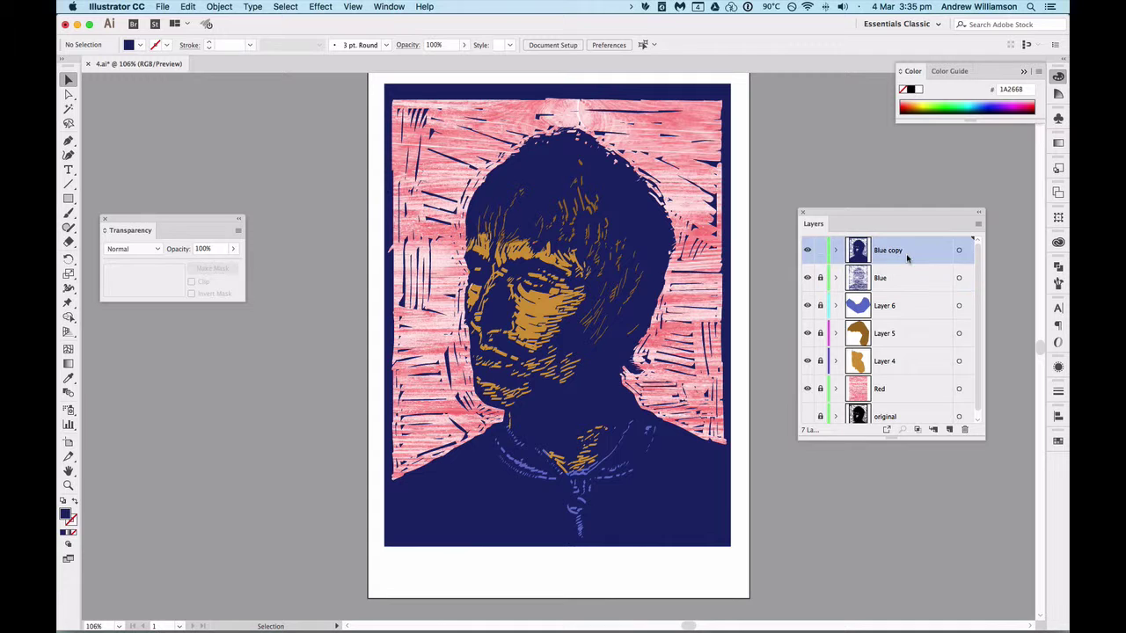
pyautogui.click(958, 251)
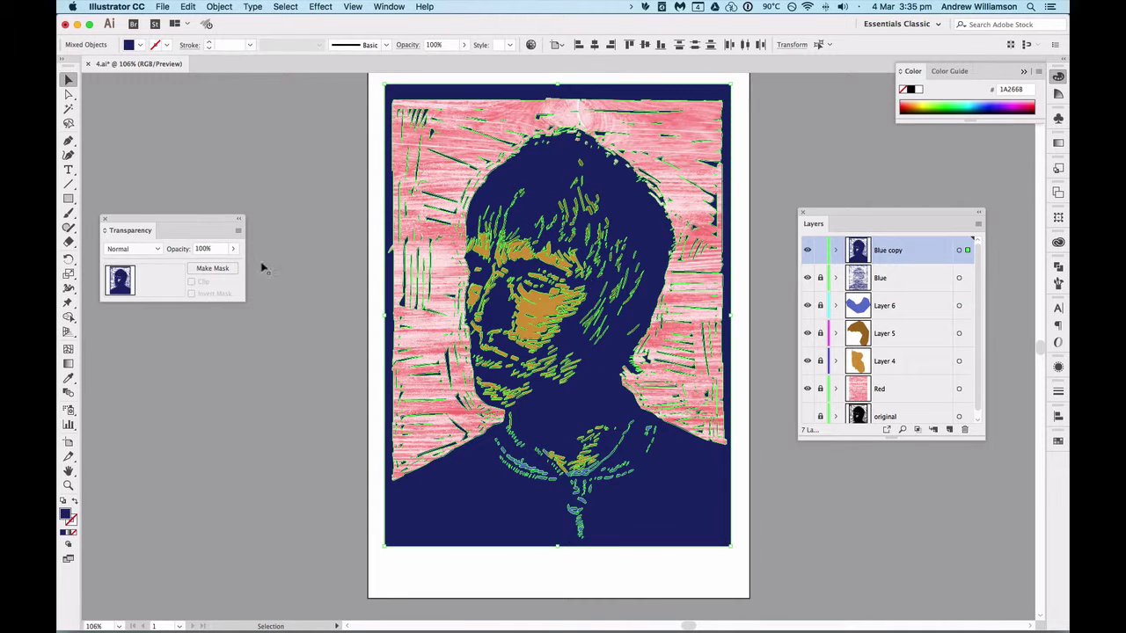
pyautogui.click(134, 250)
pyautogui.click(138, 264)
# Try Multiply, Color Burn, Lighten, Screen and Color Dodge on Blue copy, ending with Overlay.
pyautogui.click(134, 251)
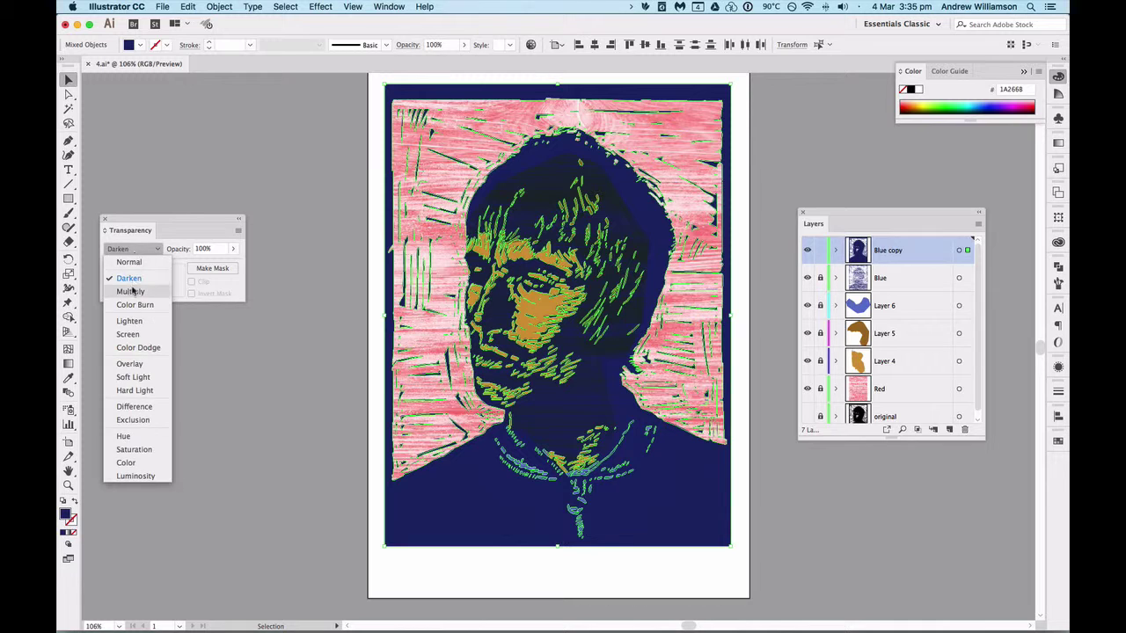
pyautogui.click(132, 290)
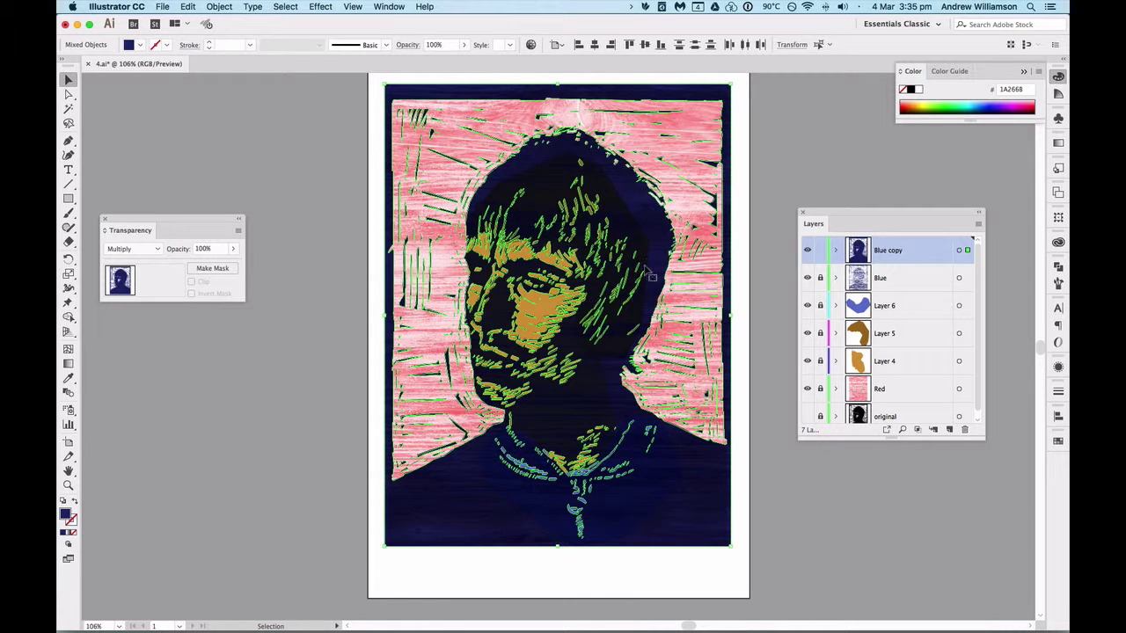
pyautogui.click(131, 251)
pyautogui.click(132, 304)
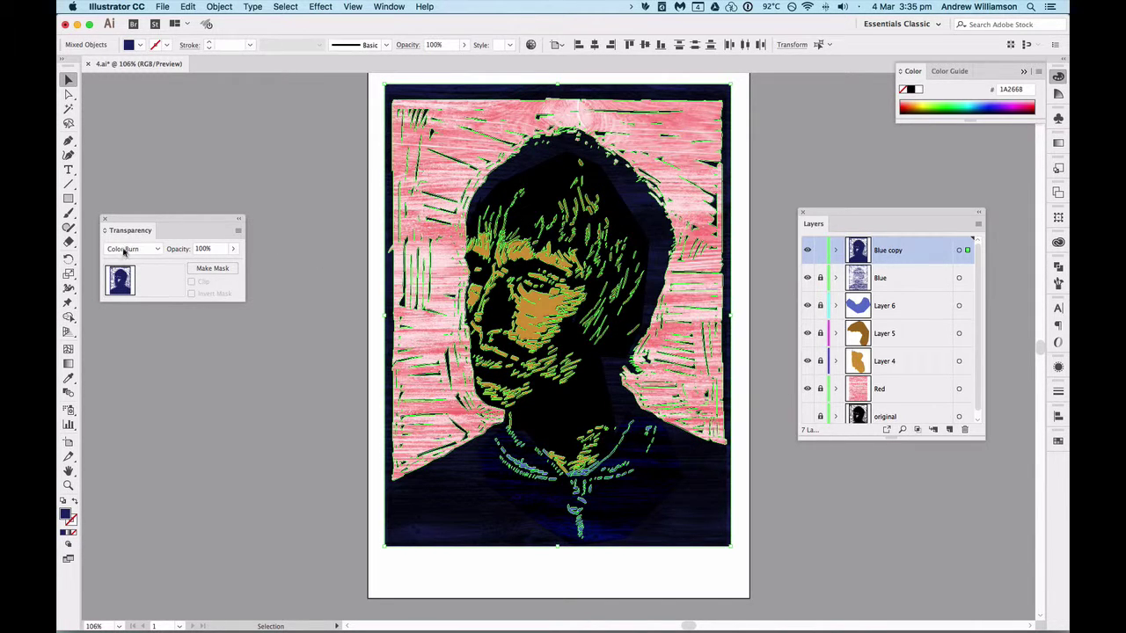
pyautogui.click(123, 250)
pyautogui.click(129, 321)
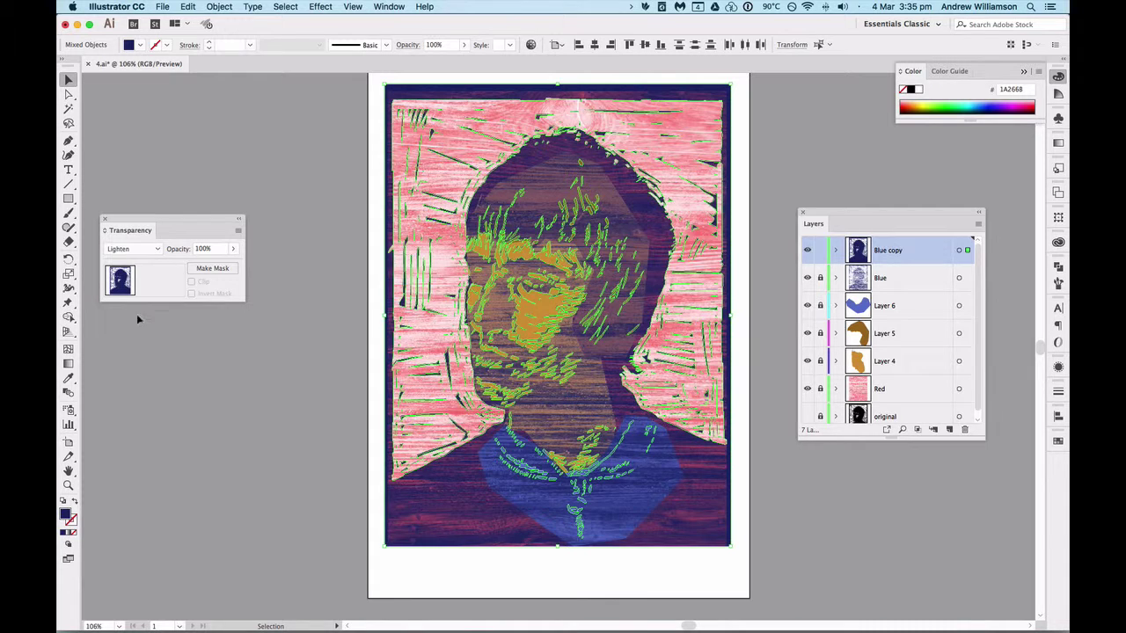
pyautogui.click(139, 250)
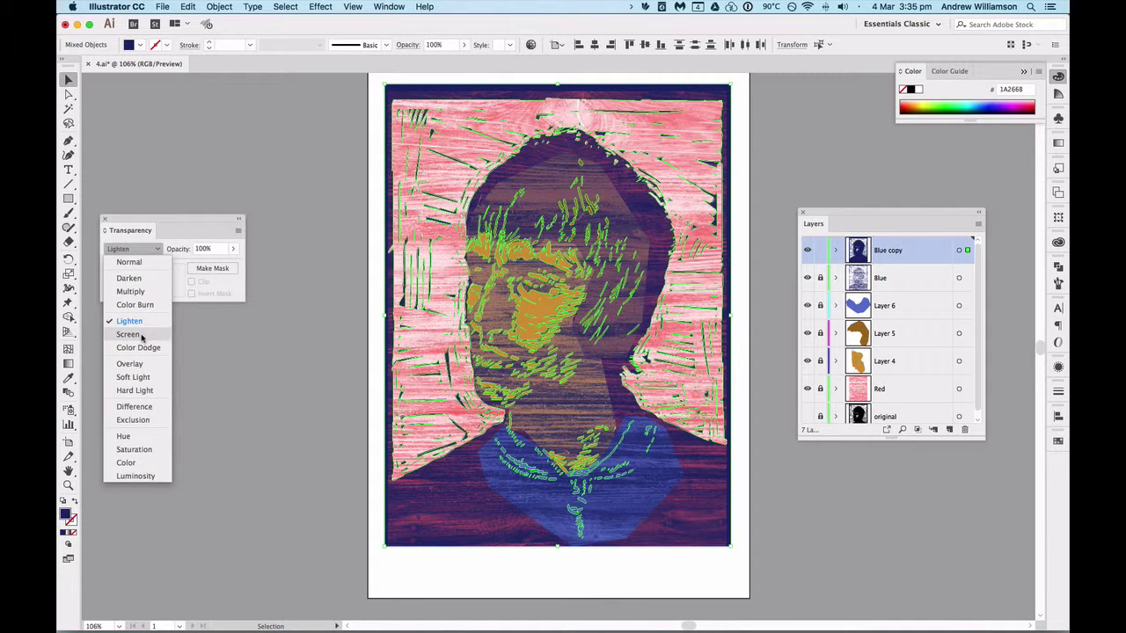
pyautogui.click(128, 334)
pyautogui.click(137, 254)
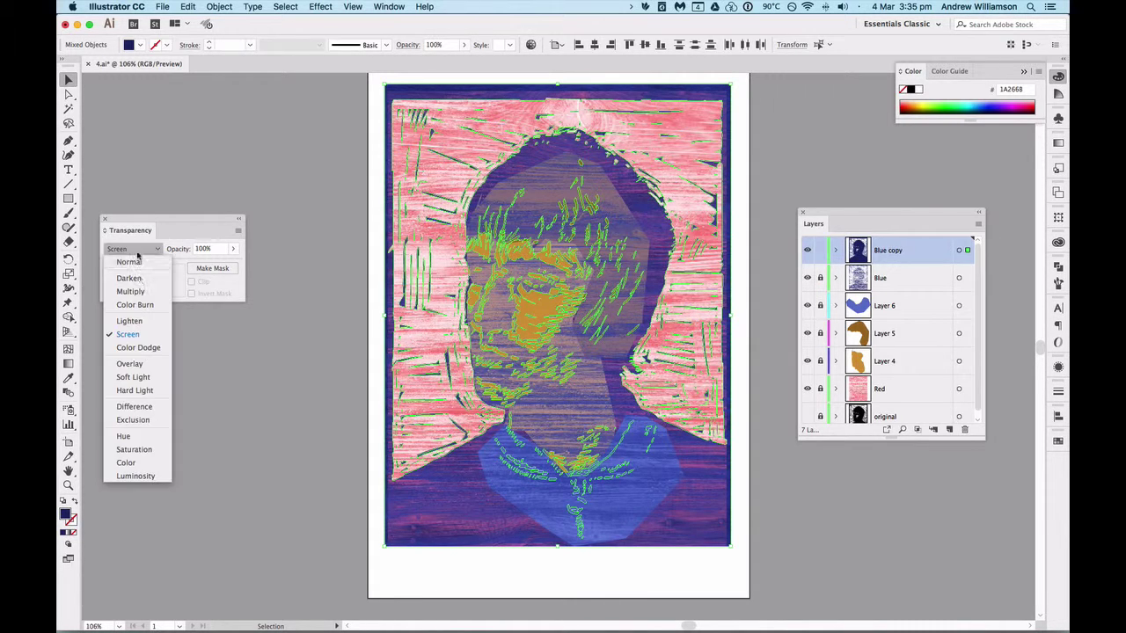
pyautogui.click(137, 348)
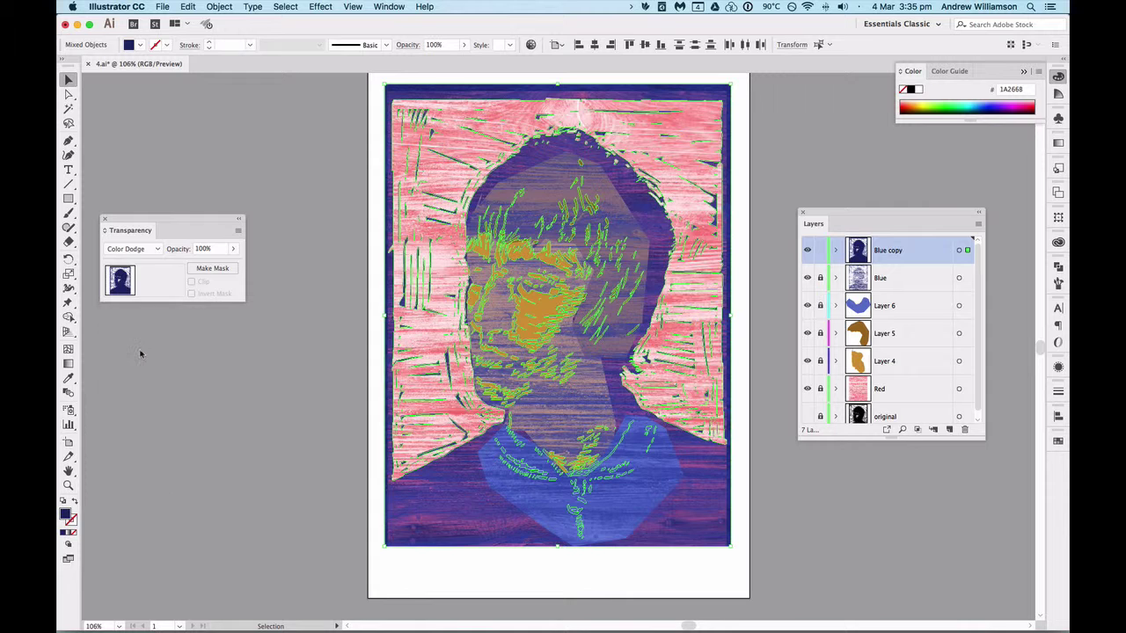
pyautogui.click(142, 251)
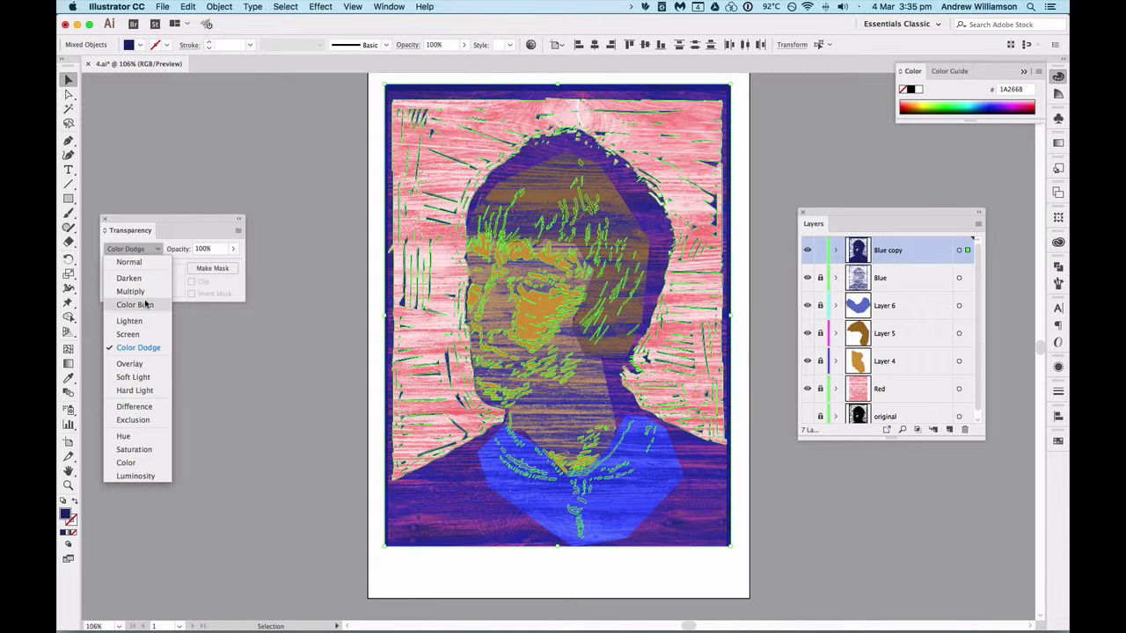
pyautogui.click(141, 364)
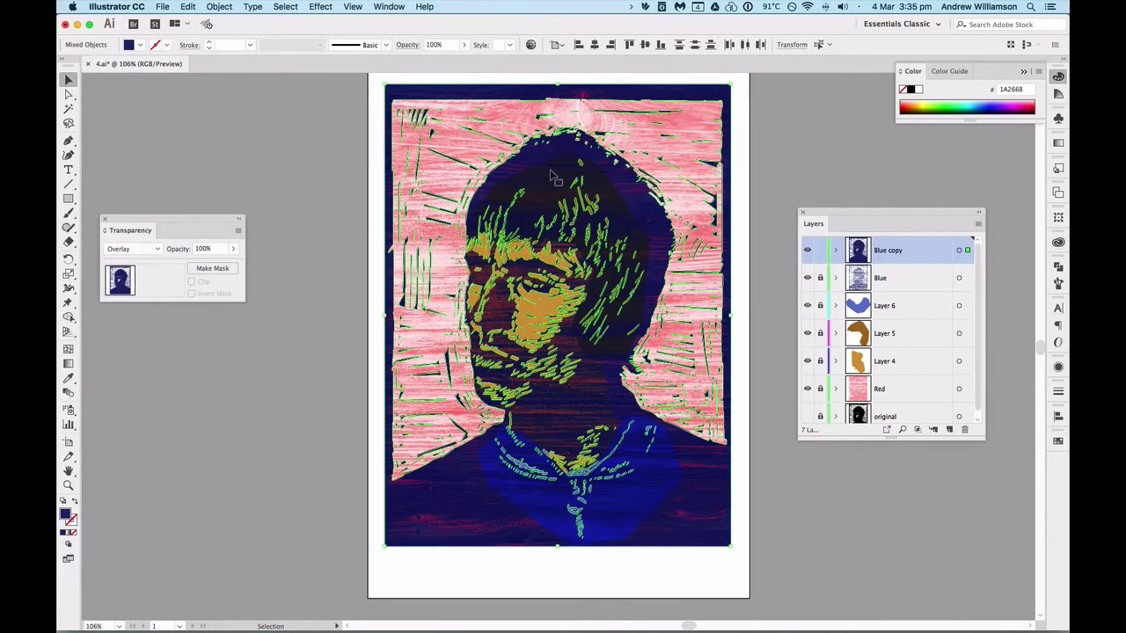
pyautogui.click(141, 254)
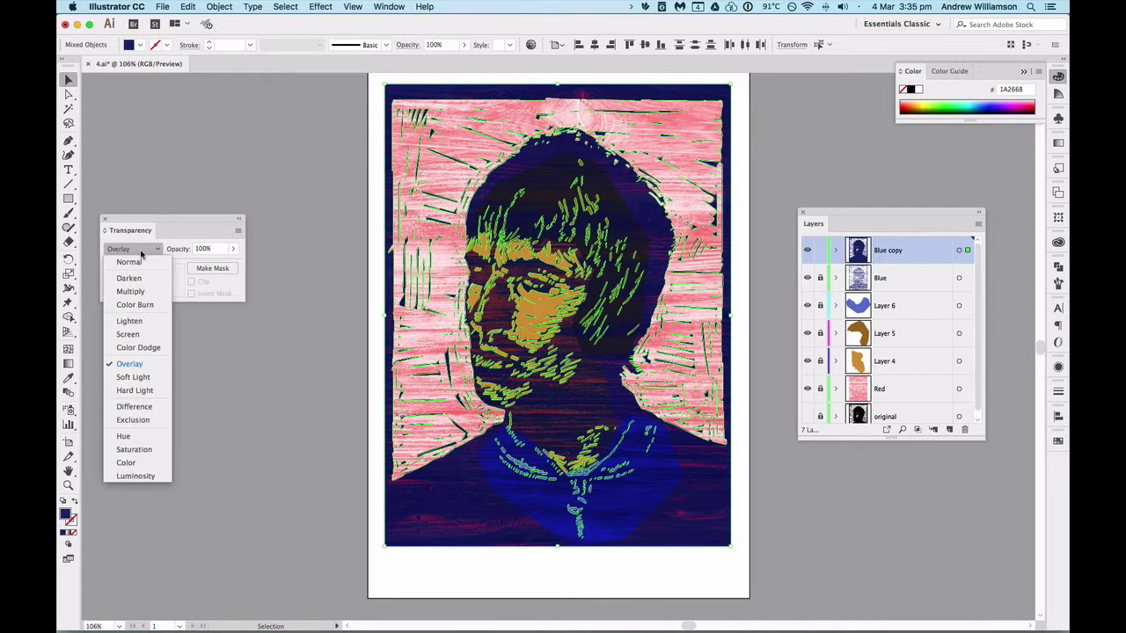
pyautogui.click(139, 378)
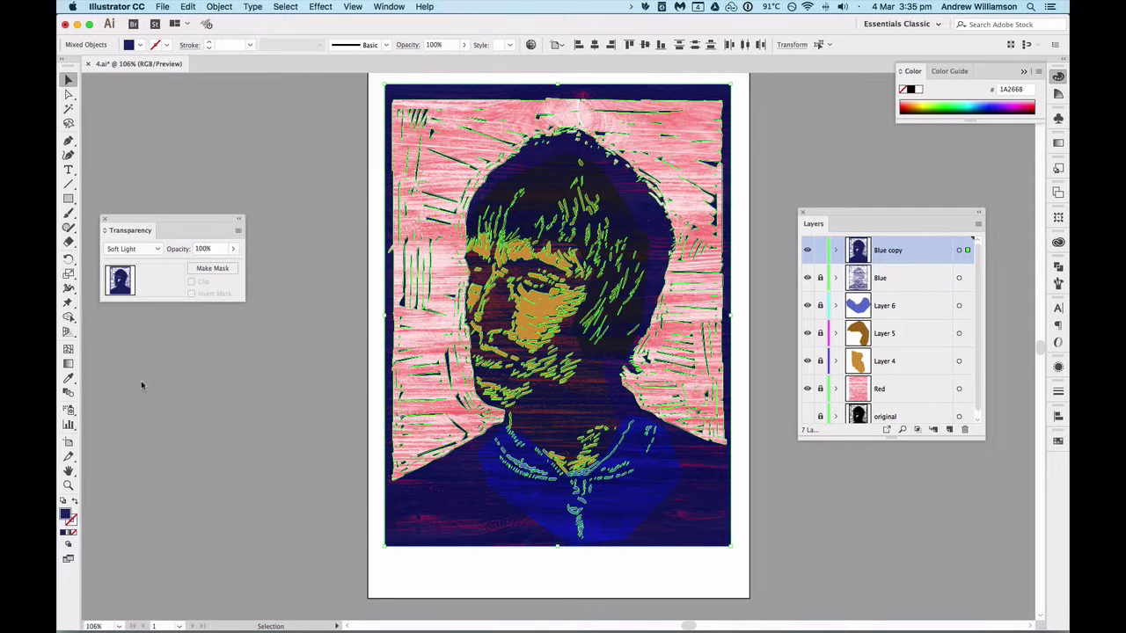
pyautogui.click(141, 251)
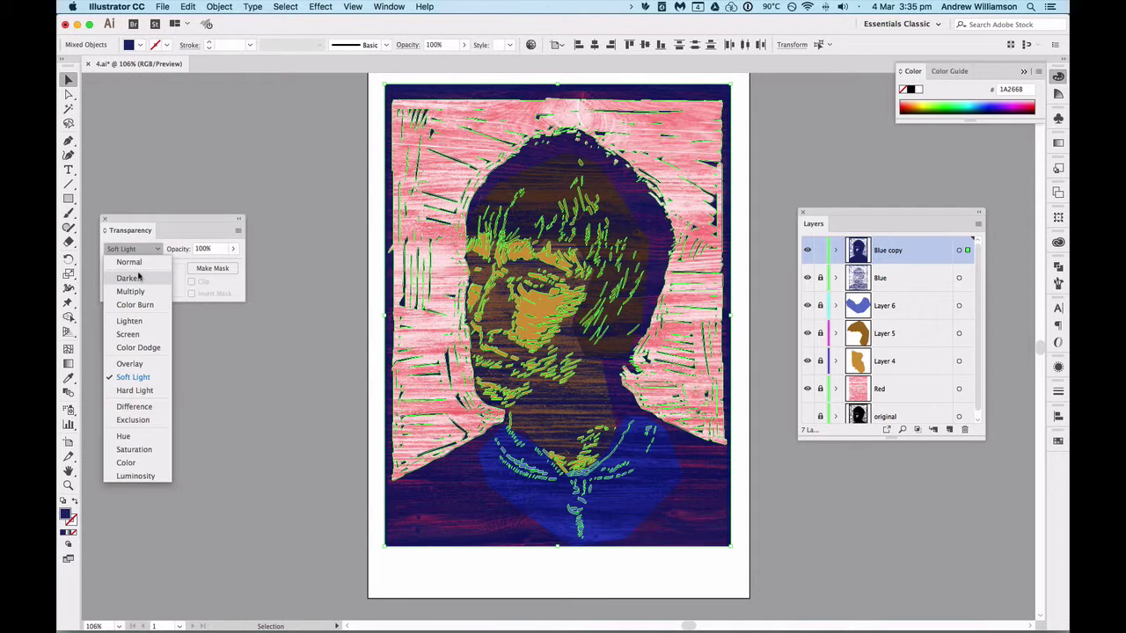
pyautogui.click(141, 391)
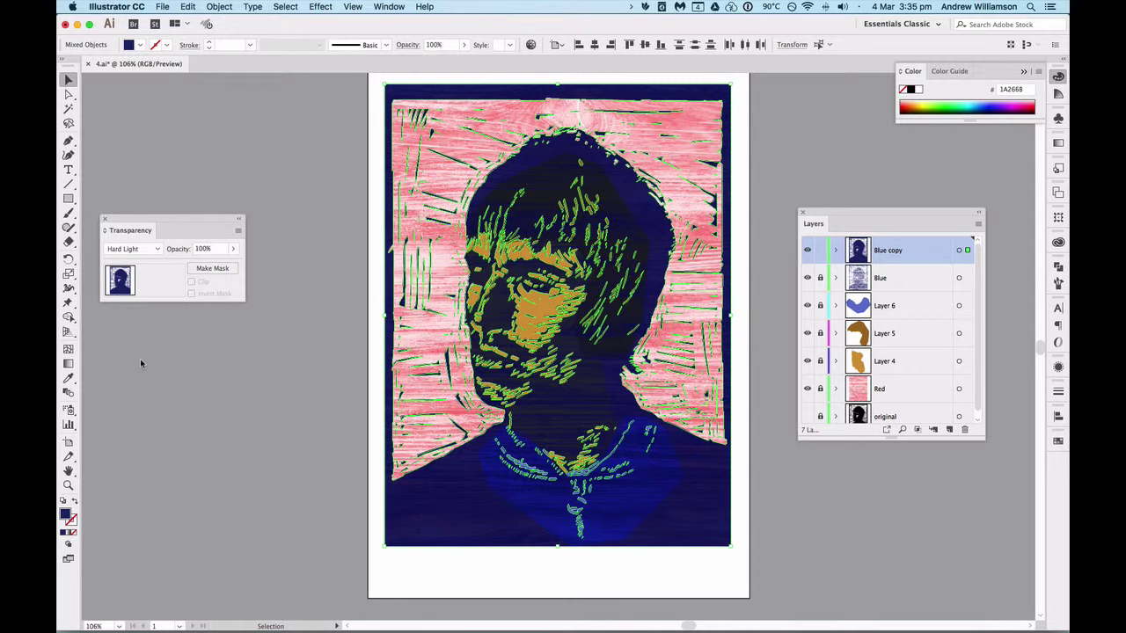
pyautogui.click(137, 252)
pyautogui.click(139, 411)
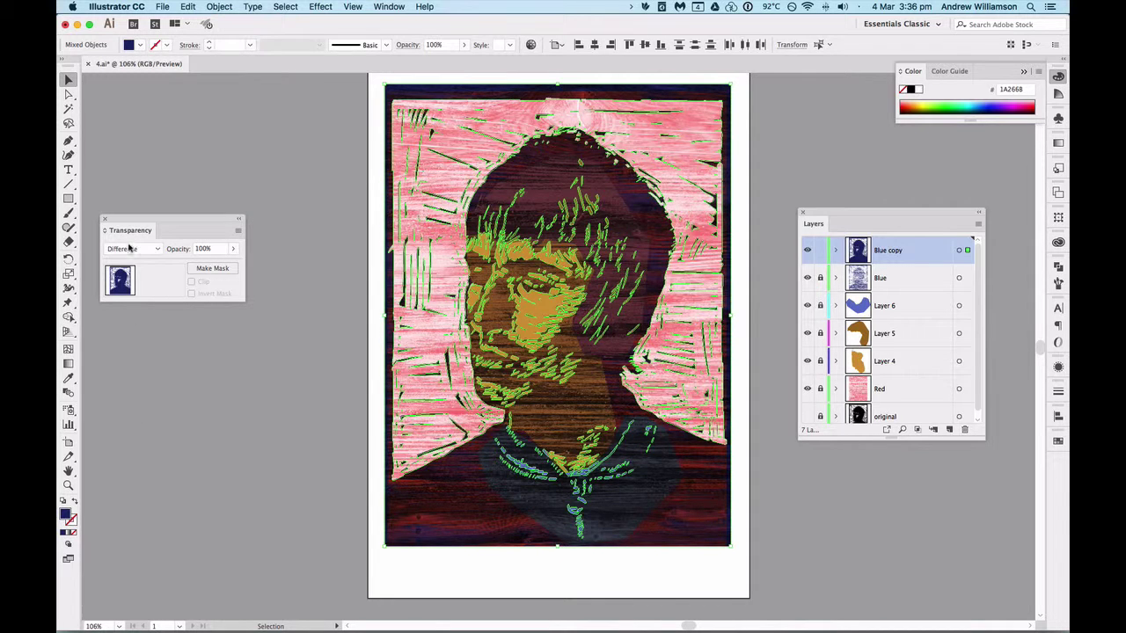
pyautogui.click(131, 249)
pyautogui.click(139, 424)
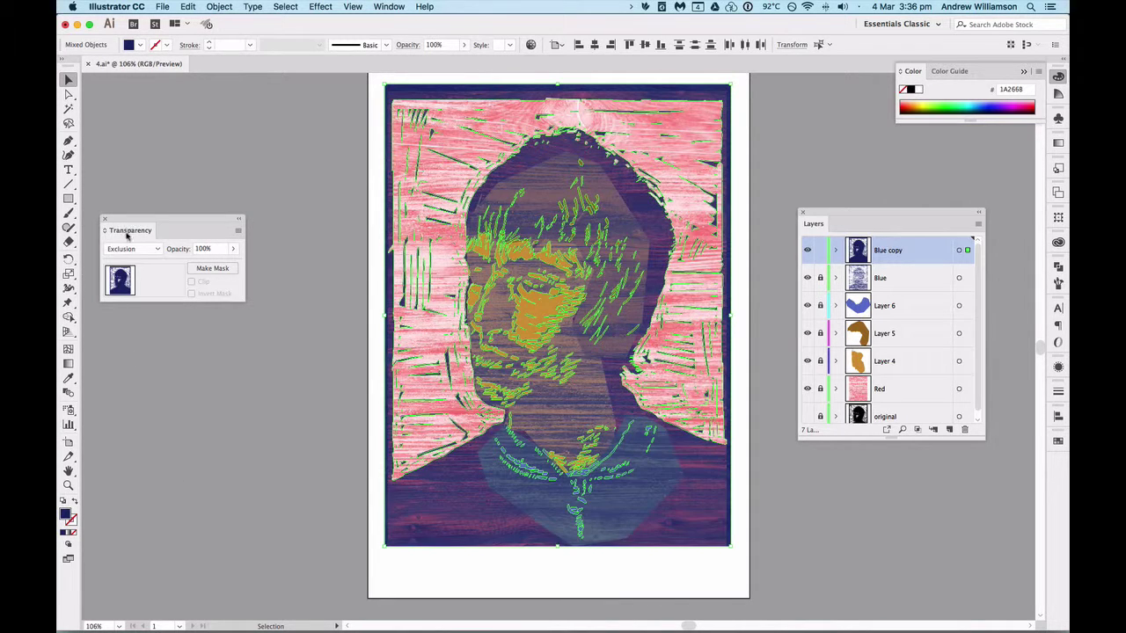
pyautogui.click(138, 251)
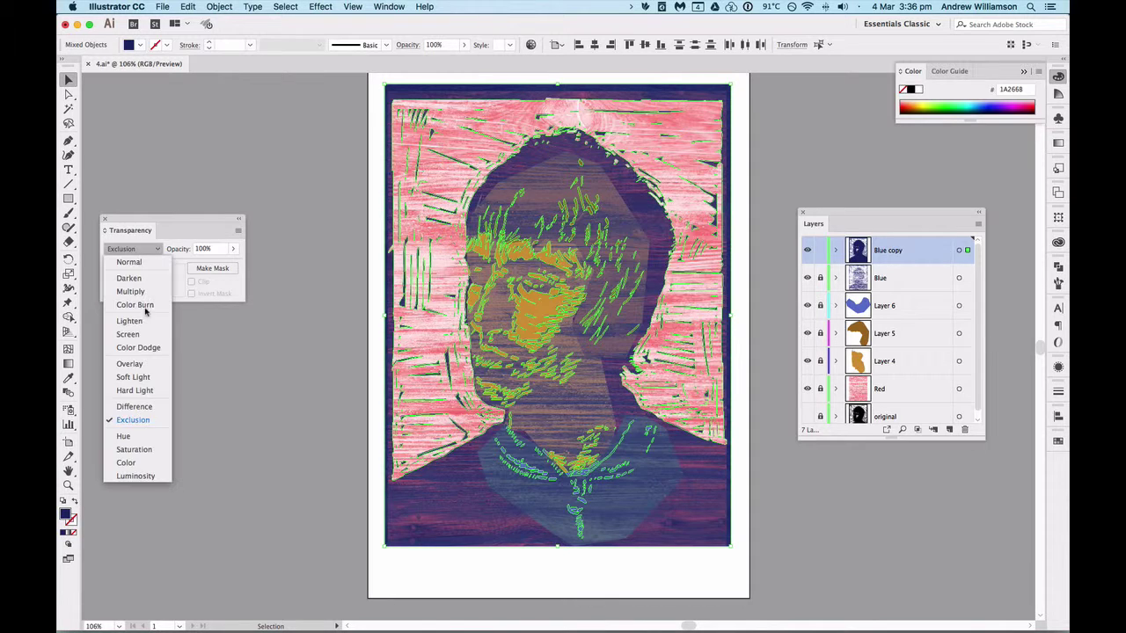
pyautogui.click(132, 436)
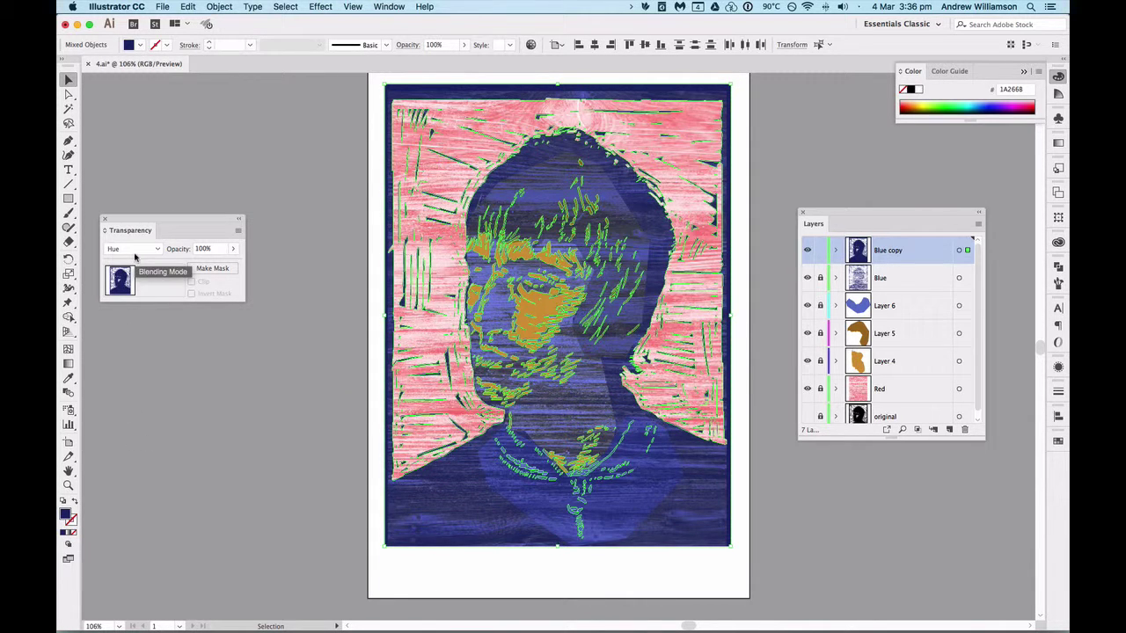
pyautogui.click(306, 332)
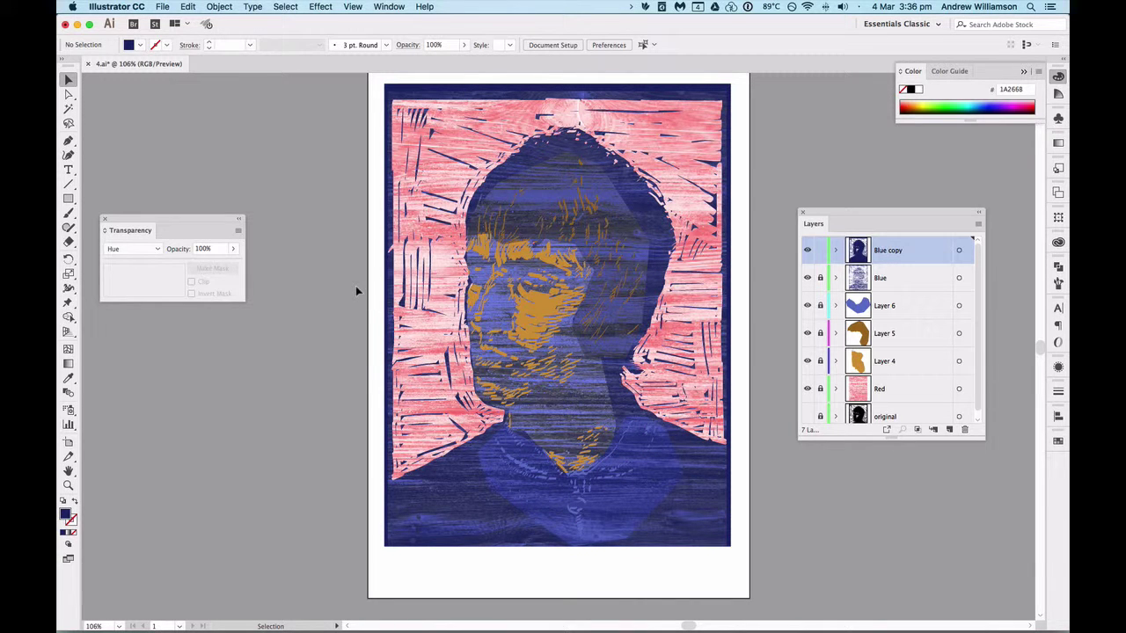
pyautogui.click(968, 251)
pyautogui.click(145, 250)
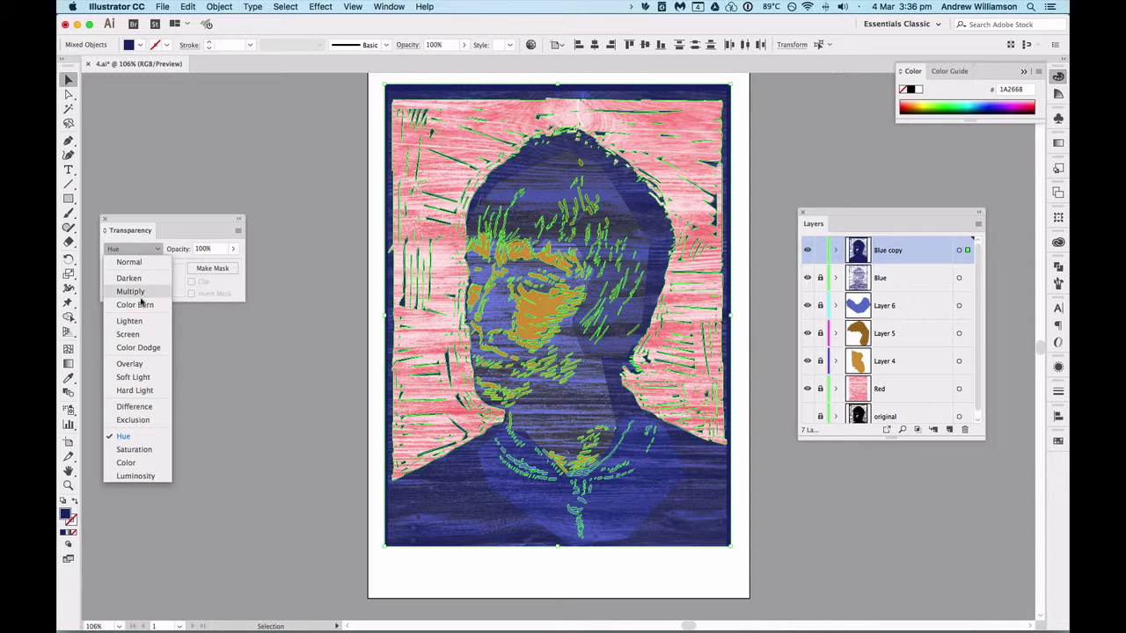
pyautogui.click(143, 364)
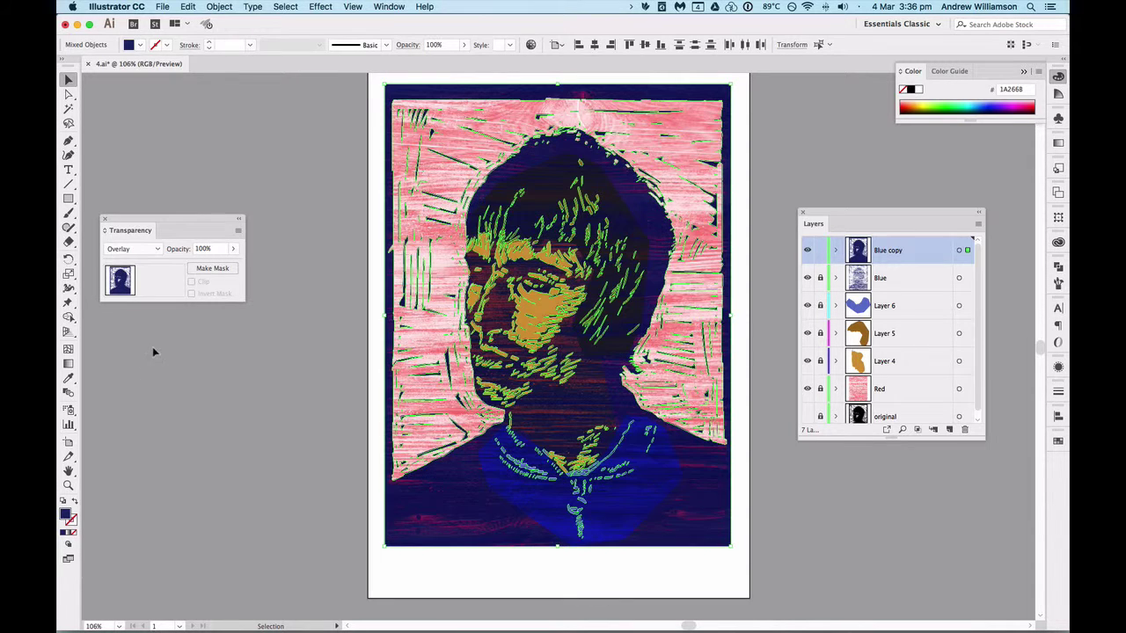
pyautogui.click(172, 358)
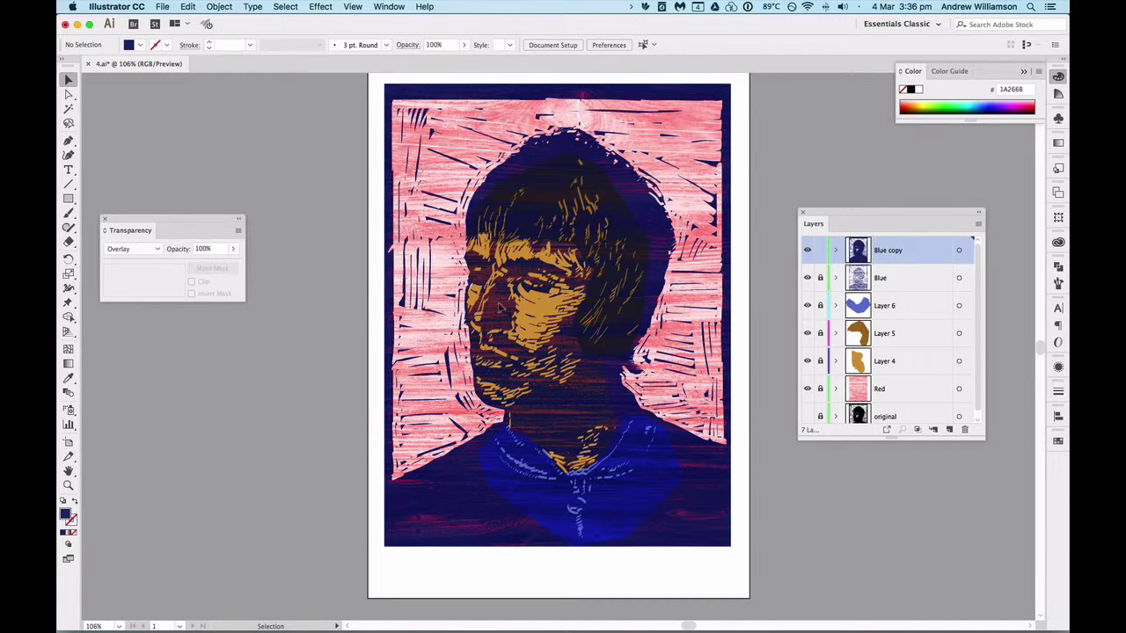
# Make Layer 6 active, lock Blue copy, then select and deselect Layer 6's blue shirt path.
pyautogui.click(910, 311)
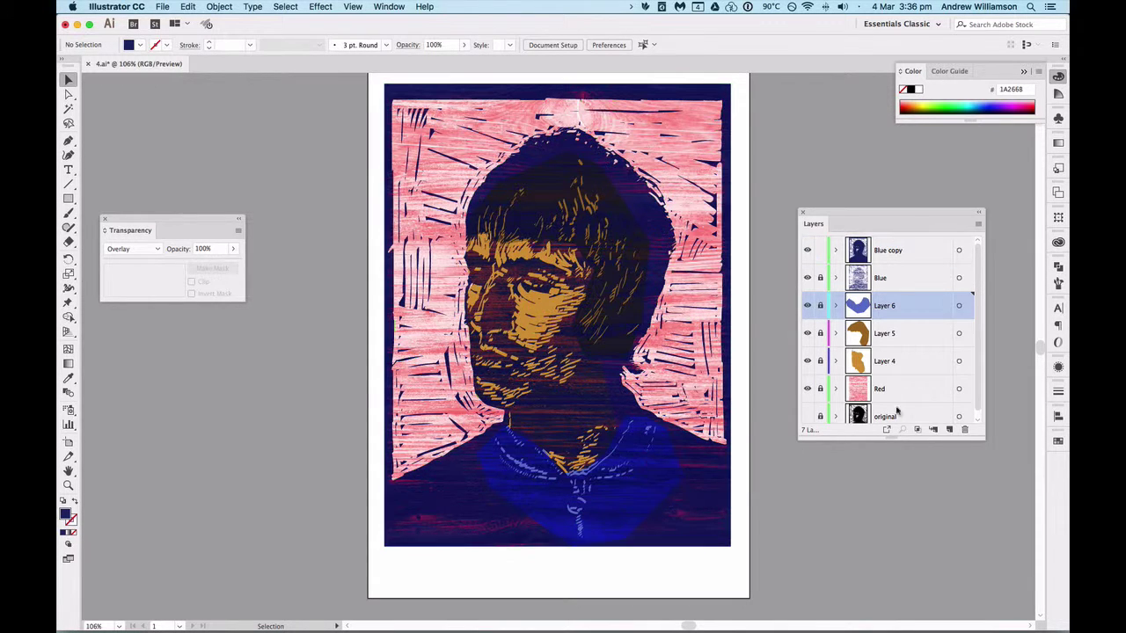
pyautogui.click(819, 250)
pyautogui.click(959, 305)
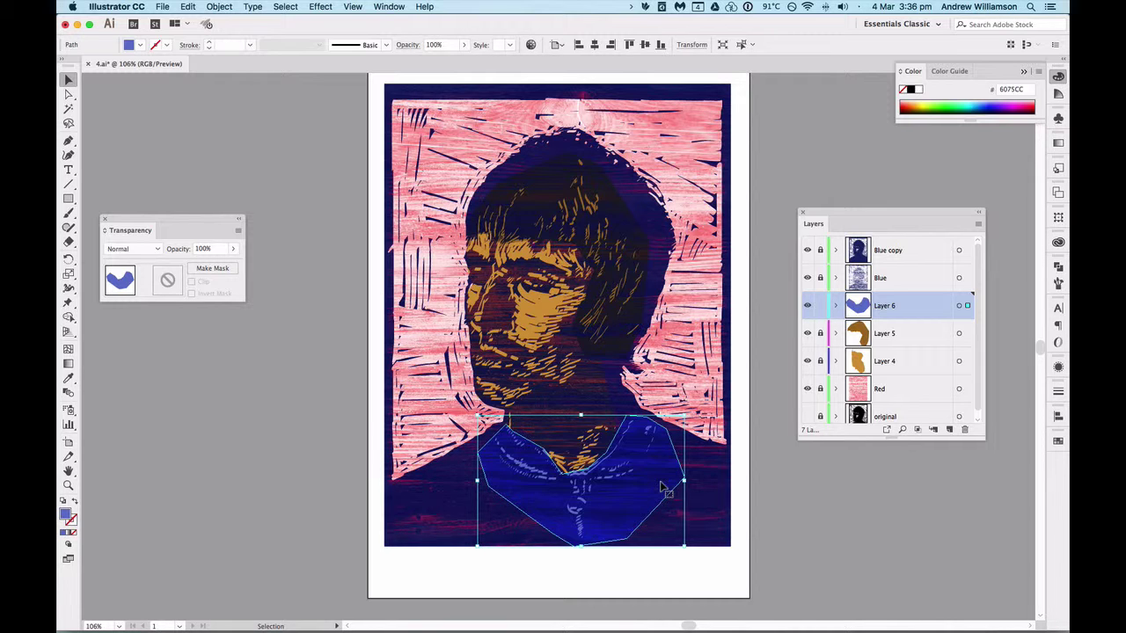
pyautogui.click(754, 490)
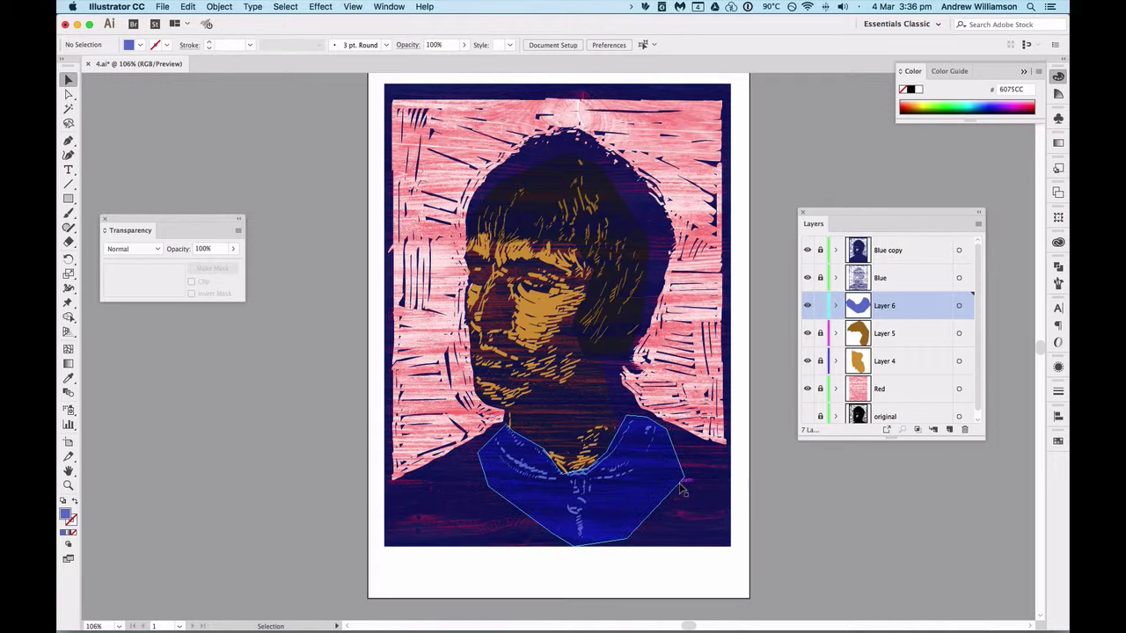
pyautogui.click(683, 490)
pyautogui.click(739, 490)
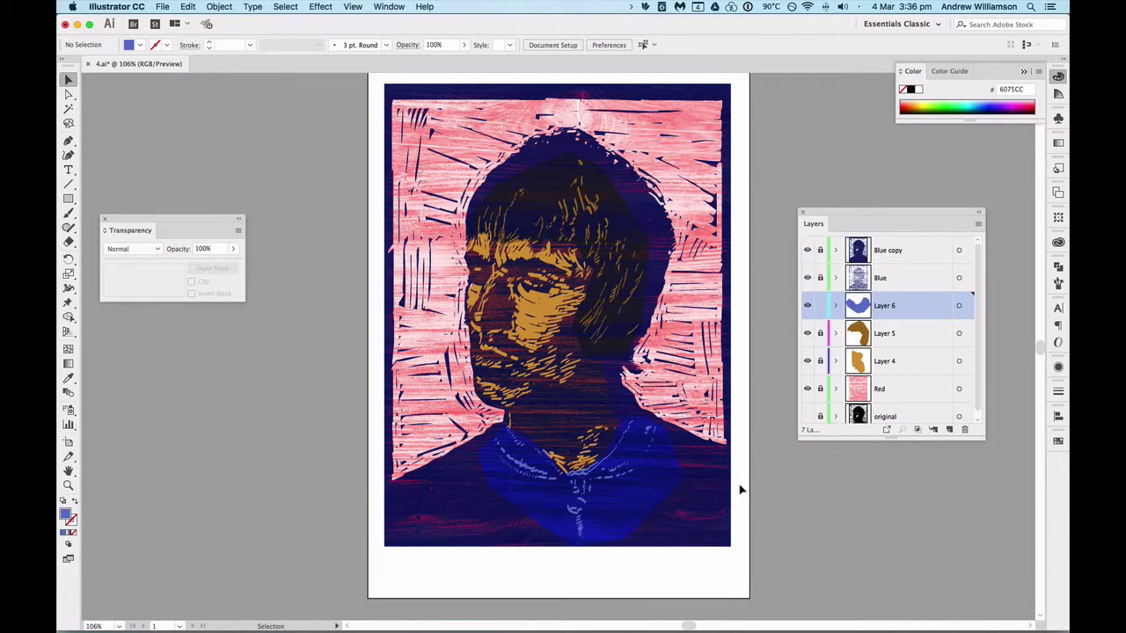